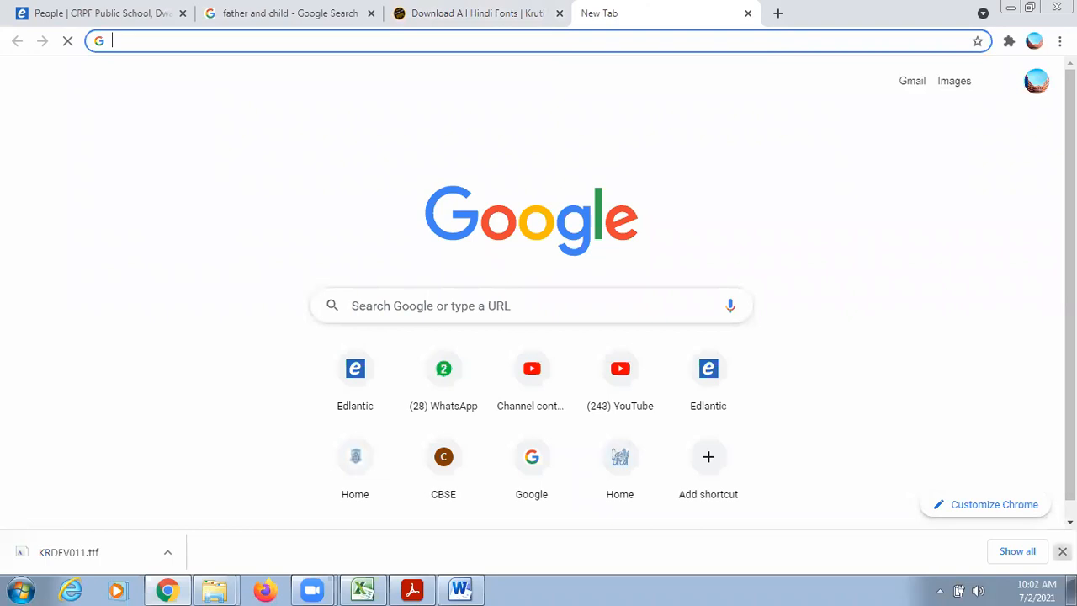
- Search Google for "floral border png" and show the image results
{"action": "left_click", "coordinate": [660, 317]}
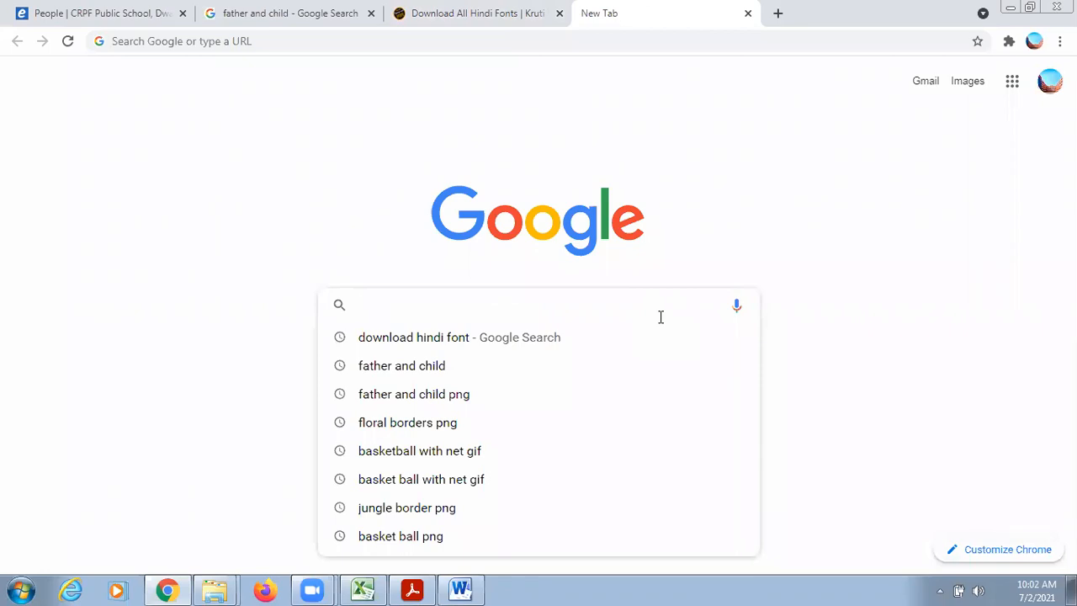
{"action": "type", "text": "flo"}
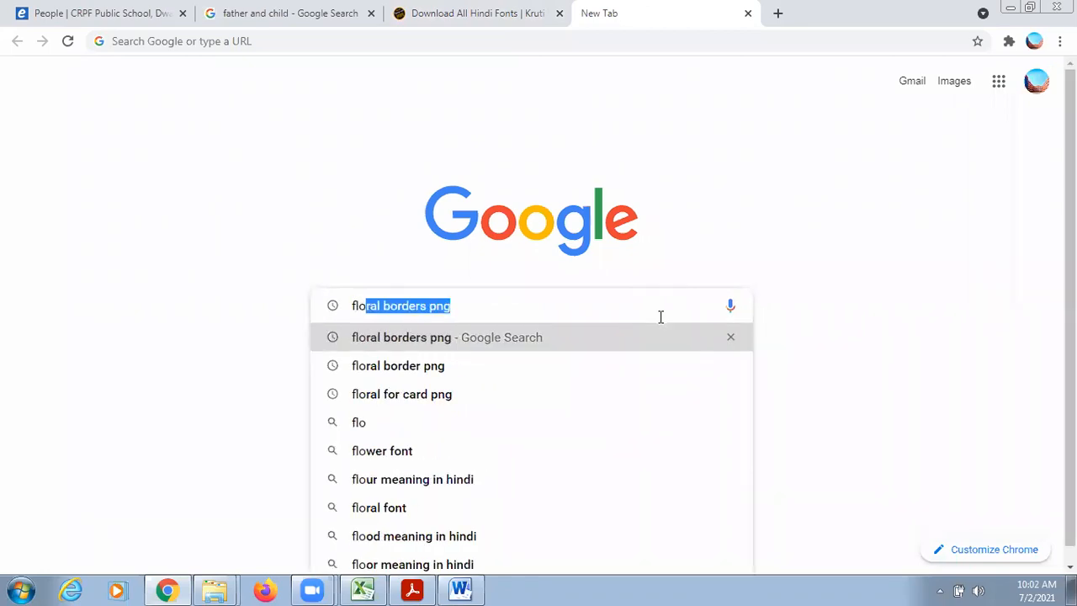
{"action": "type", "text": "ral border"}
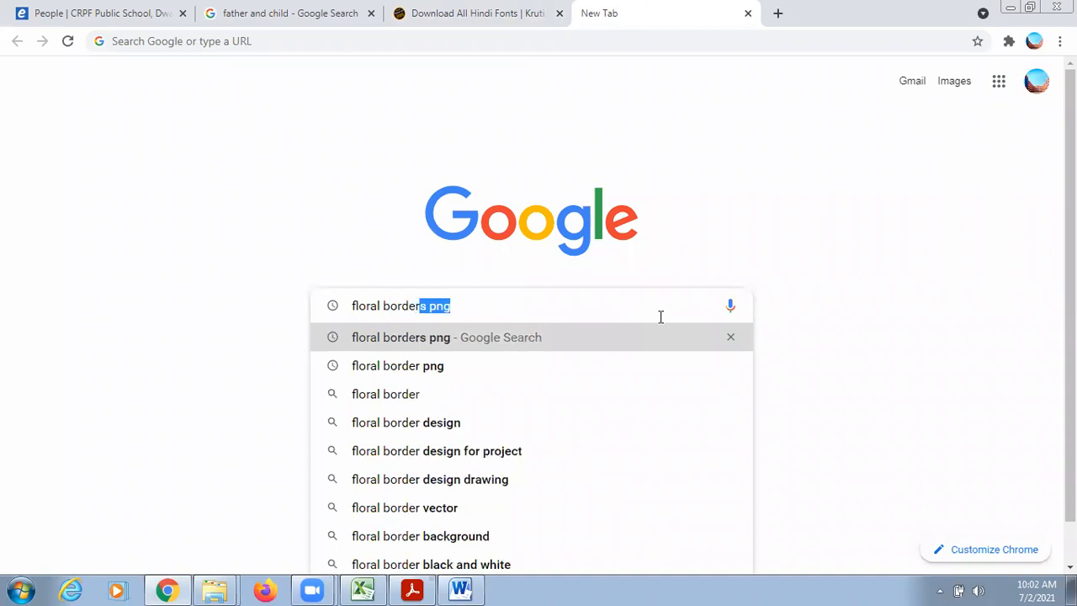
{"action": "type", "text": " png"}
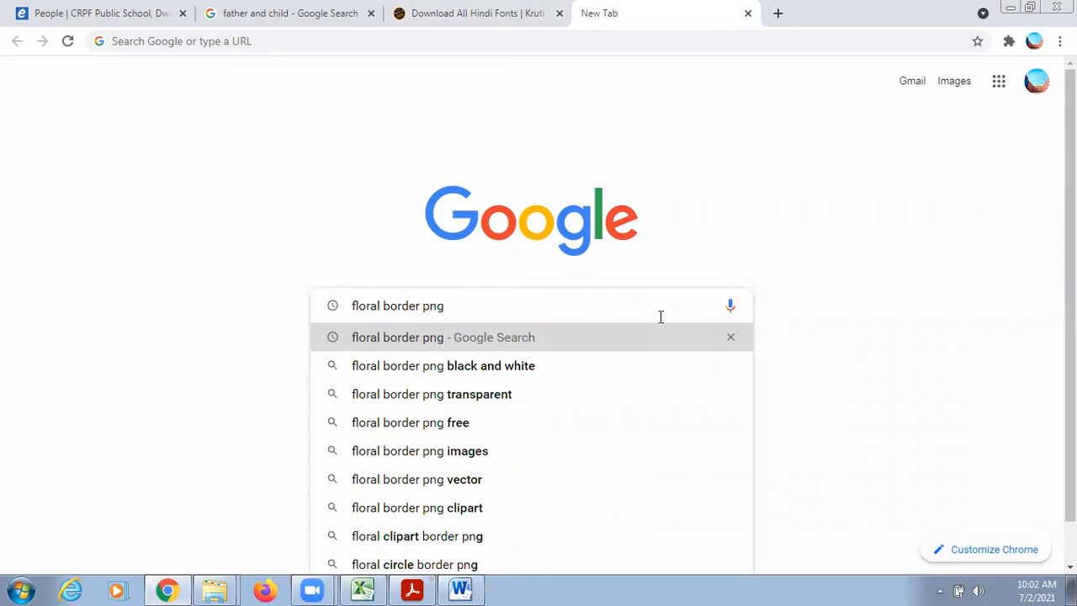
{"action": "key", "text": "Return"}
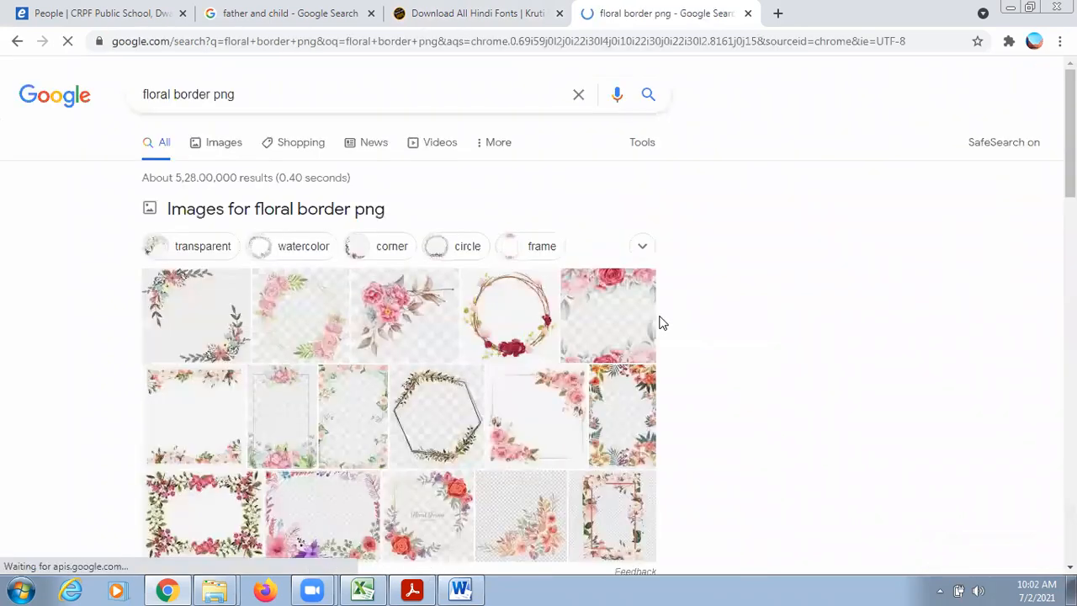
{"action": "left_click", "coordinate": [226, 147]}
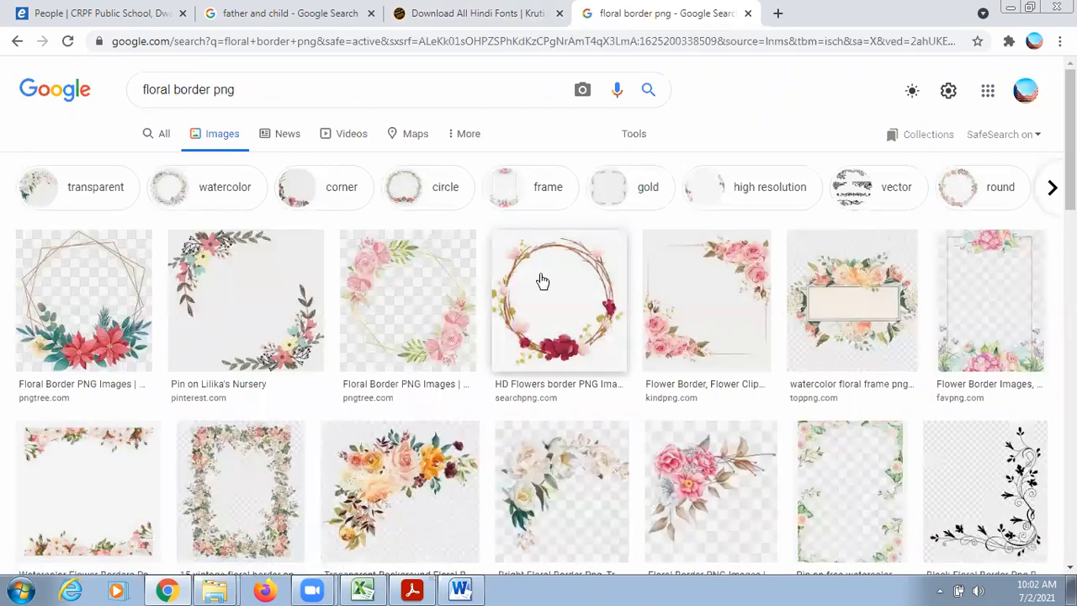
- Browse the floral border images, previewing the kindpng rose frame, yellow-flower ring, red floral frame and watercolor flower border
{"action": "left_click", "coordinate": [691, 312]}
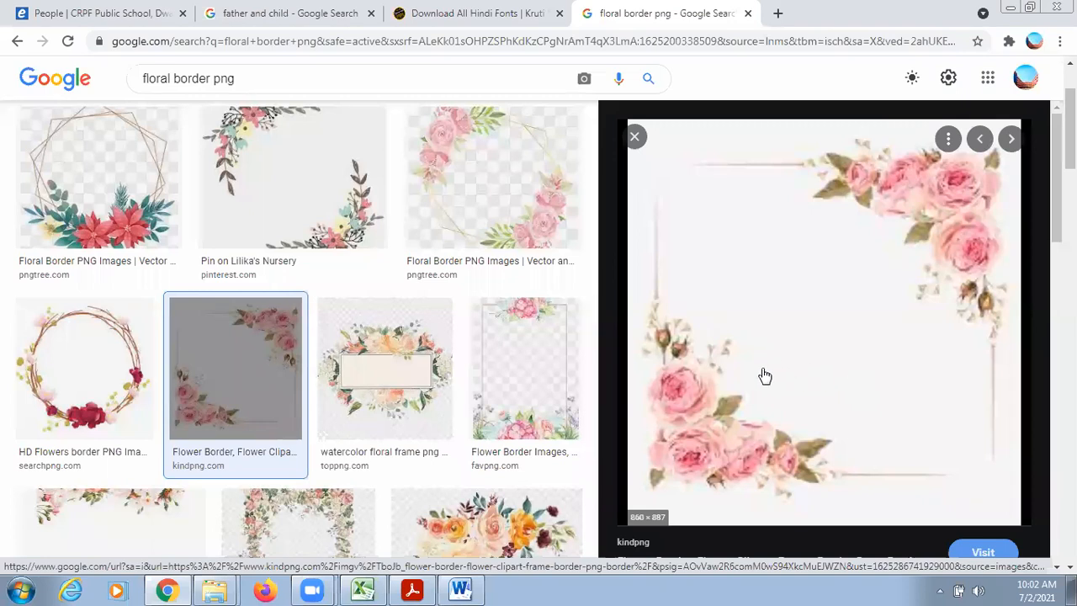
{"action": "left_click", "coordinate": [637, 138]}
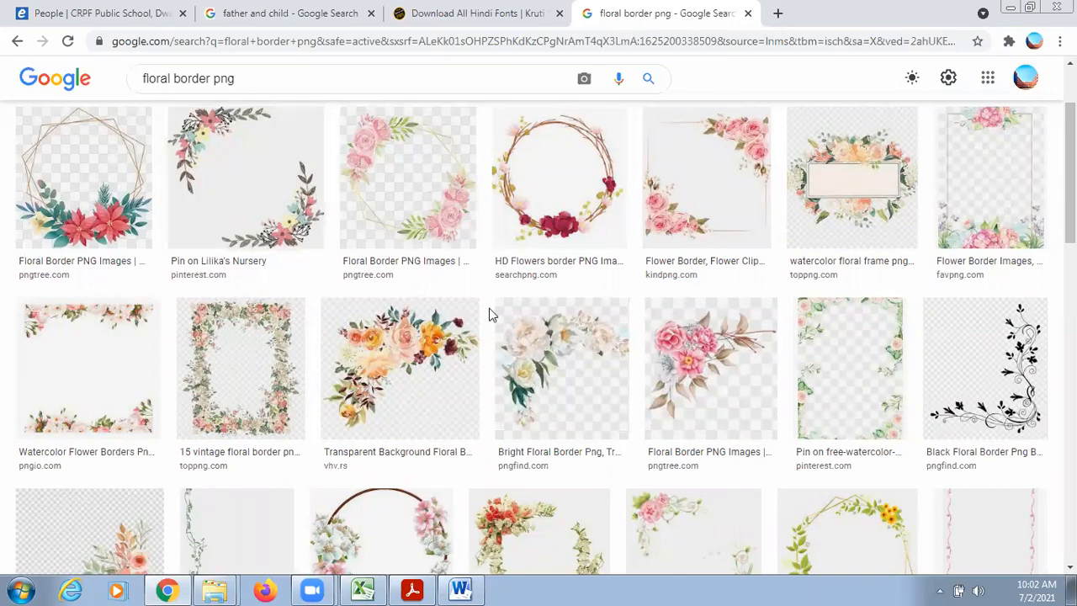
{"action": "left_click", "coordinate": [825, 528]}
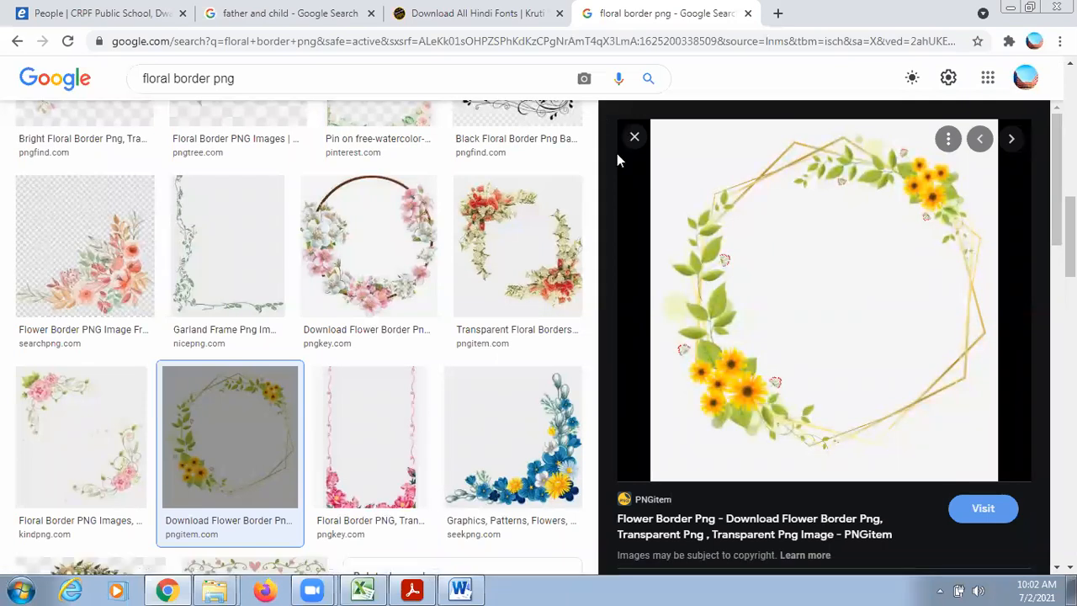
{"action": "left_click", "coordinate": [634, 136]}
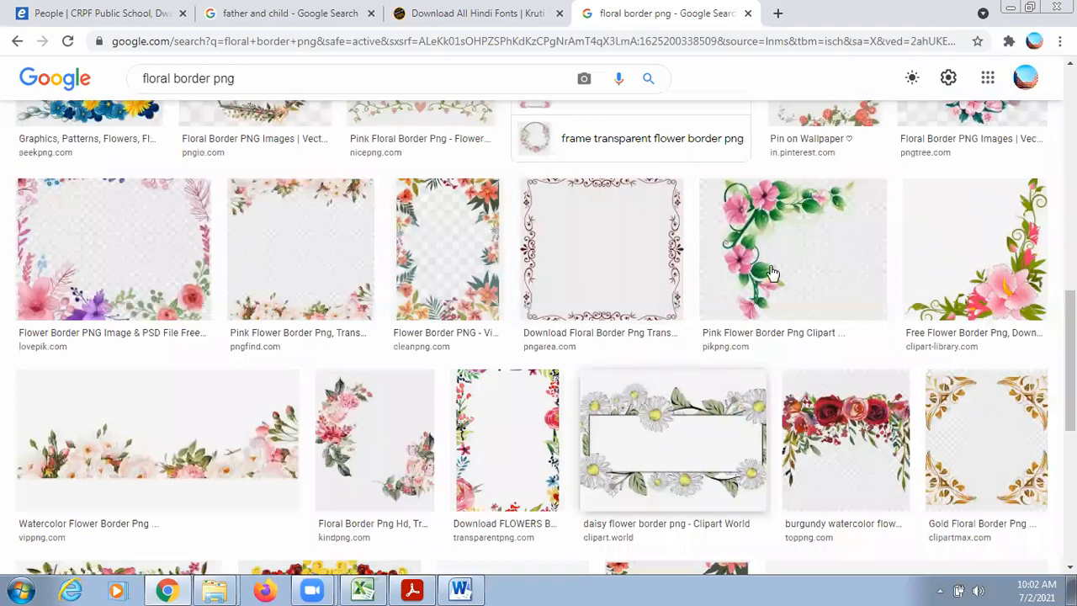
{"action": "scroll", "coordinate": [673, 446], "scroll_direction": "down", "scroll_amount": 1}
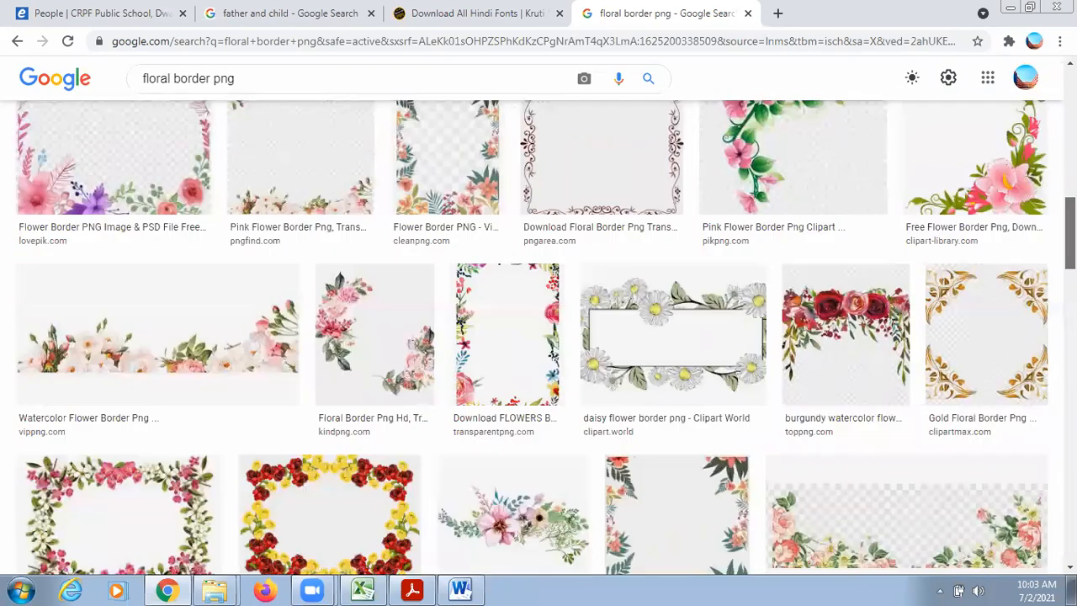
{"action": "scroll", "coordinate": [673, 337], "scroll_direction": "down", "scroll_amount": 2}
{"action": "scroll", "coordinate": [538, 336], "scroll_direction": "down", "scroll_amount": 1}
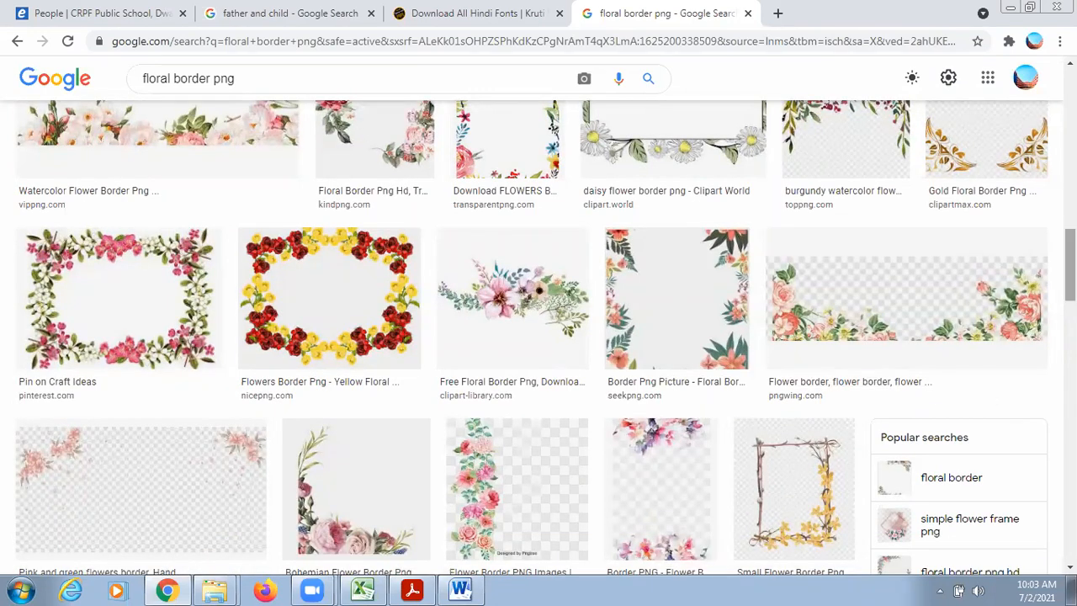
{"action": "scroll", "coordinate": [1070, 265], "scroll_direction": "down", "scroll_amount": 5}
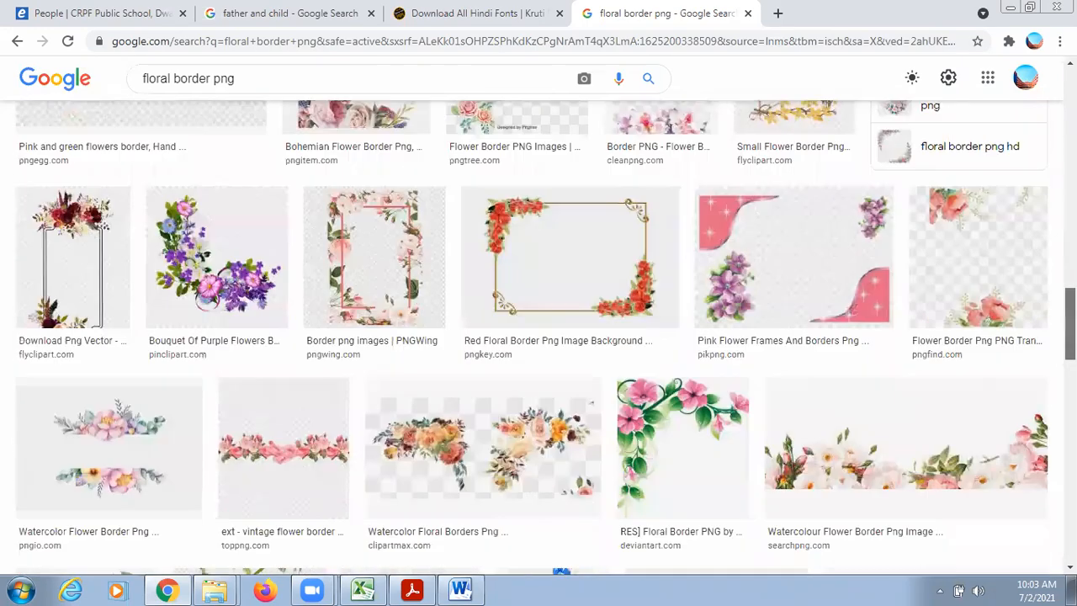
{"action": "left_click", "coordinate": [594, 266]}
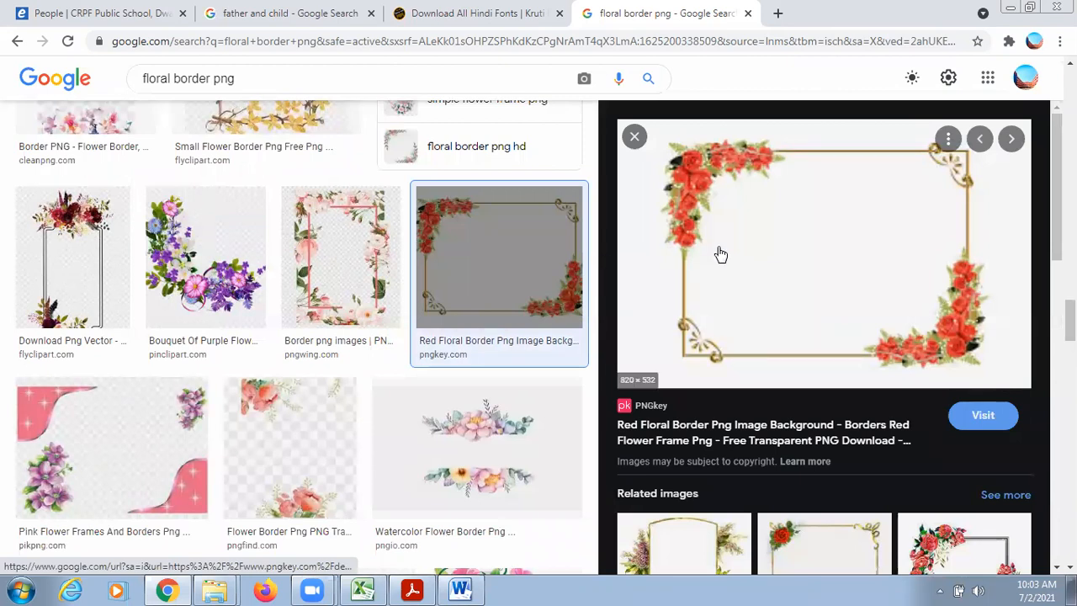
{"action": "left_click", "coordinate": [634, 137]}
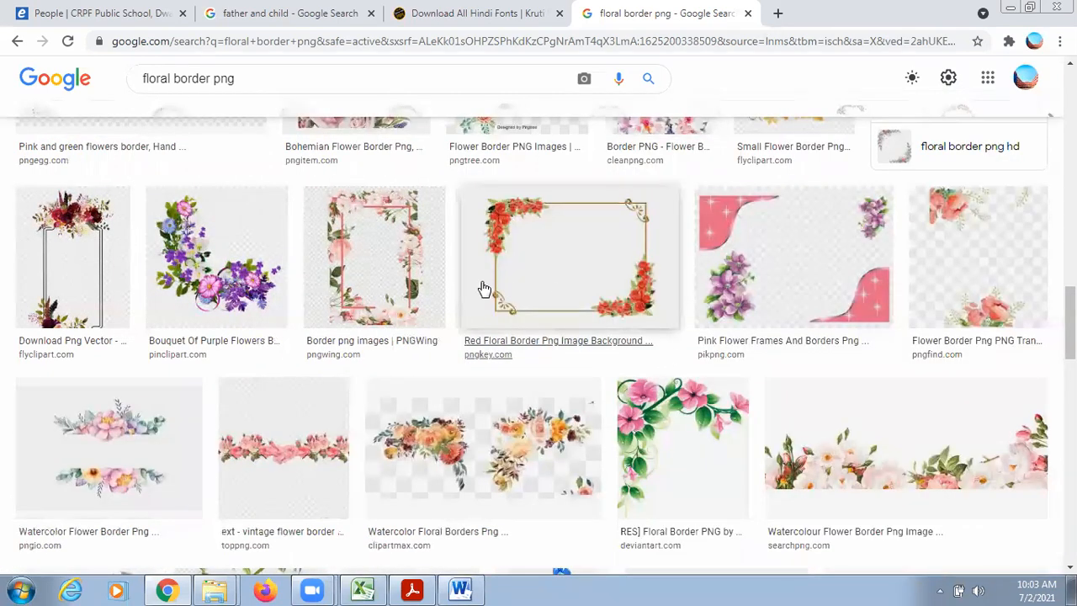
{"action": "left_click", "coordinate": [125, 465]}
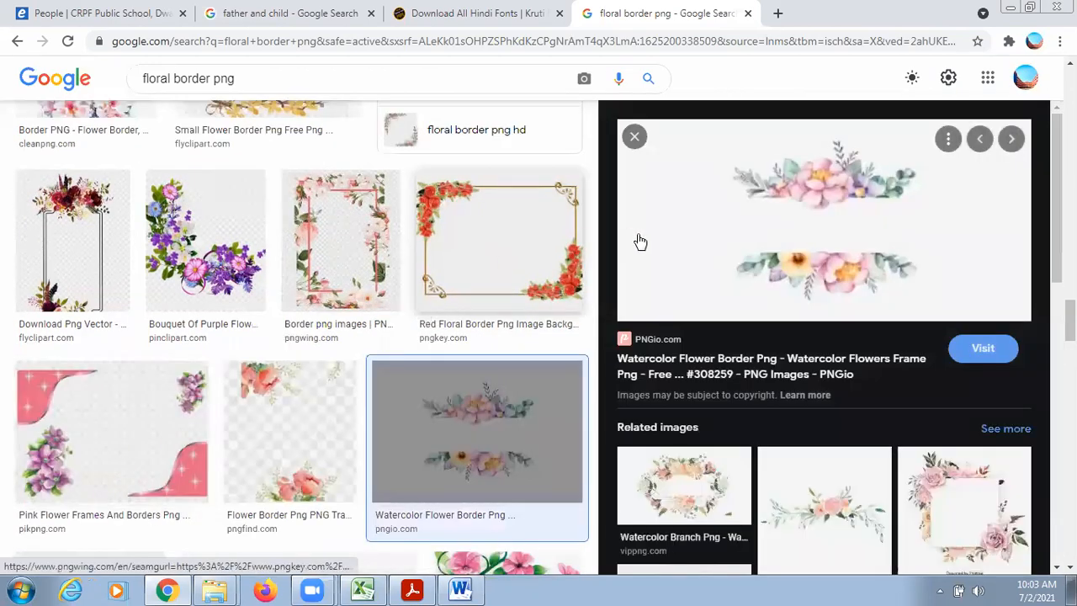
{"action": "left_click", "coordinate": [634, 136]}
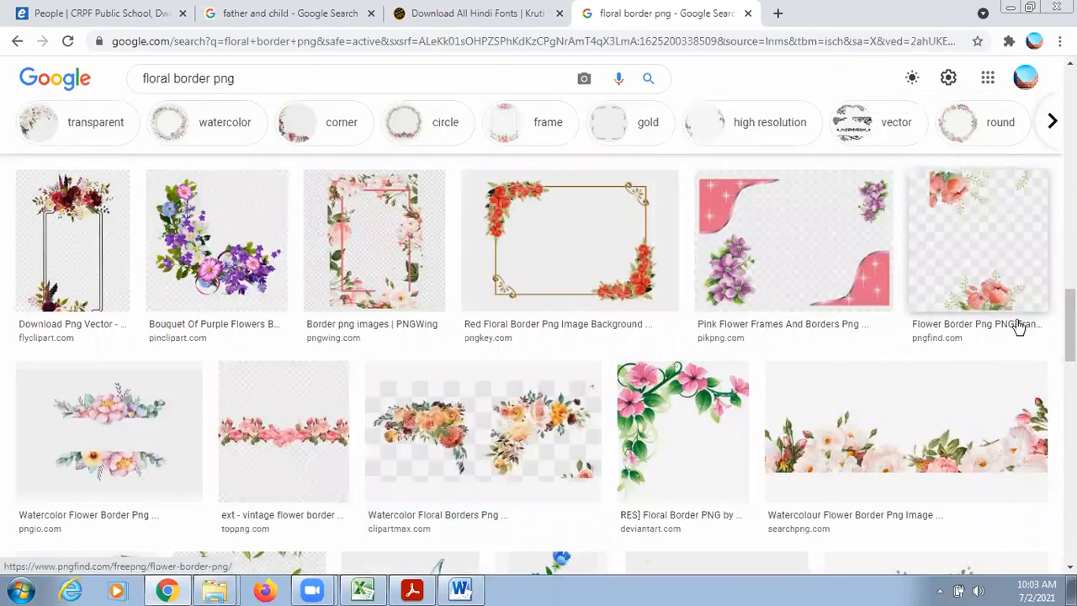
- Compare more floral borders by previewing the PNGitem corner flowers, the Pinterest rose frame and the kindpng pink rose frame
{"action": "scroll", "coordinate": [532, 365], "scroll_direction": "up", "scroll_amount": 2}
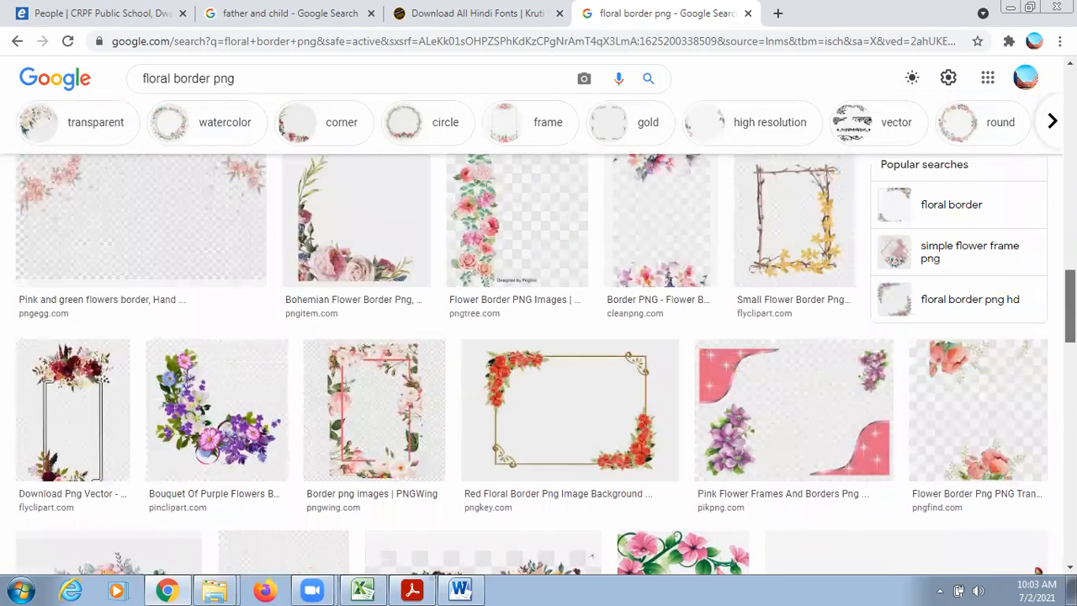
{"action": "scroll", "coordinate": [545, 328], "scroll_direction": "up", "scroll_amount": 5}
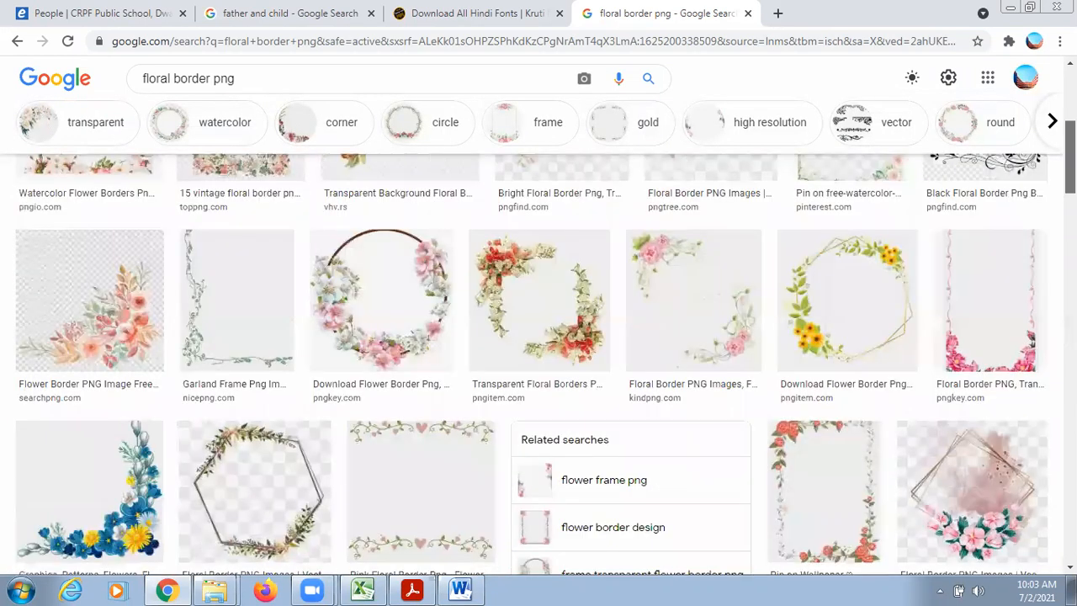
{"action": "left_click", "coordinate": [543, 321]}
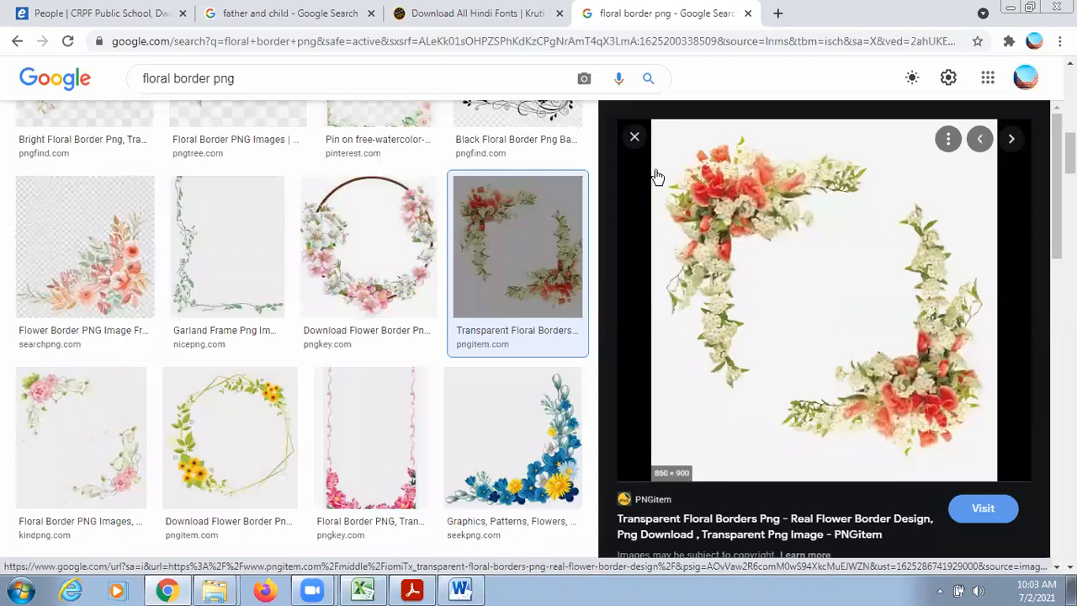
{"action": "left_click", "coordinate": [635, 139]}
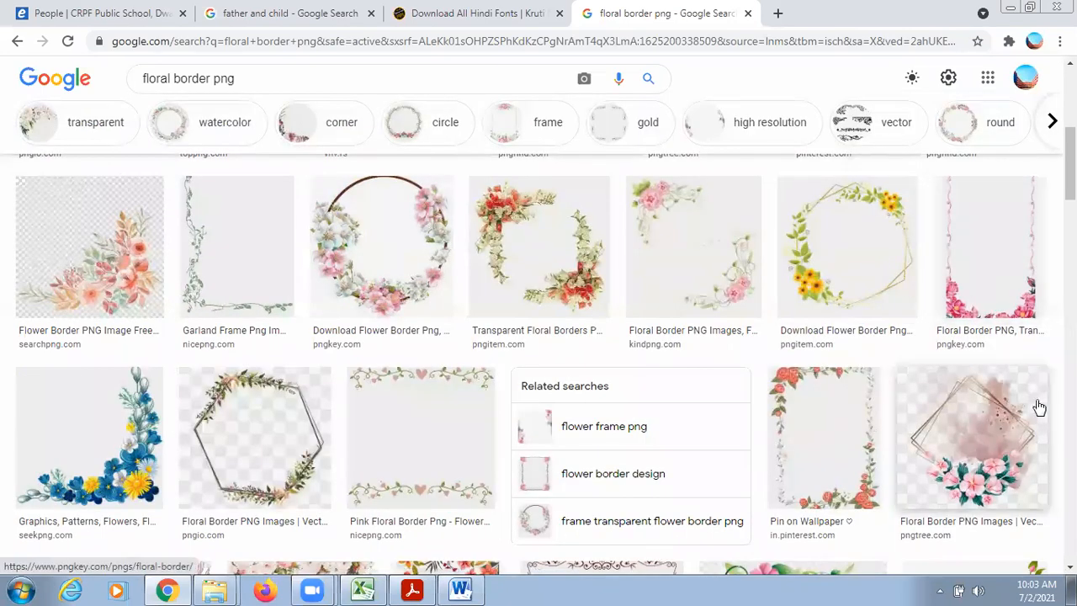
{"action": "left_click", "coordinate": [814, 429]}
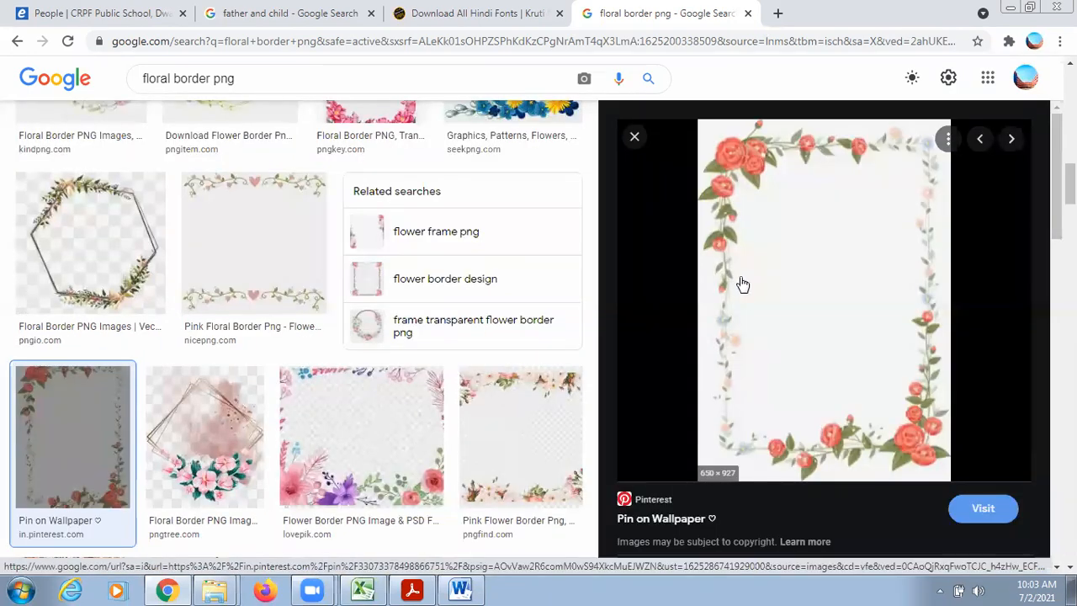
{"action": "left_click", "coordinate": [636, 137]}
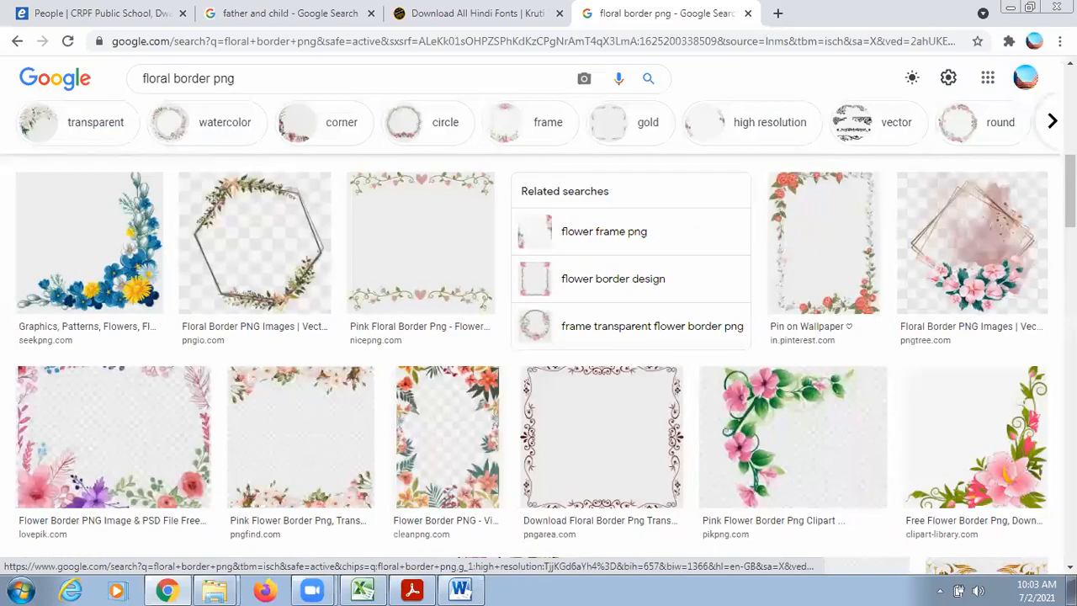
{"action": "scroll", "coordinate": [538, 361], "scroll_direction": "down", "scroll_amount": 5}
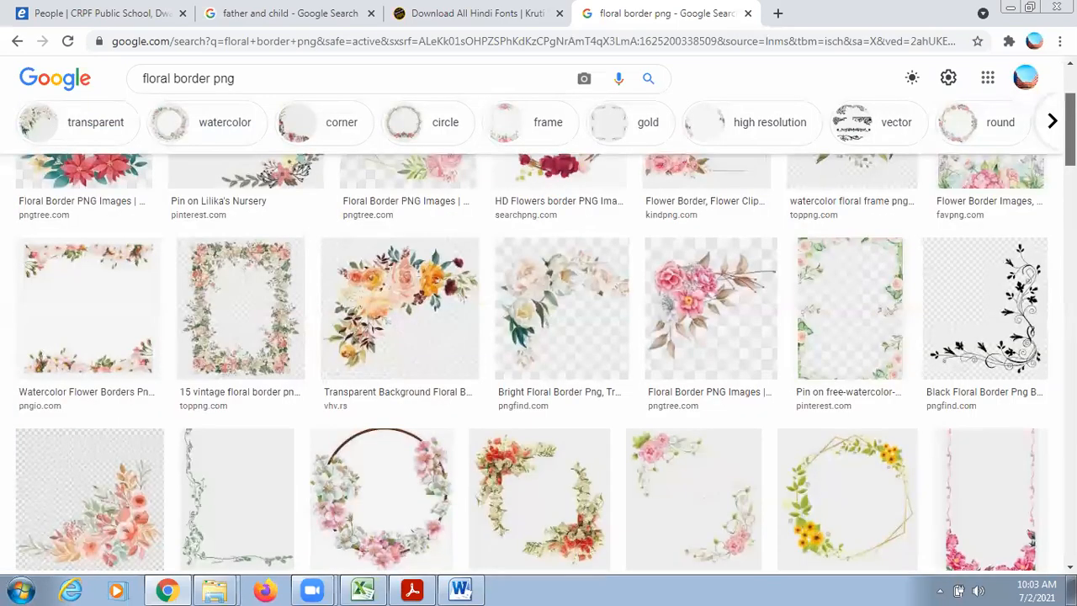
{"action": "scroll", "coordinate": [705, 297], "scroll_direction": "up", "scroll_amount": 2}
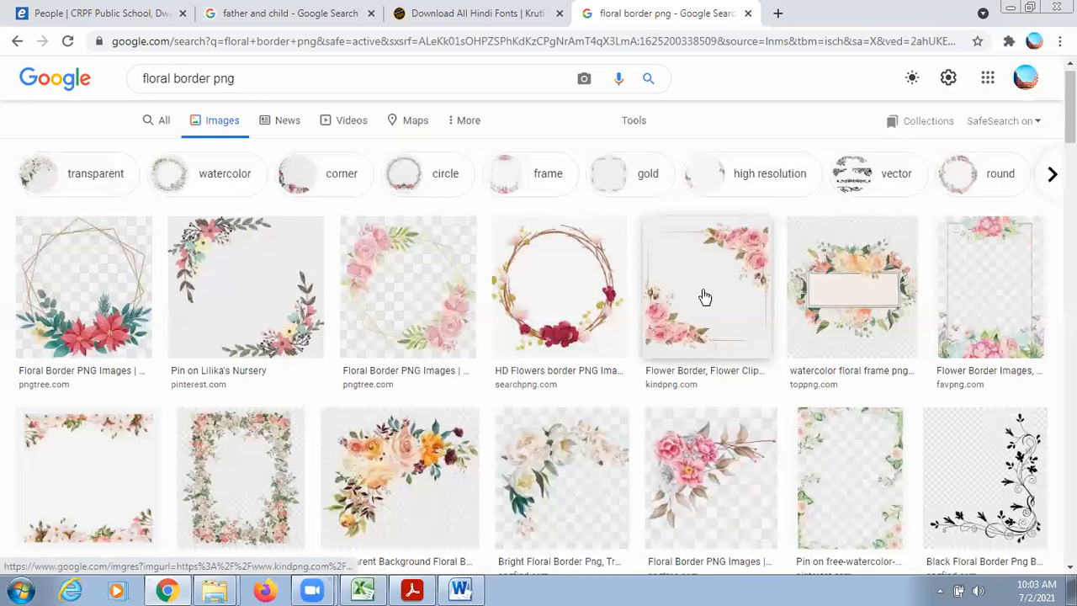
{"action": "left_click", "coordinate": [705, 297]}
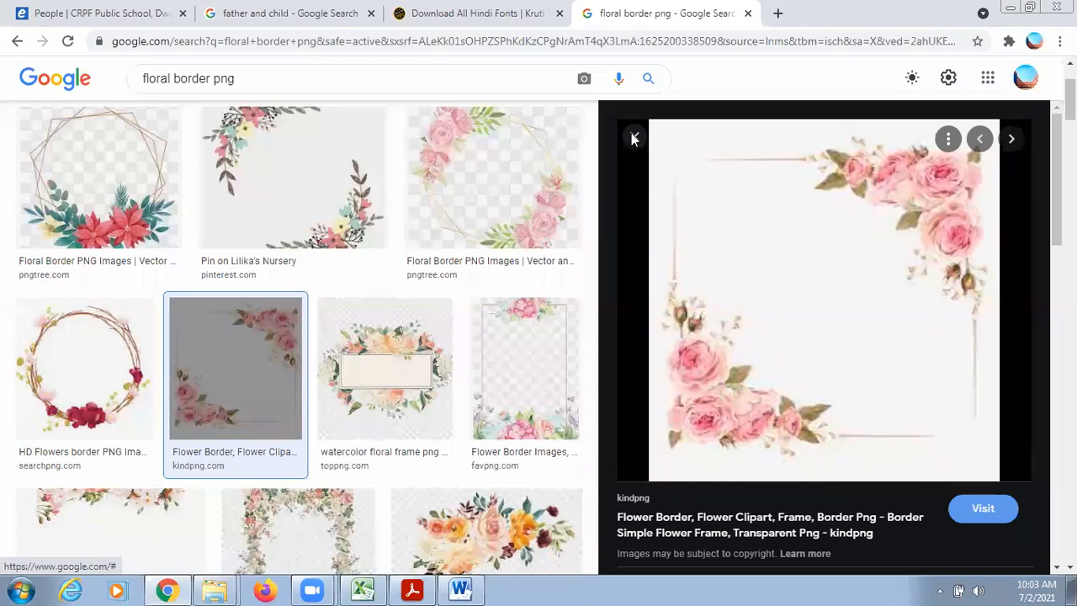
{"action": "key", "text": "Escape"}
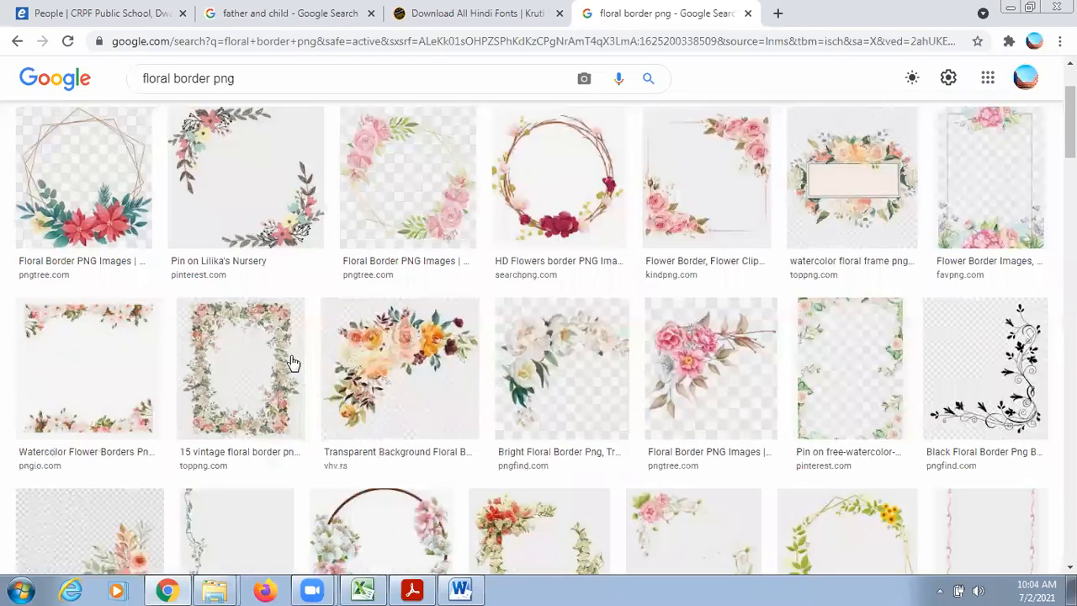
- Filter the images to transparent ones and preview the PNGkey pink flower border and the PNGkit floral border
{"action": "left_click", "coordinate": [124, 373]}
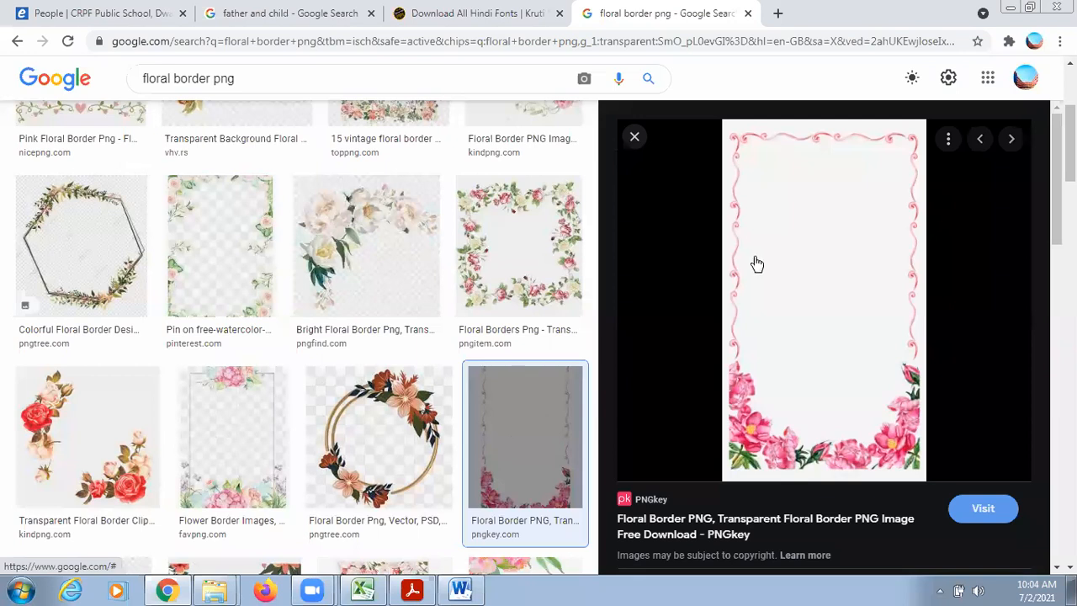
{"action": "left_click", "coordinate": [638, 144]}
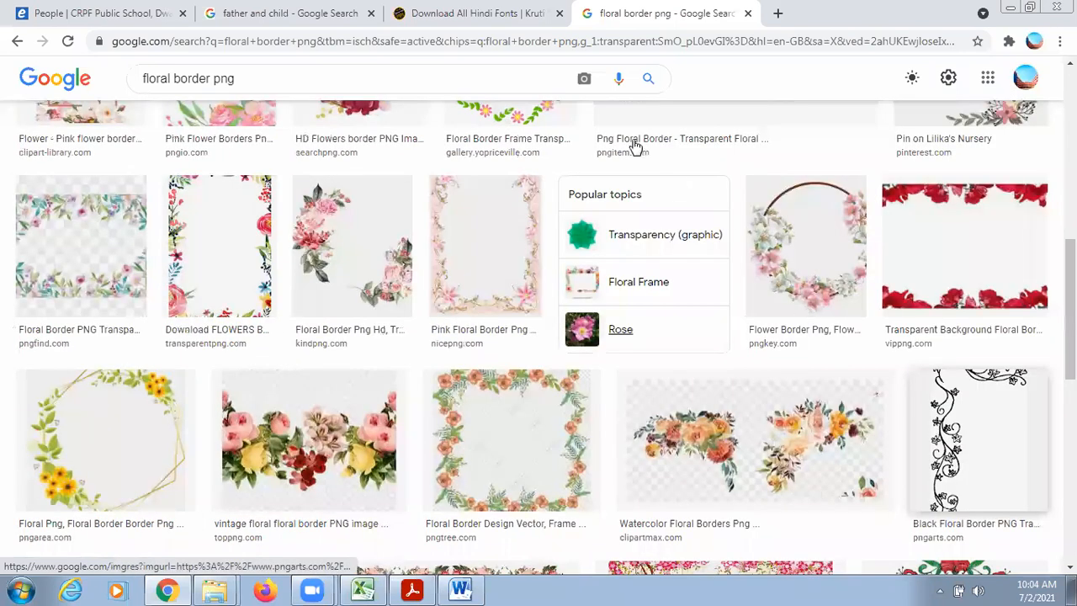
{"action": "scroll", "coordinate": [749, 299], "scroll_direction": "down", "scroll_amount": 5}
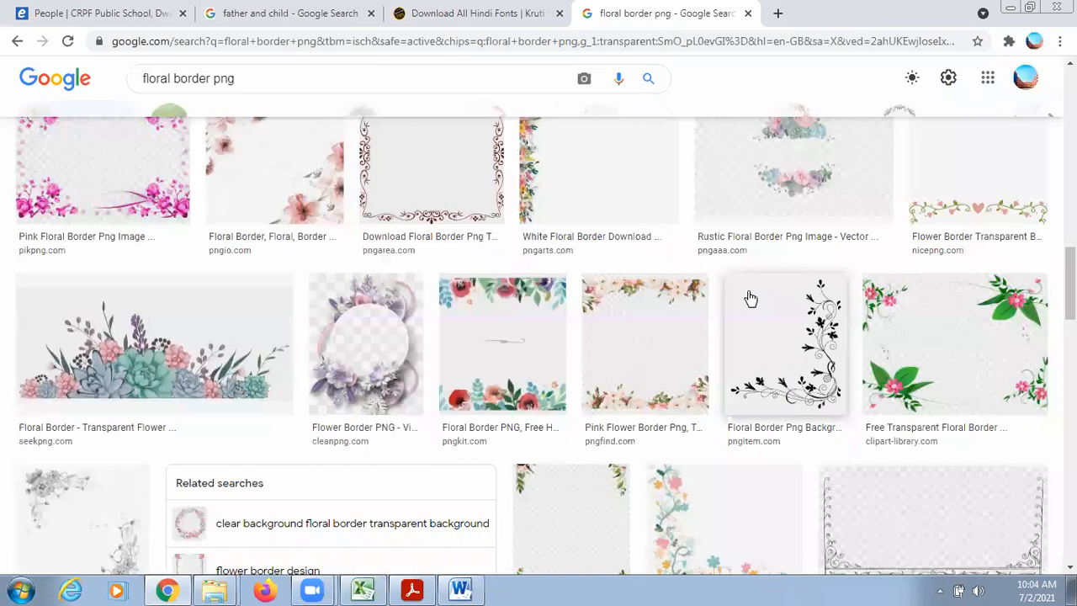
{"action": "left_click", "coordinate": [507, 362]}
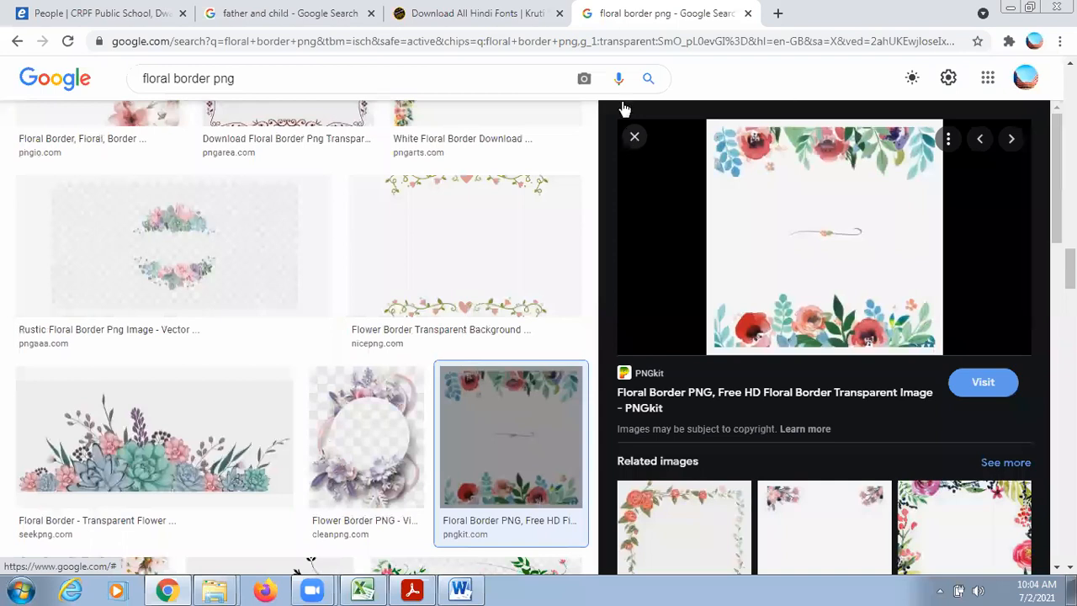
{"action": "key", "text": "Escape"}
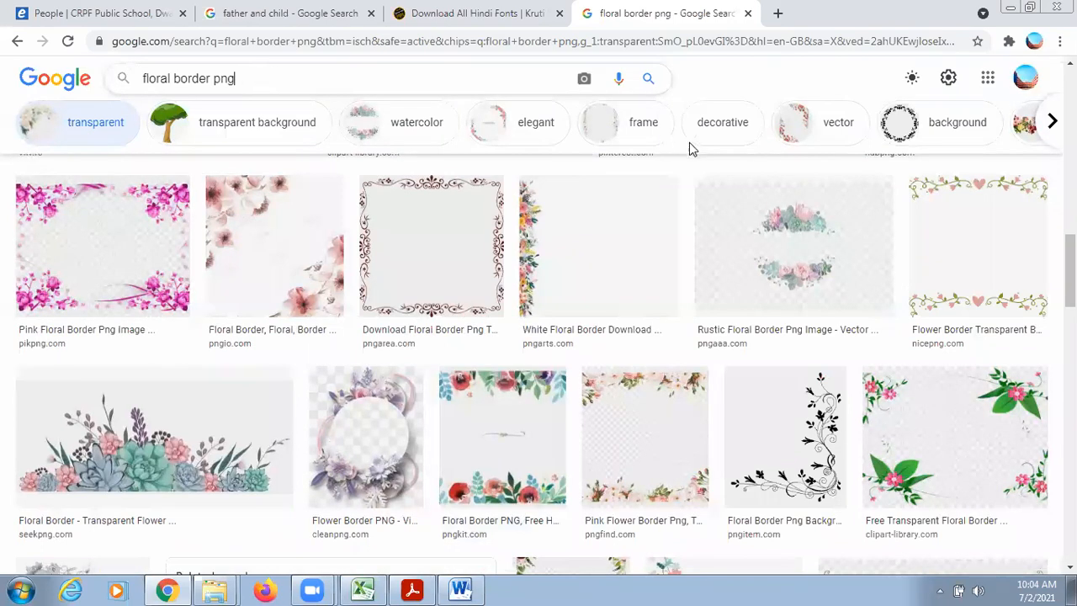
- Rerun the unfiltered "floral border png" image search, open the round Searchpng flower wreath and copy its image
{"action": "key", "text": "Return"}
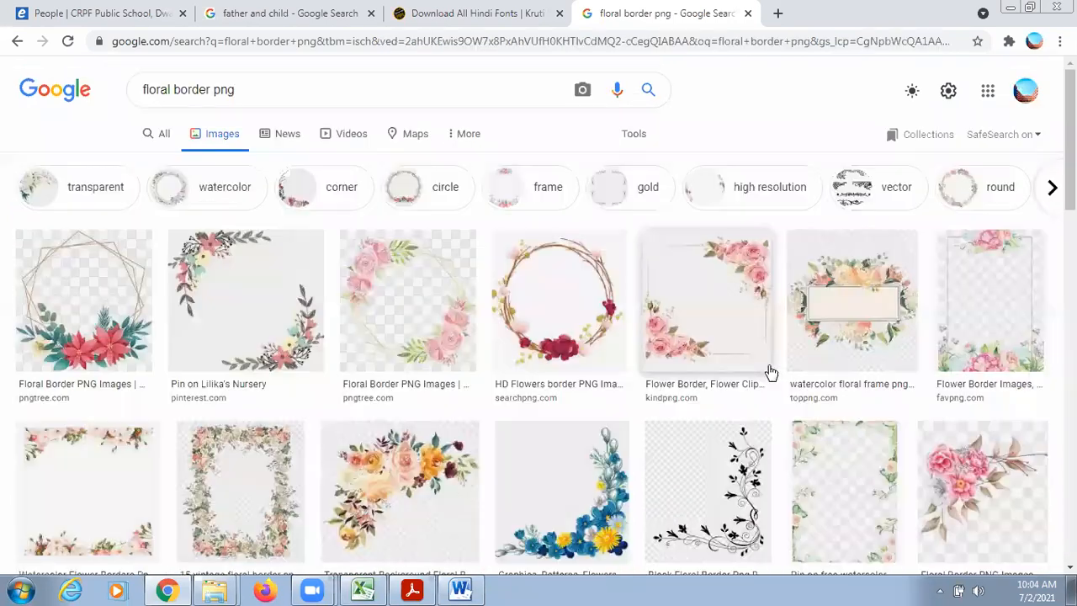
{"action": "left_click", "coordinate": [600, 331]}
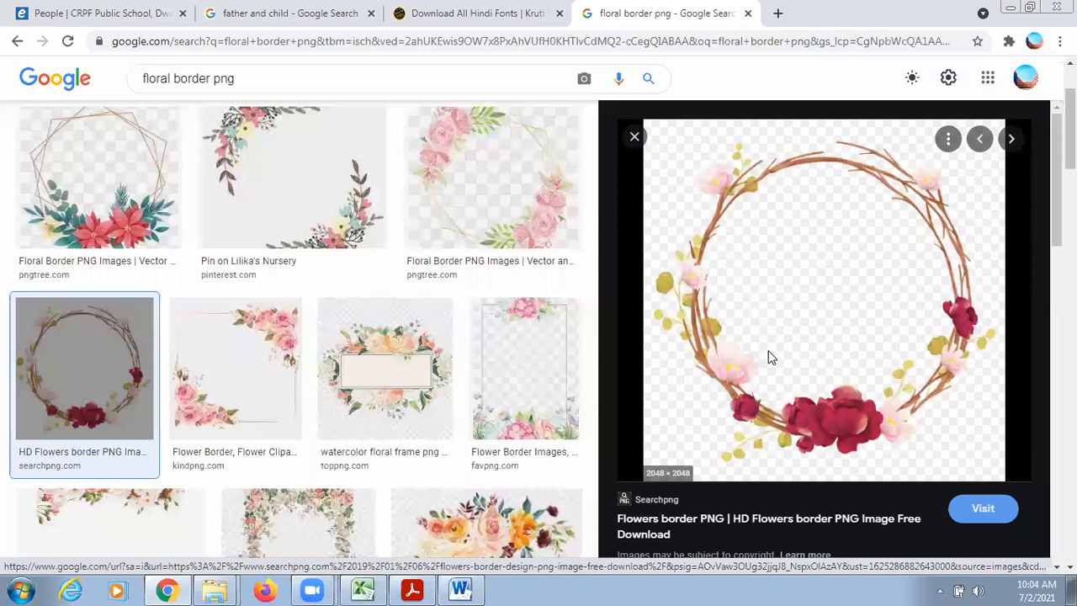
{"action": "right_click", "coordinate": [779, 420]}
{"action": "left_click", "coordinate": [780, 420]}
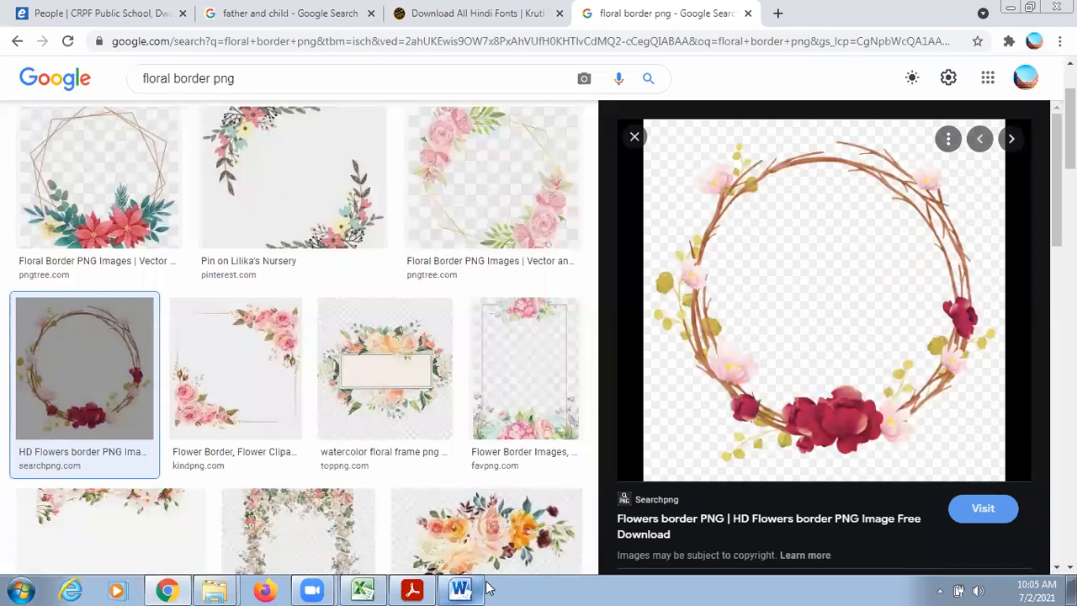
- Switch to the Word document, paste the copied flower wreath image and check it on the page
{"action": "left_click", "coordinate": [460, 589]}
{"action": "key", "text": "ctrl+v"}
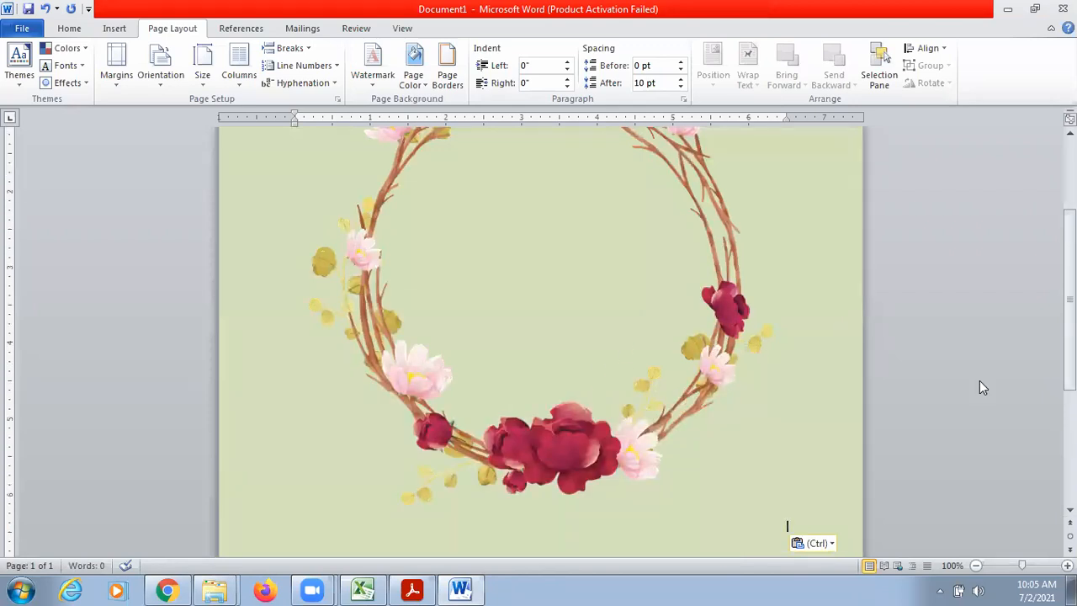
{"action": "scroll", "coordinate": [541, 341], "scroll_direction": "up", "scroll_amount": 3}
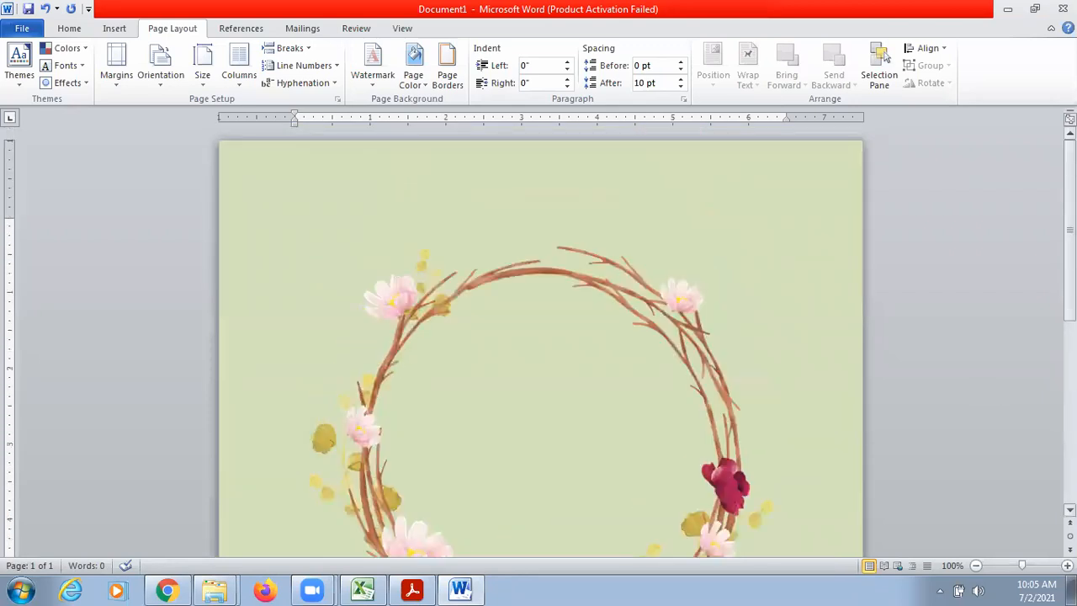
{"action": "scroll", "coordinate": [541, 341], "scroll_direction": "down", "scroll_amount": 4}
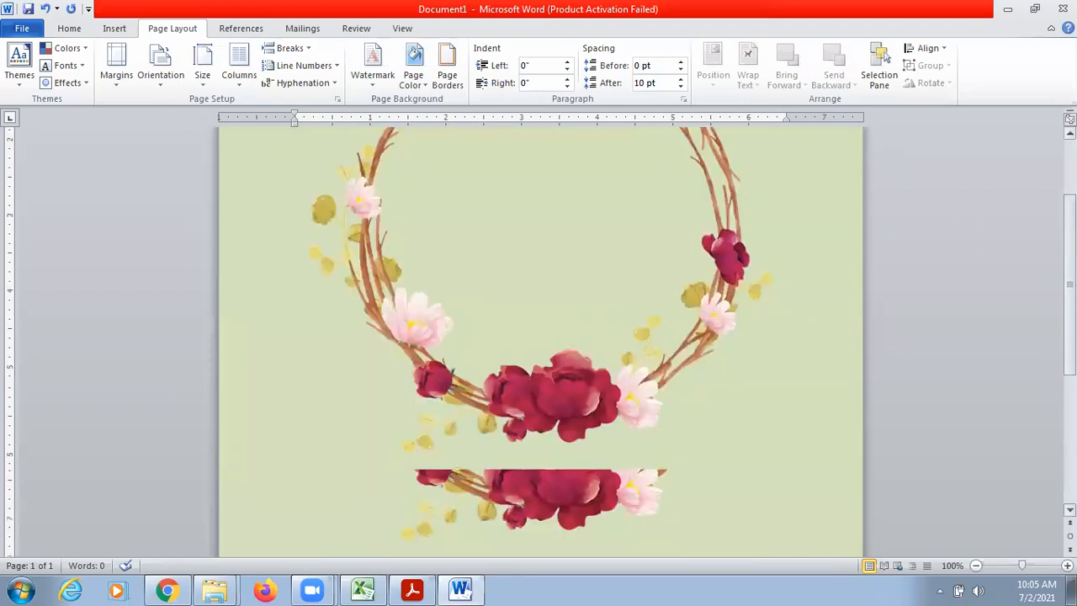
{"action": "scroll", "coordinate": [541, 341], "scroll_direction": "up", "scroll_amount": 4}
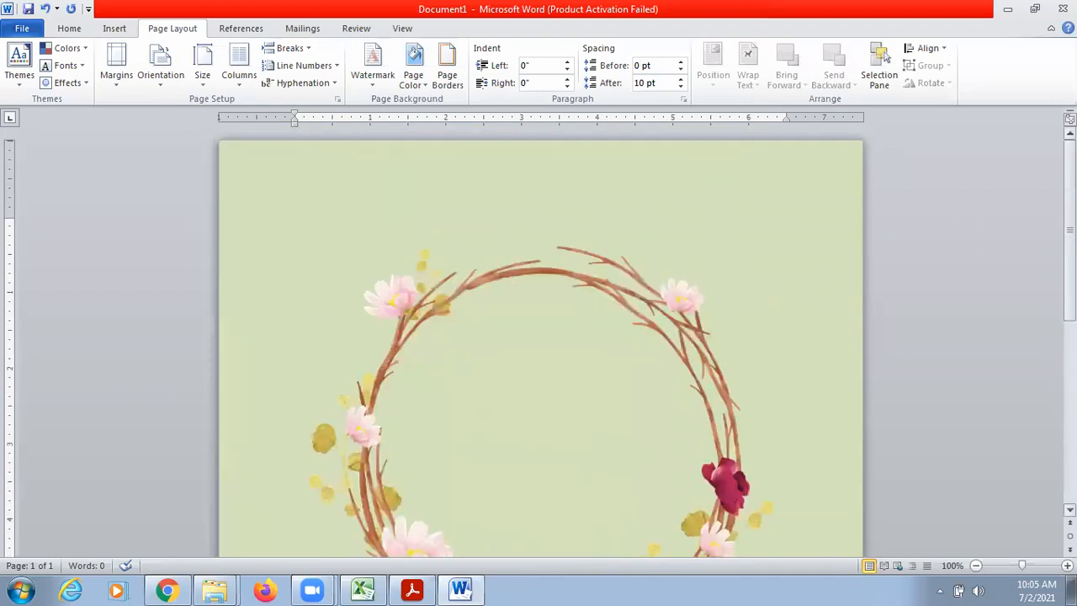
{"action": "scroll", "coordinate": [541, 340], "scroll_direction": "down", "scroll_amount": 3}
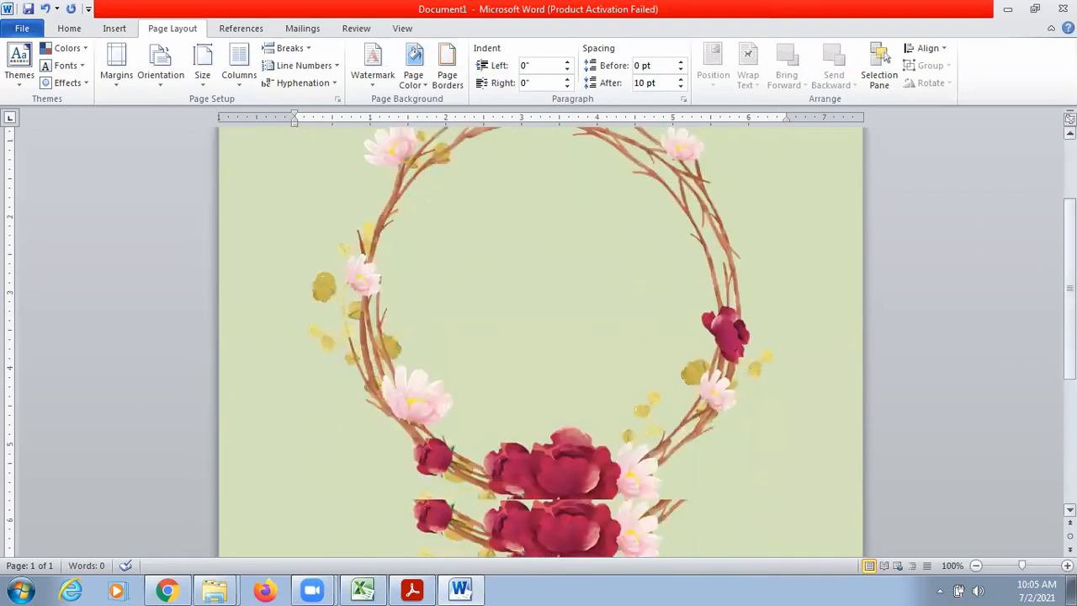
- Stretch the pasted wreath picture horizontally to about 7.3 inches wide
{"action": "left_click", "coordinate": [617, 390]}
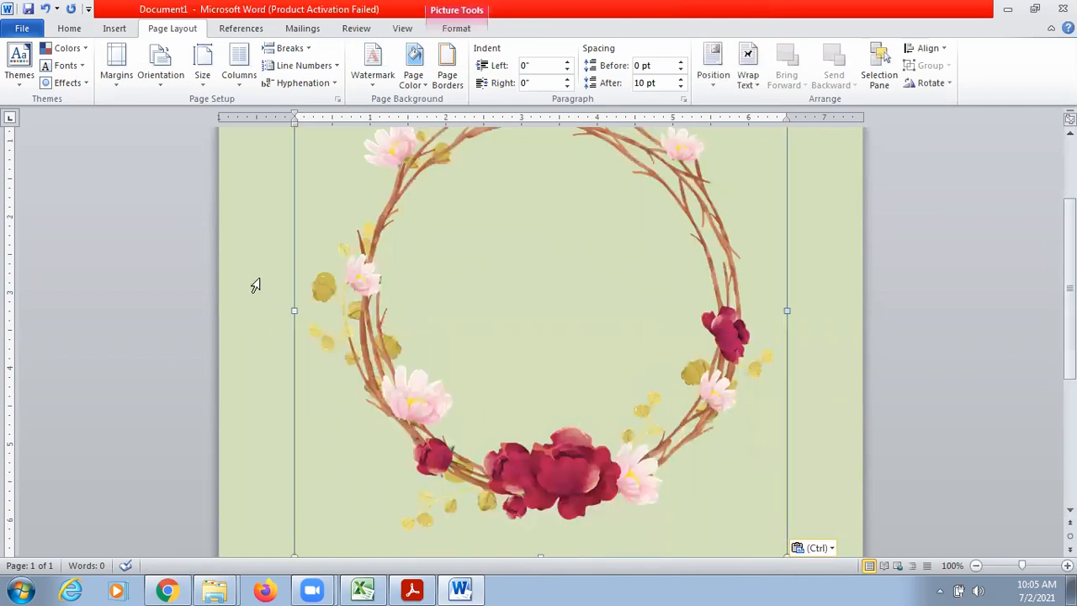
{"action": "left_click_drag", "start_coordinate": [294, 309], "coordinate": [231, 315]}
{"action": "left_click_drag", "start_coordinate": [232, 317], "coordinate": [231, 317]}
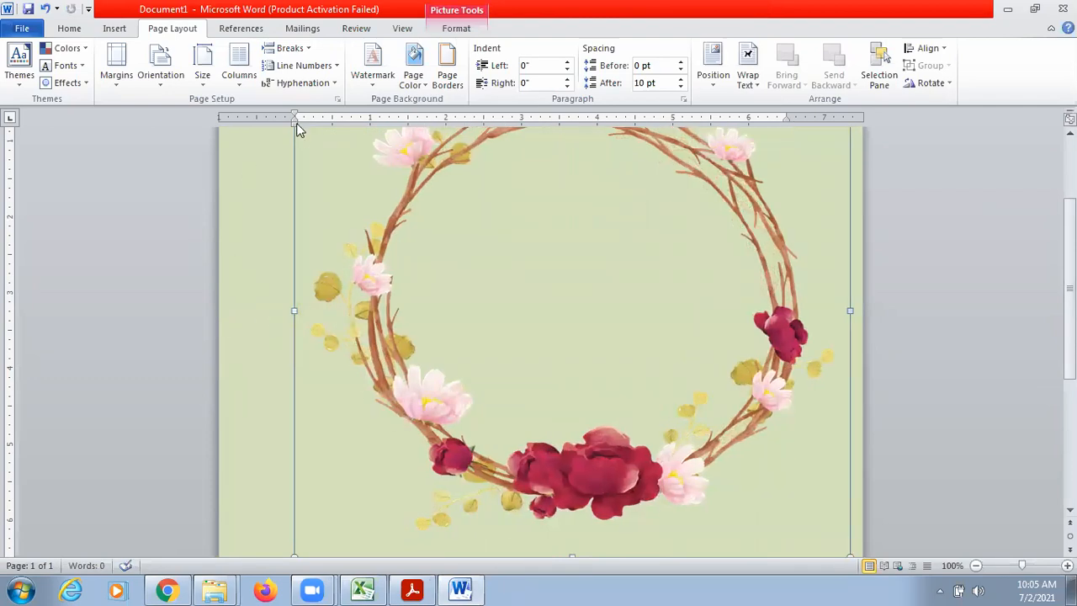
- Enter 0 for all four page margins and accept the adjusted minimums of 0.33" top and left, 0.25" bottom and right
{"action": "left_click", "coordinate": [116, 89]}
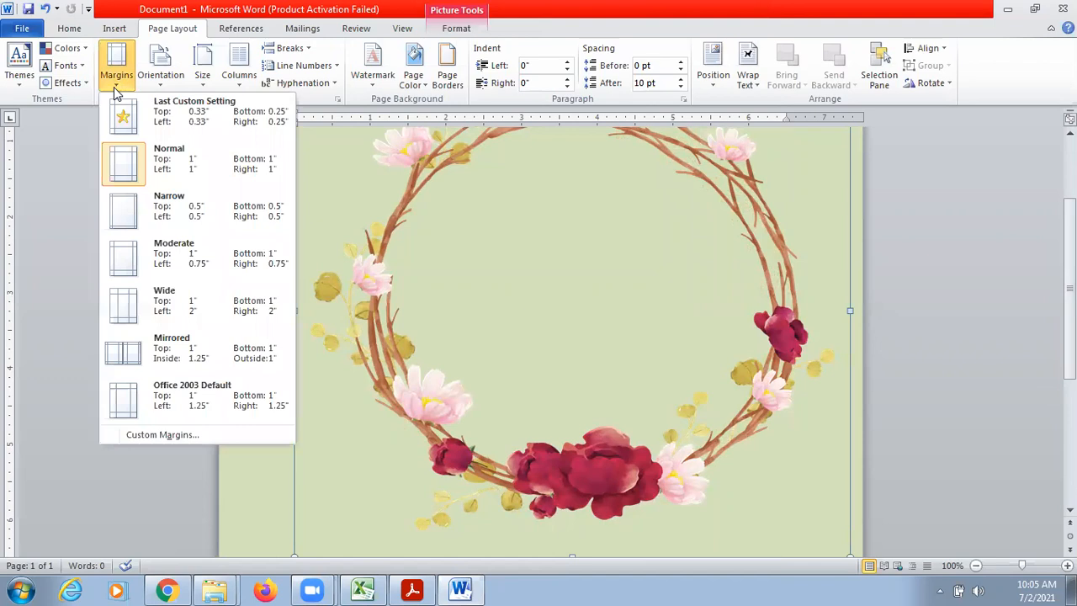
{"action": "left_click", "coordinate": [162, 435]}
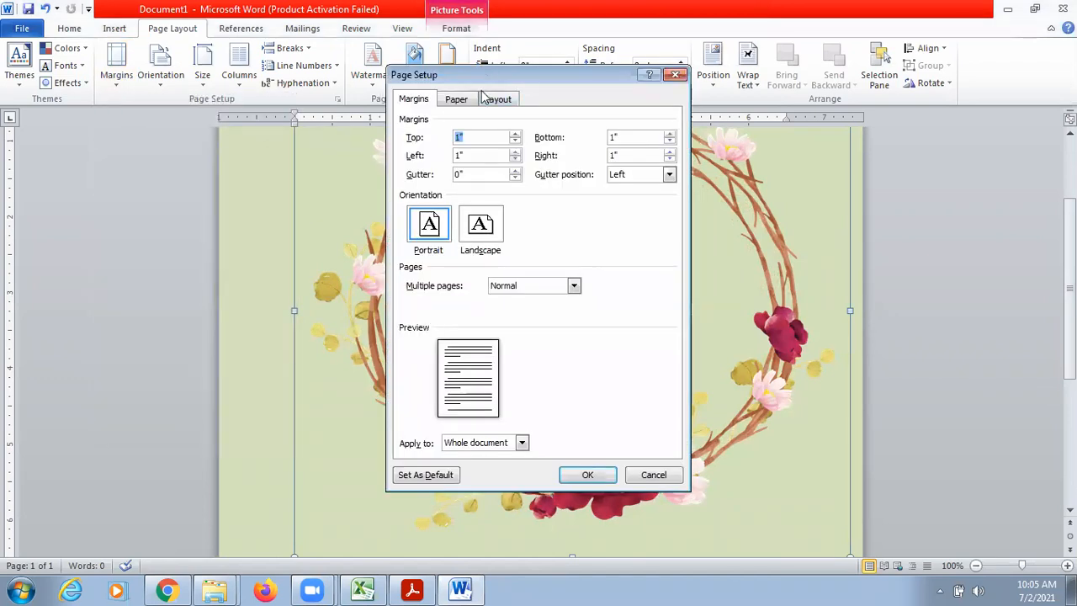
{"action": "type", "text": "0"}
{"action": "left_click", "coordinate": [477, 154]}
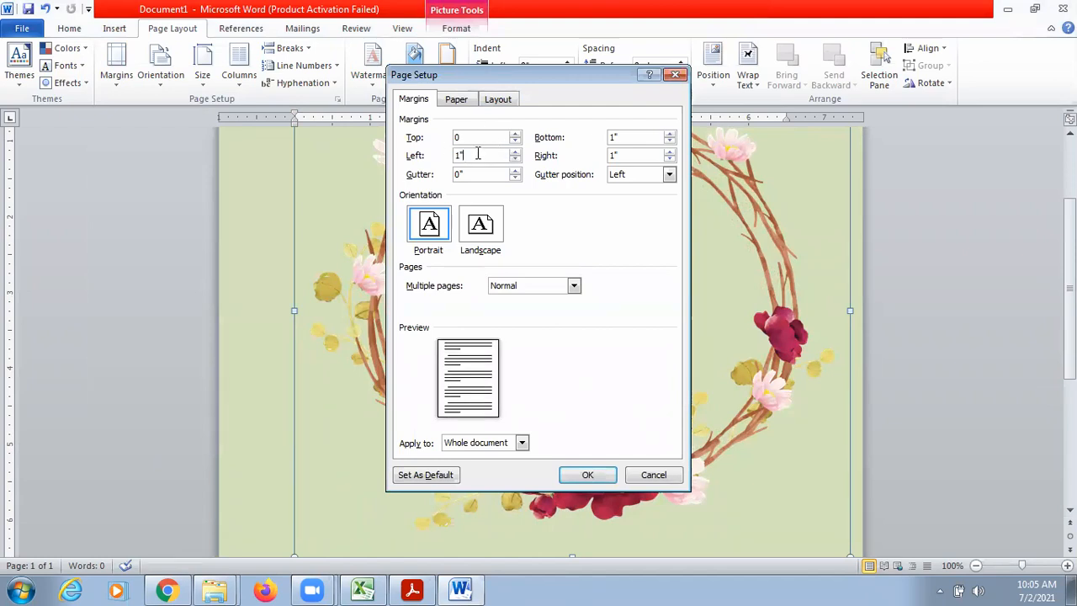
{"action": "type", "text": "0"}
{"action": "left_click", "coordinate": [634, 137]}
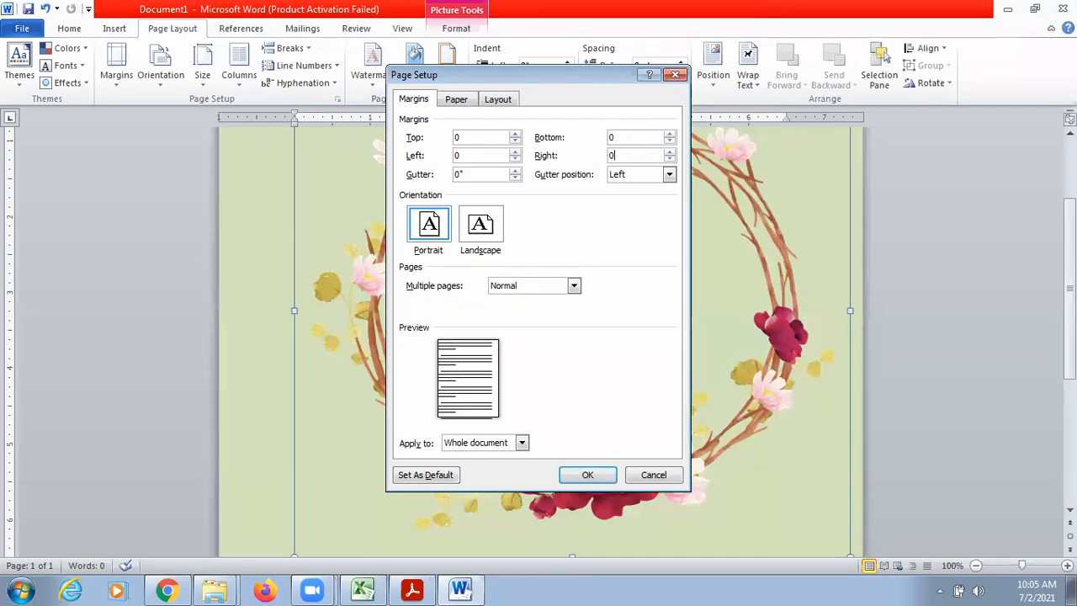
{"action": "left_click", "coordinate": [592, 474]}
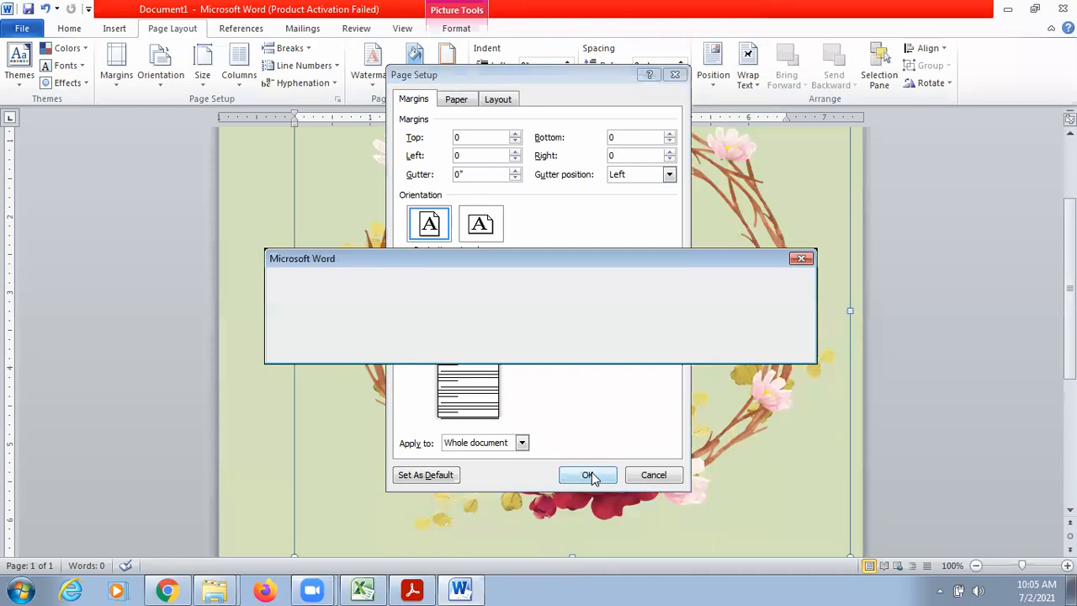
{"action": "left_click", "coordinate": [515, 351]}
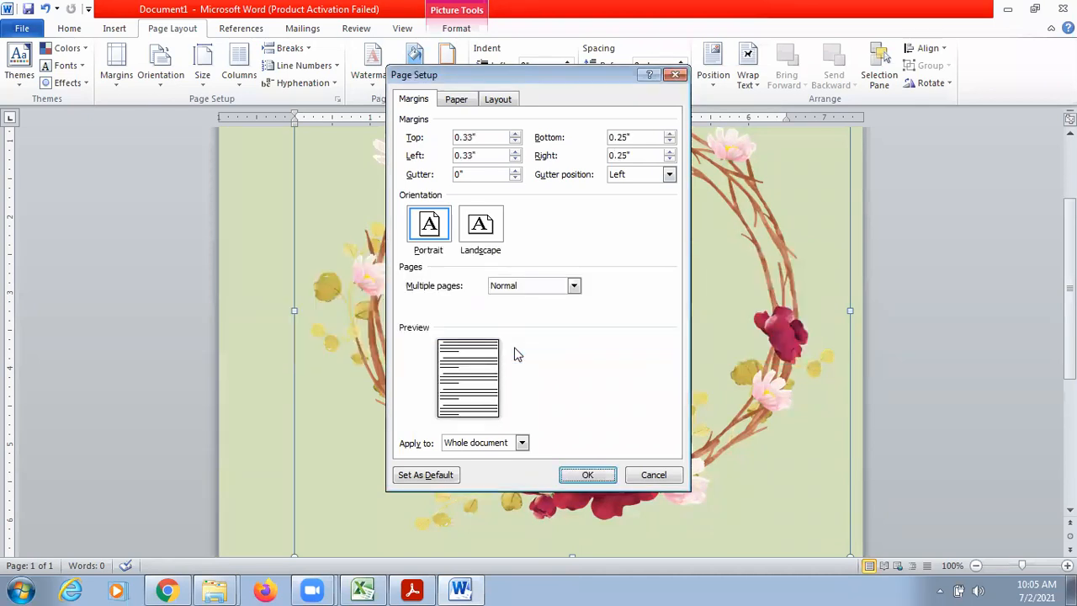
{"action": "left_click", "coordinate": [587, 475]}
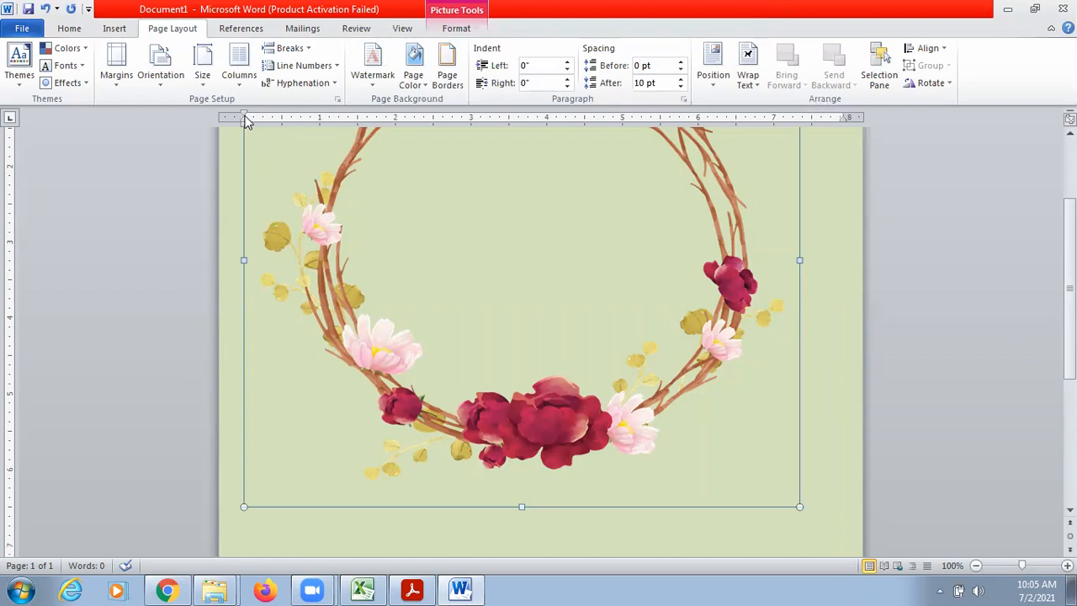
- Pull the left, right and top margins out to the edges of the page
{"action": "left_click_drag", "start_coordinate": [244, 115], "coordinate": [214, 112]}
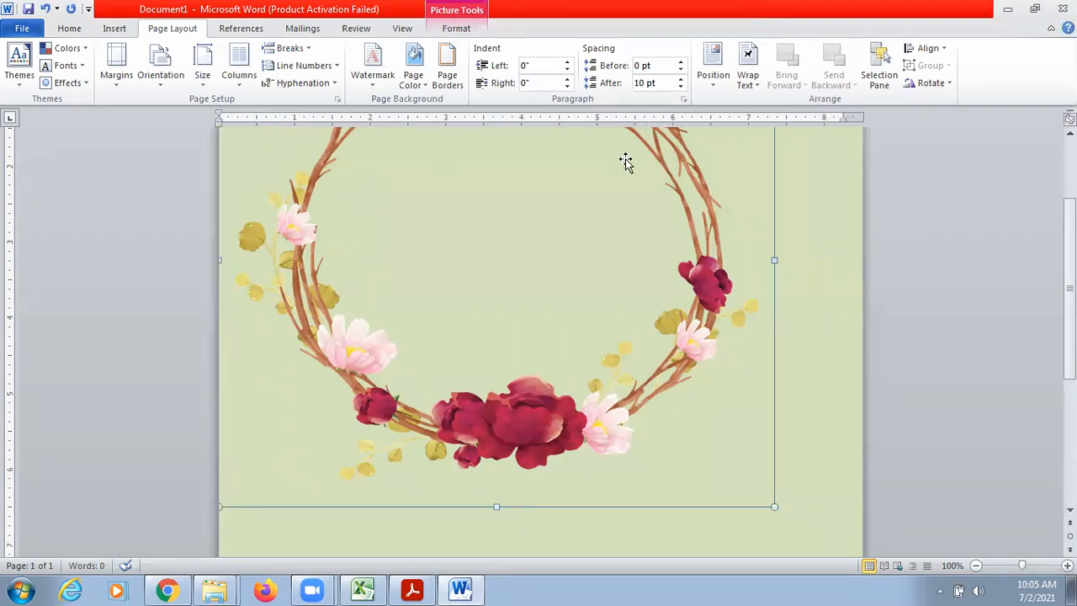
{"action": "left_click_drag", "start_coordinate": [843, 111], "coordinate": [872, 111]}
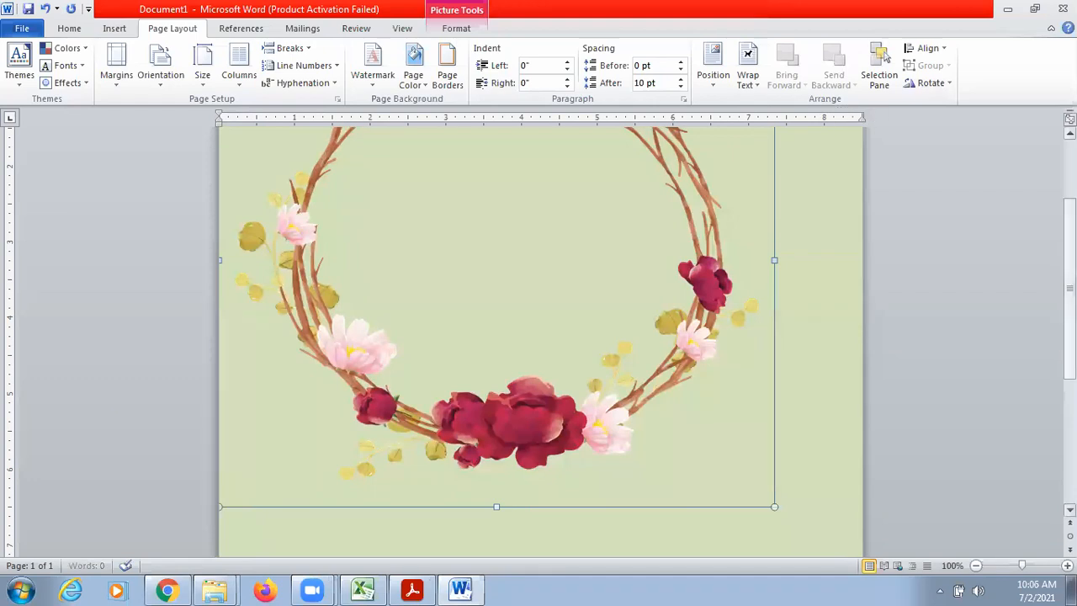
{"action": "scroll", "coordinate": [124, 139], "scroll_direction": "up", "scroll_amount": 4}
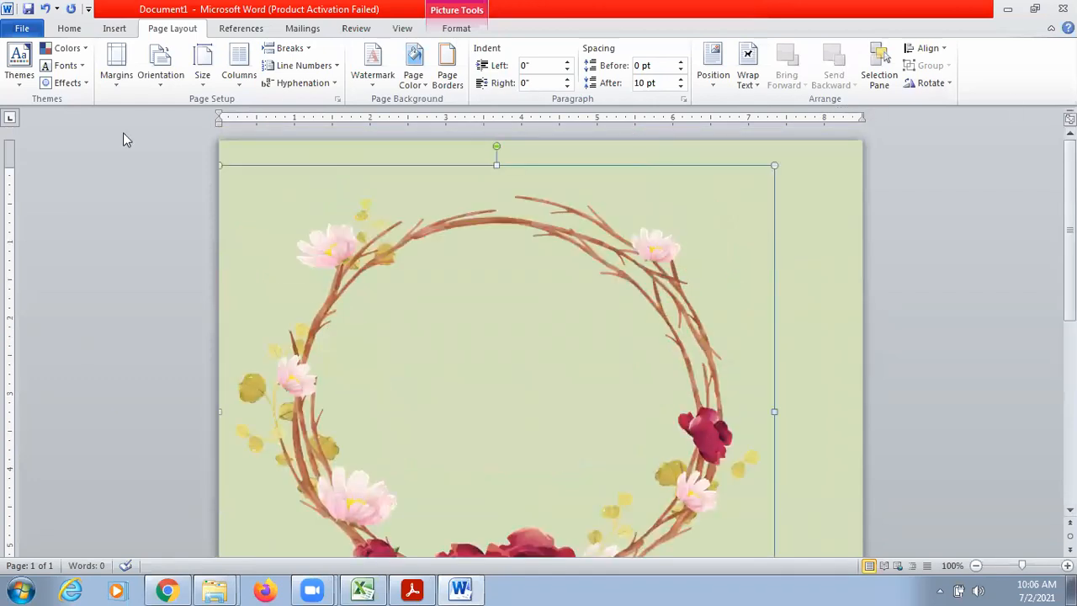
{"action": "left_click_drag", "start_coordinate": [9, 165], "coordinate": [15, 139]}
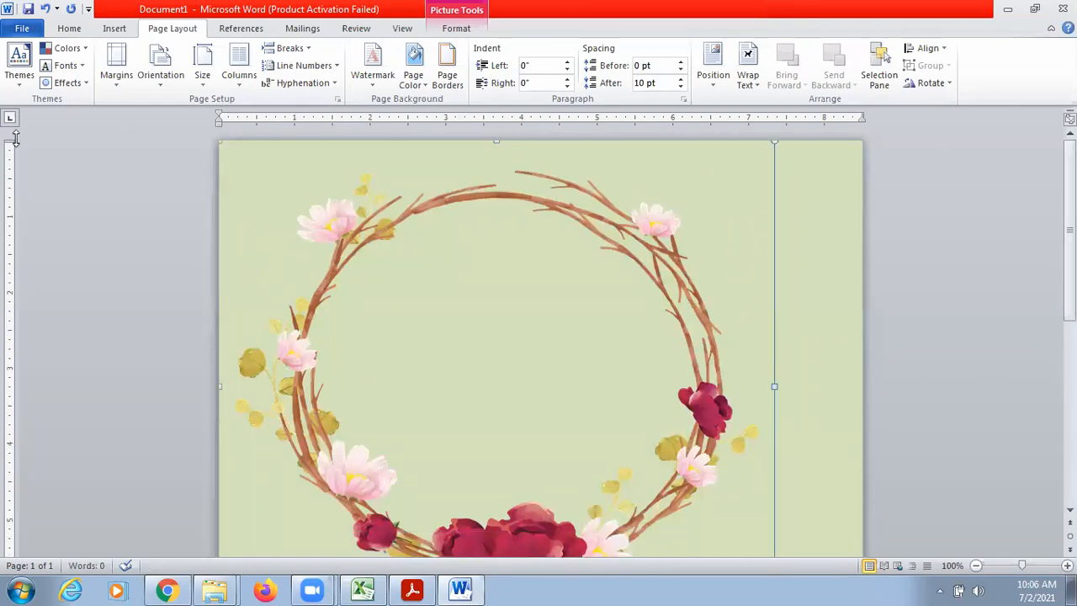
- Enlarge the wreath picture to span the full page width and reach down to the bottom page edge
{"action": "scroll", "coordinate": [539, 336], "scroll_direction": "down", "scroll_amount": 5}
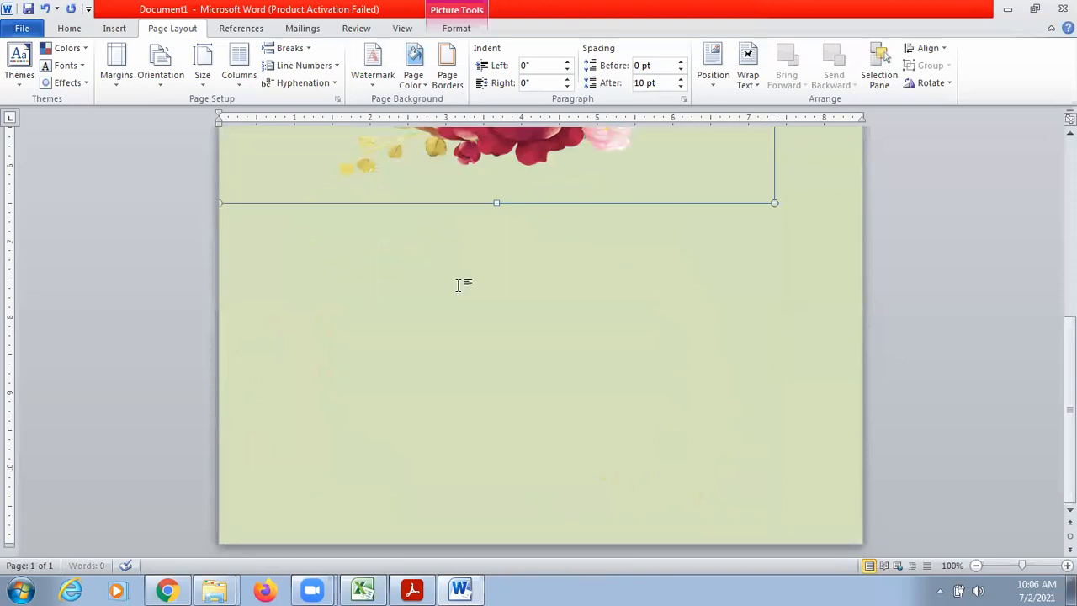
{"action": "left_click_drag", "start_coordinate": [774, 202], "coordinate": [862, 243]}
{"action": "left_click_drag", "start_coordinate": [541, 281], "coordinate": [544, 551]}
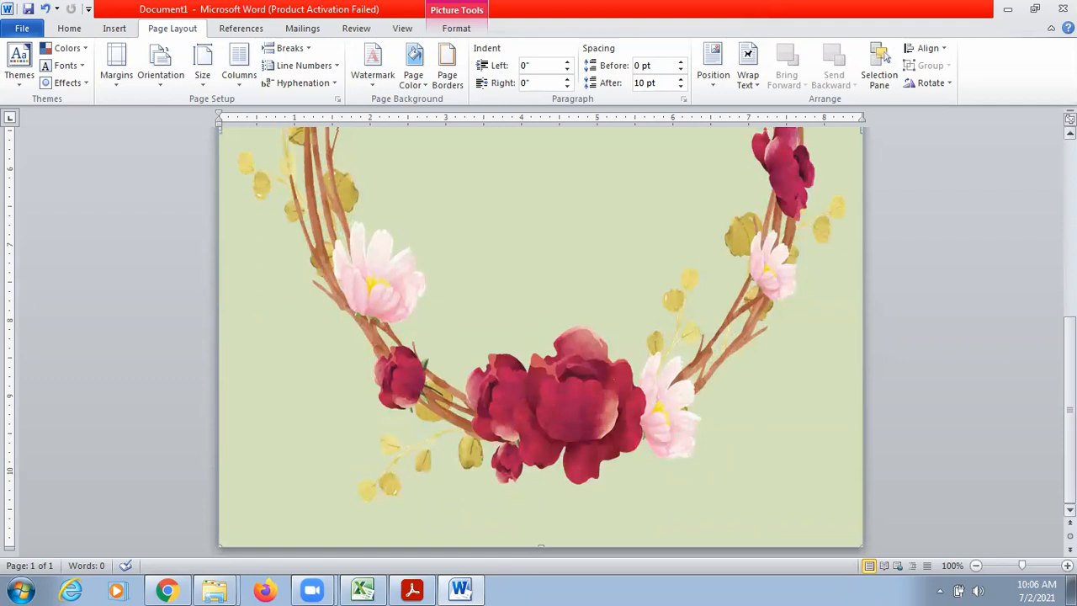
- Examine the full-page wreath layout at 50% zoom and return the view to 100%
{"action": "scroll", "coordinate": [1012, 431], "scroll_direction": "up", "scroll_amount": 10}
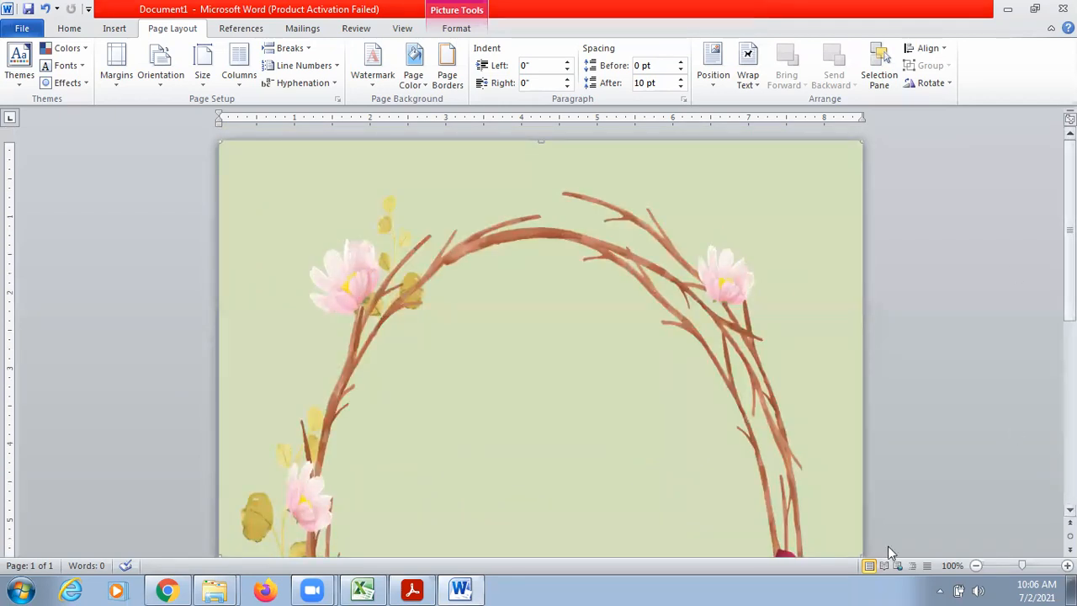
{"action": "left_click", "coordinate": [976, 566]}
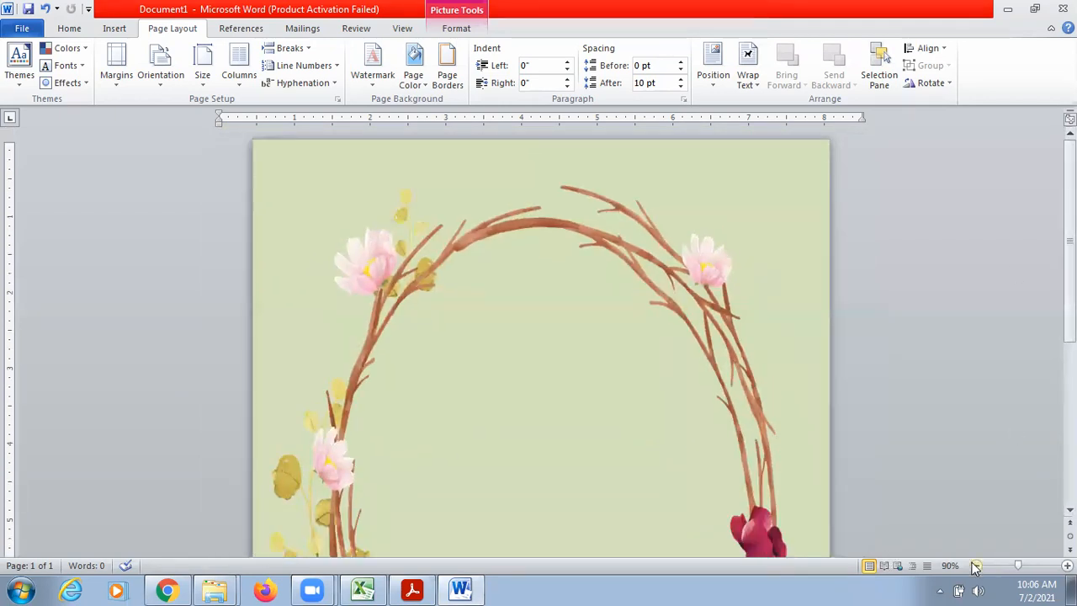
{"action": "left_click", "coordinate": [976, 566]}
{"action": "left_click", "coordinate": [976, 566]}
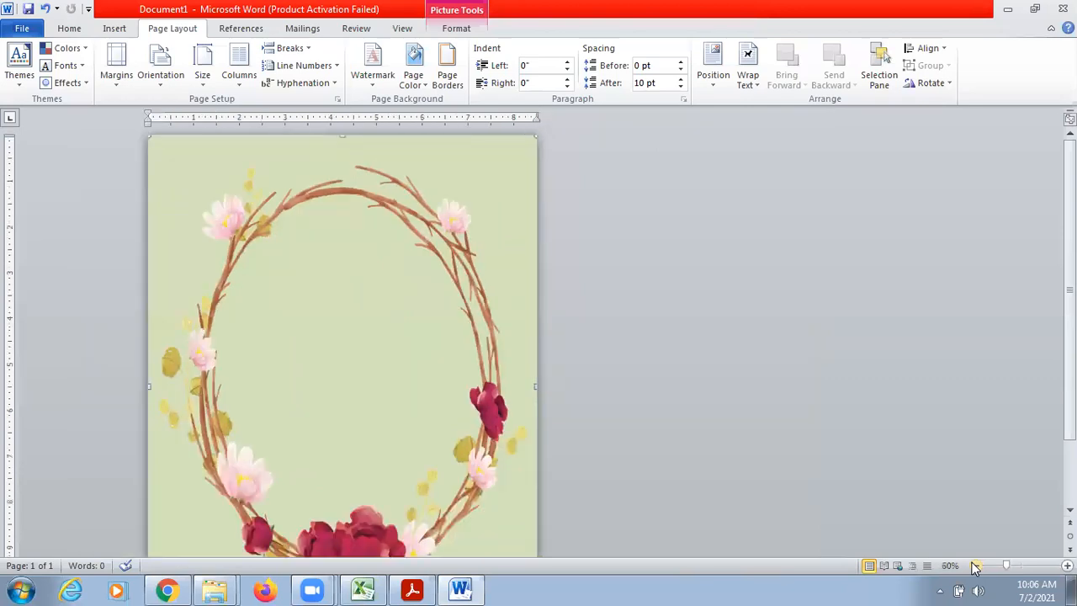
{"action": "left_click", "coordinate": [976, 566]}
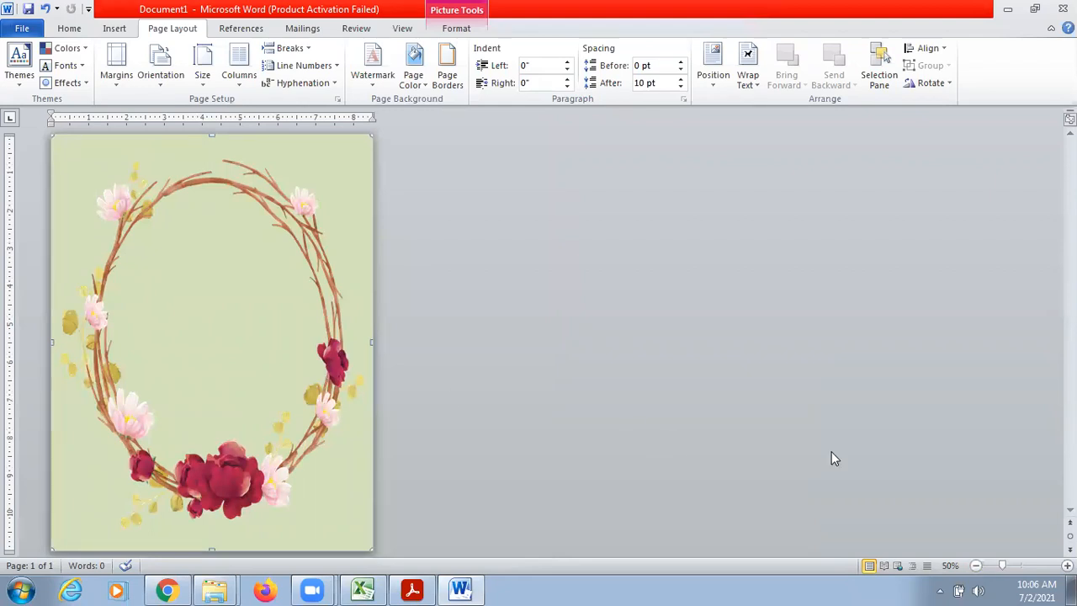
{"action": "left_click", "coordinate": [1067, 565]}
{"action": "left_click", "coordinate": [1067, 566]}
{"action": "left_click", "coordinate": [1067, 565]}
{"action": "left_click", "coordinate": [1067, 566]}
{"action": "left_click", "coordinate": [1067, 566]}
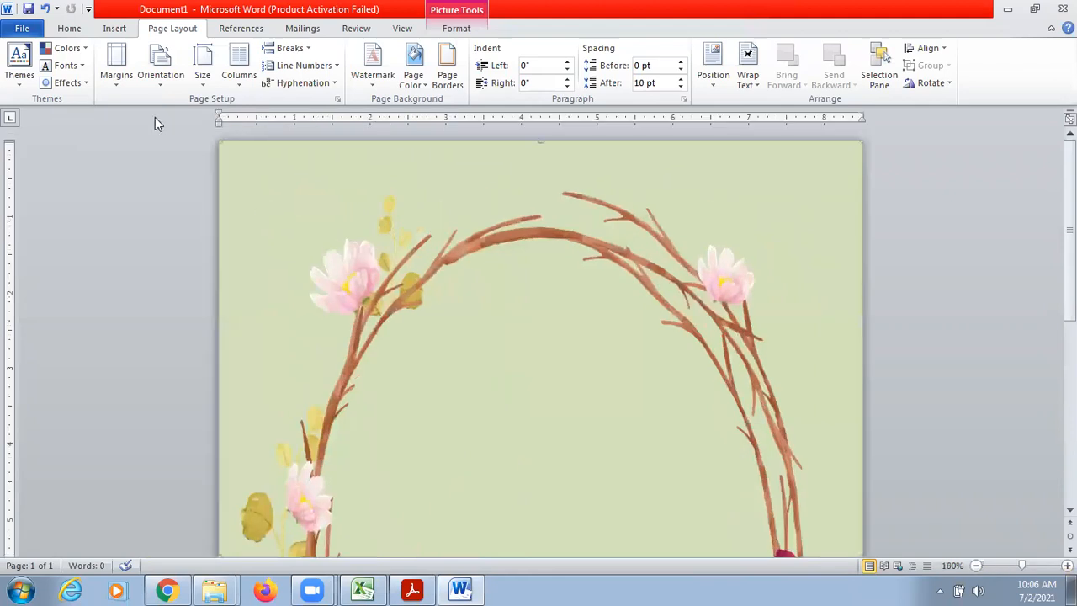
- Draw a text box about 3.04" high and 3.28" wide inside the wreath
{"action": "left_click", "coordinate": [113, 29]}
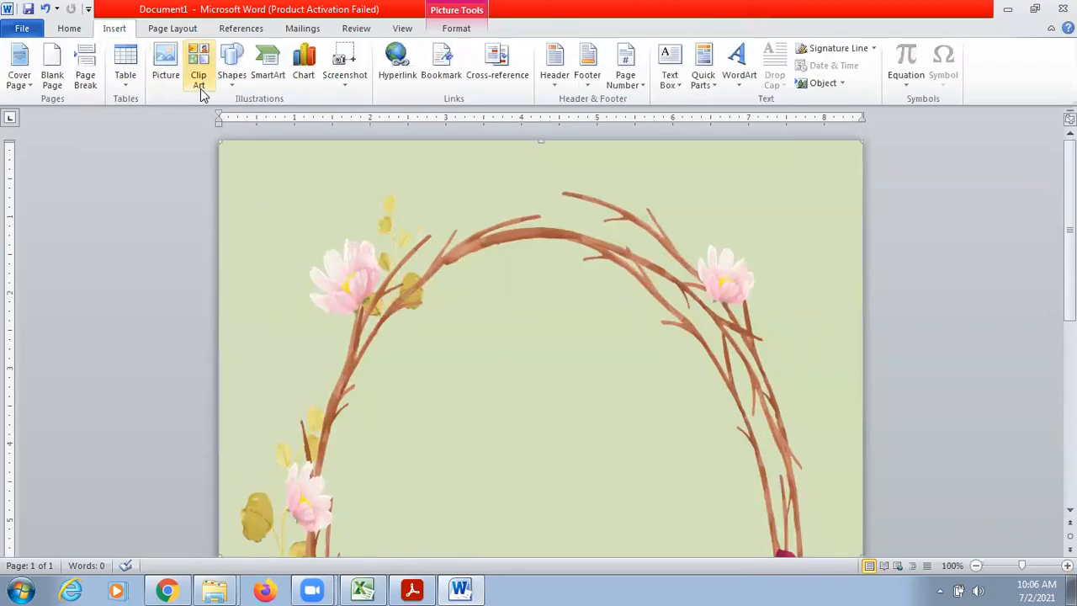
{"action": "left_click", "coordinate": [239, 83]}
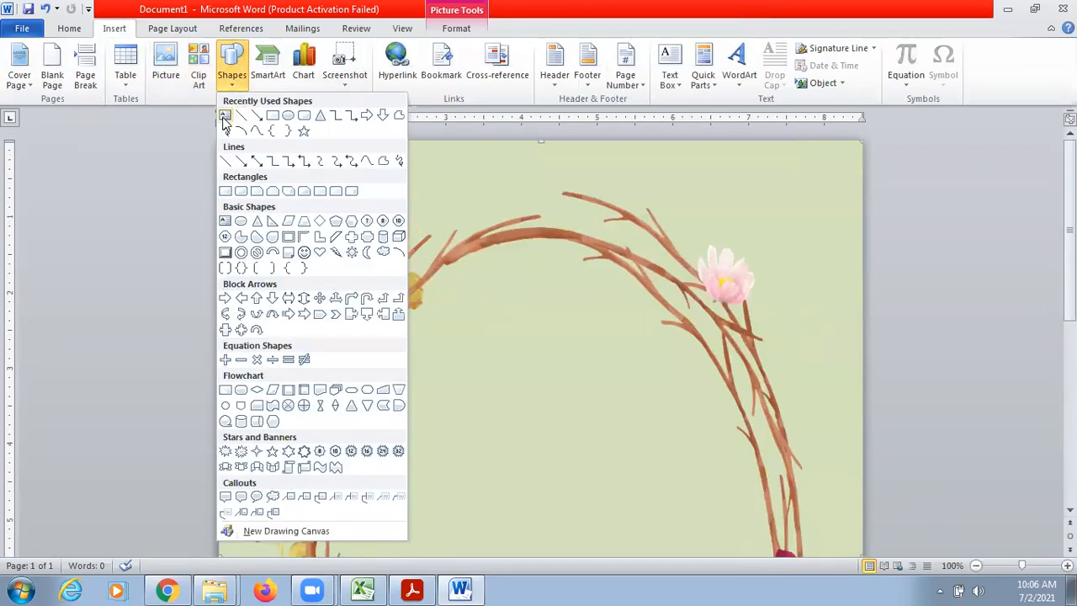
{"action": "left_click", "coordinate": [224, 115]}
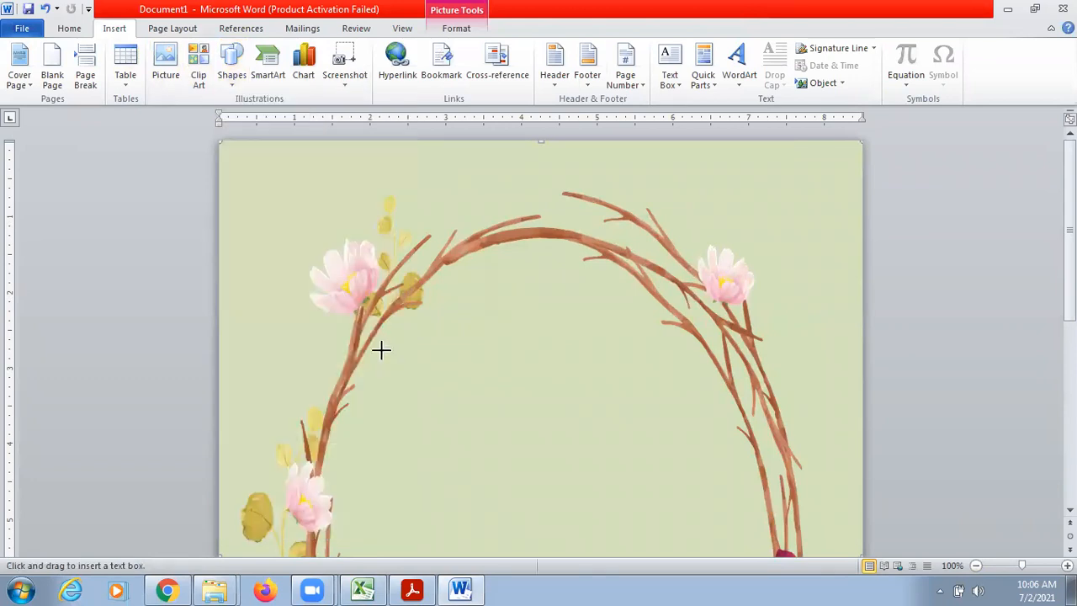
{"action": "mouse_move", "coordinate": [387, 346]}
{"action": "left_mouse_down"}
{"action": "mouse_move", "coordinate": [589, 561]}
{"action": "mouse_move", "coordinate": [635, 564]}
{"action": "left_mouse_up"}
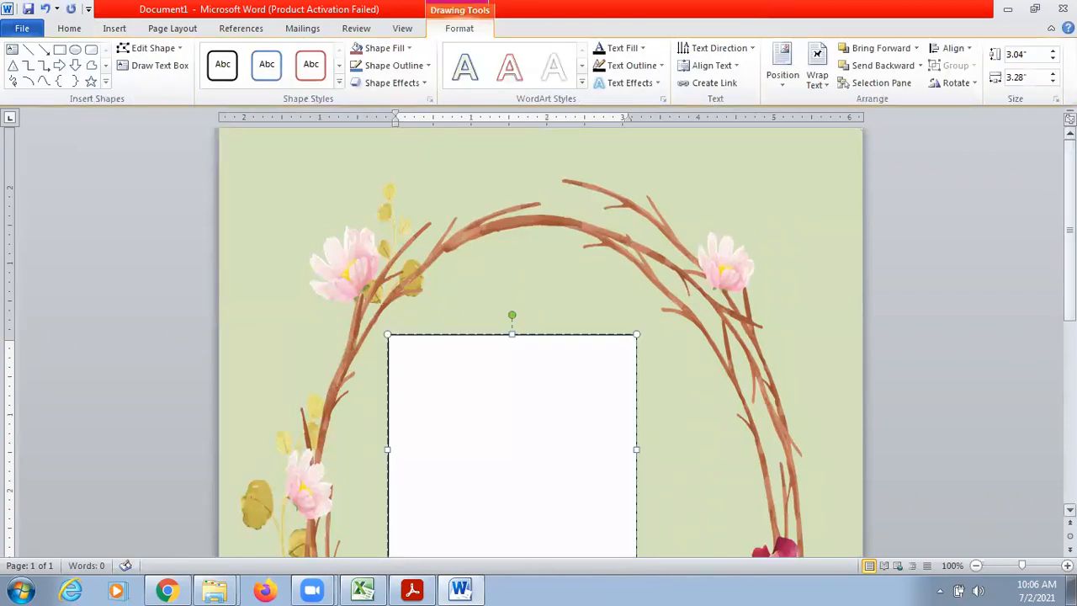
{"action": "scroll", "coordinate": [538, 337], "scroll_direction": "down", "scroll_amount": 2}
{"action": "scroll", "coordinate": [538, 336], "scroll_direction": "down", "scroll_amount": 2}
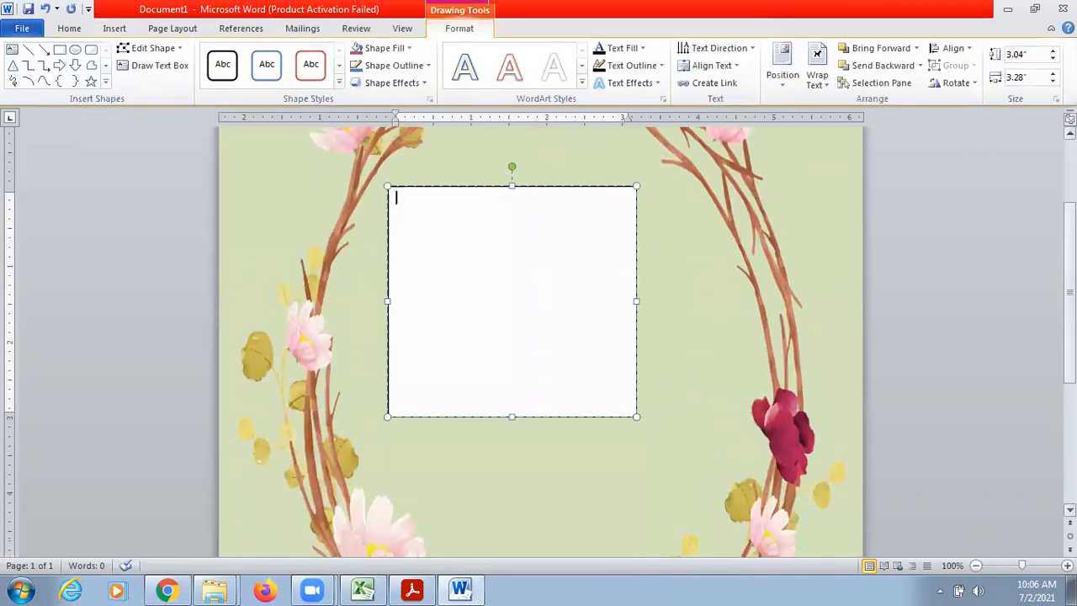
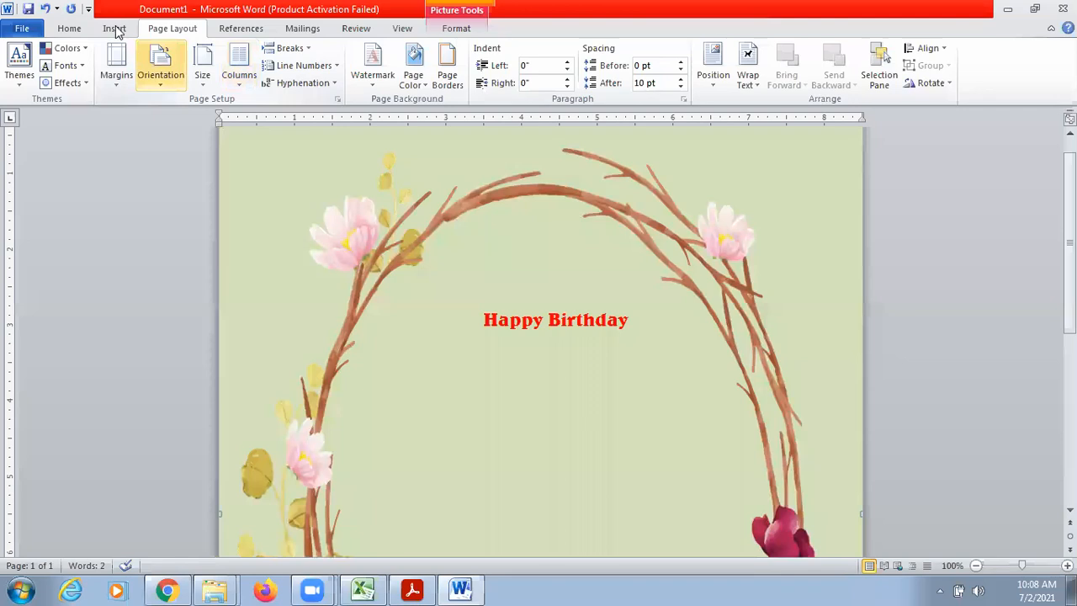
- Delete the wreath picture from the page and select the "Happy Birthday" text box
{"action": "left_click", "coordinate": [230, 84]}
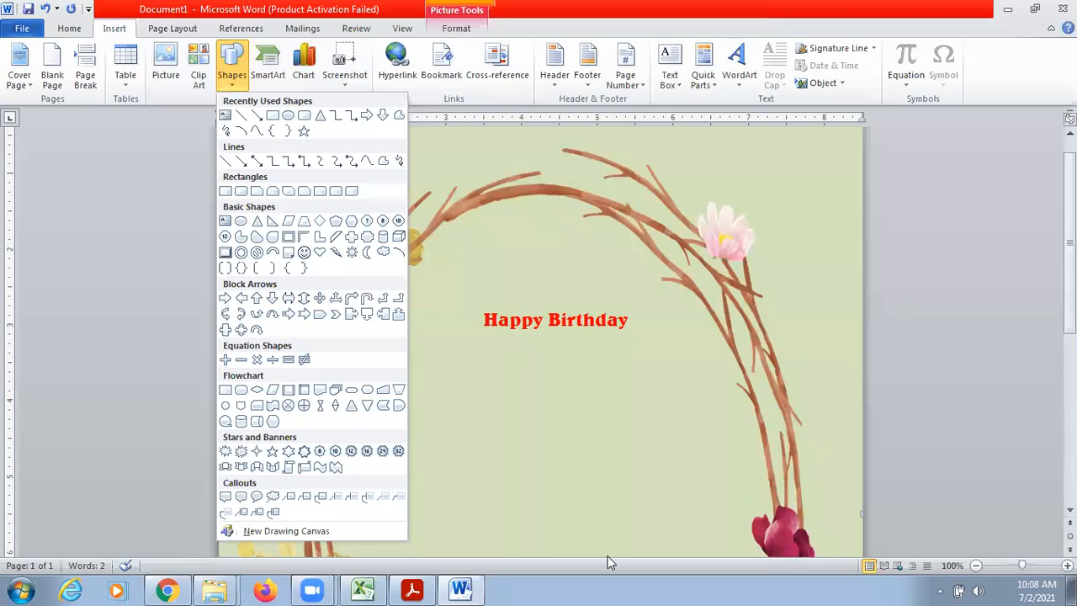
{"action": "left_click", "coordinate": [823, 258]}
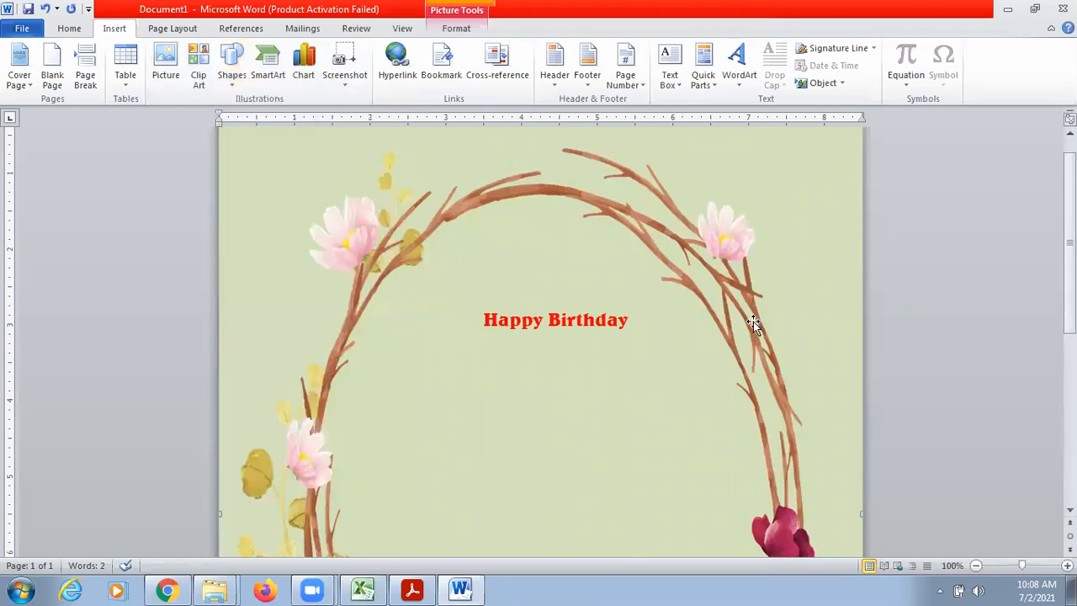
{"action": "key", "text": "Delete"}
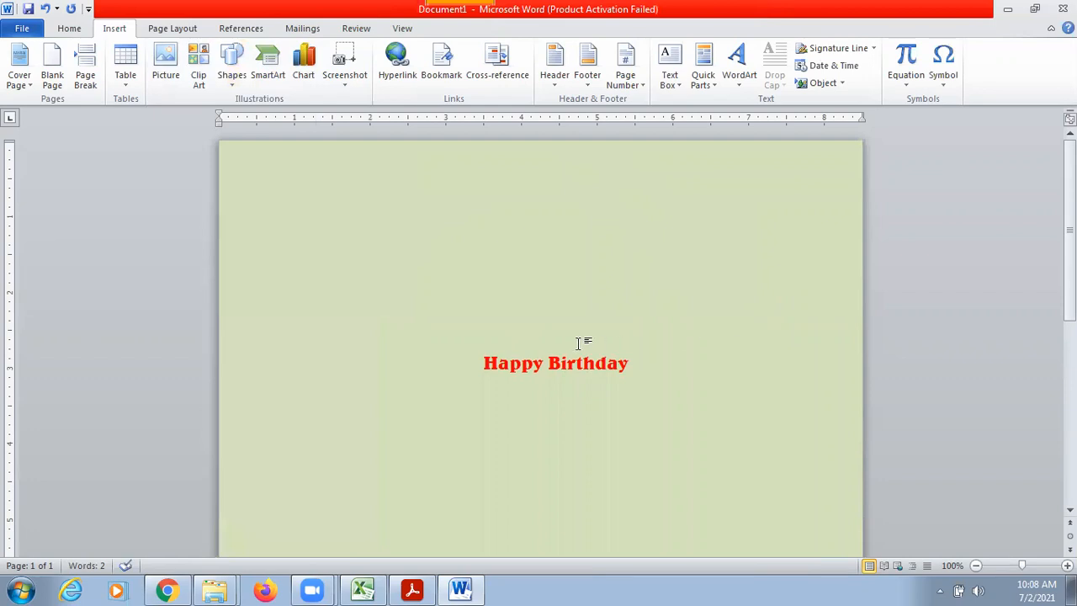
{"action": "left_click", "coordinate": [575, 373]}
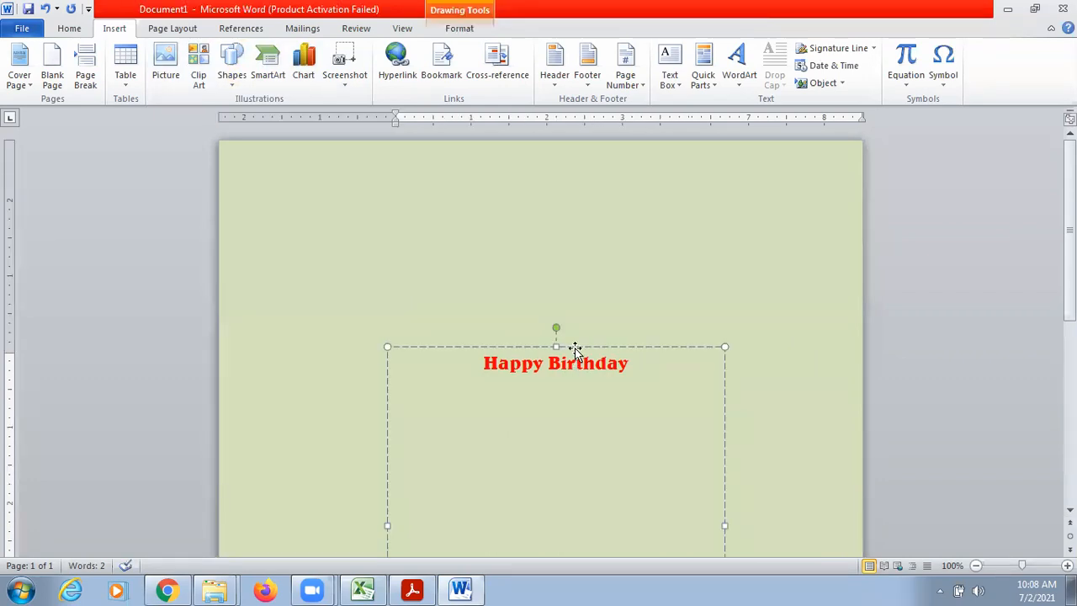
- Delete the "Happy Birthday" text box, switch to Chrome and look through the floral border png image results
{"action": "key", "text": "Delete"}
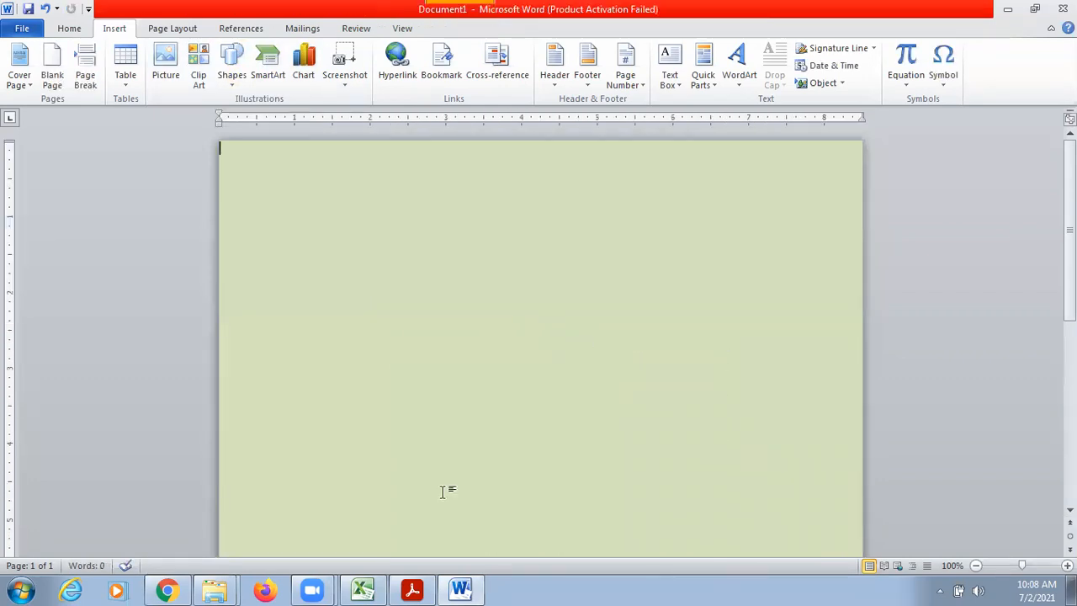
{"action": "left_click", "coordinate": [167, 590]}
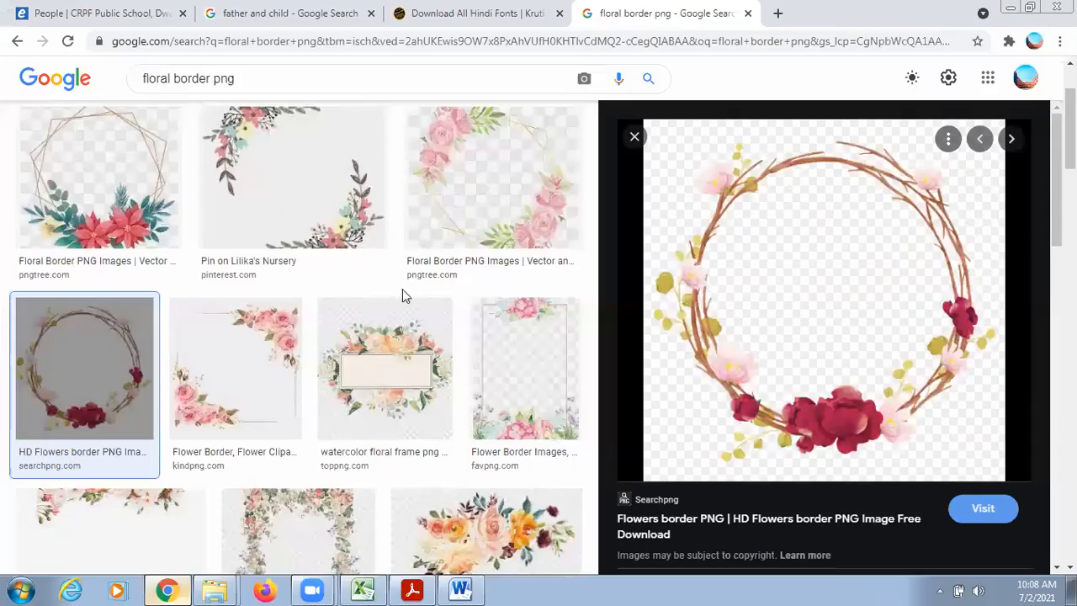
{"action": "left_click", "coordinate": [636, 138]}
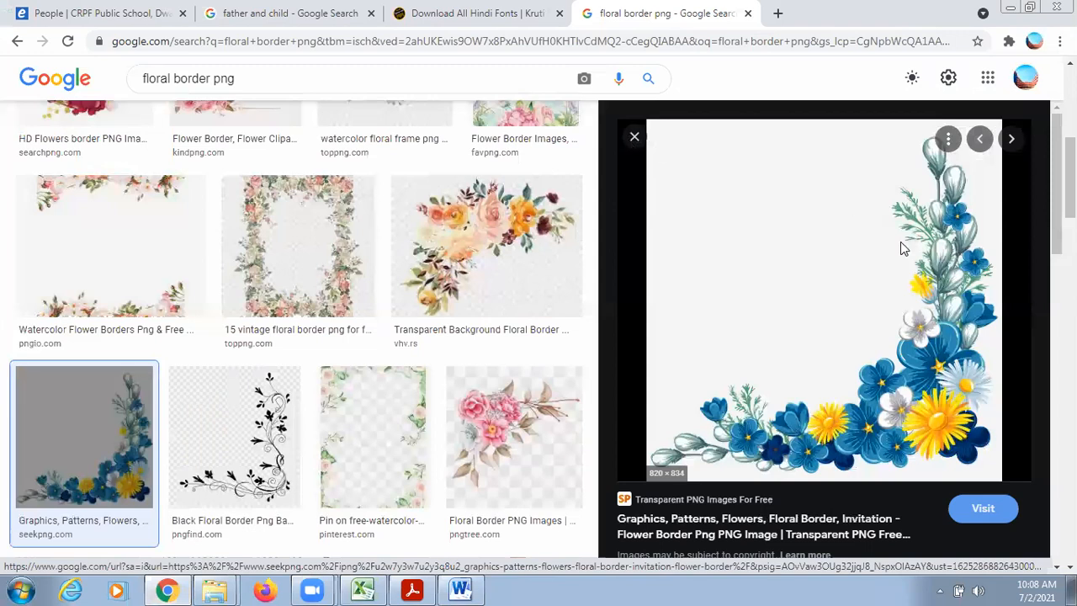
{"action": "left_click", "coordinate": [635, 137]}
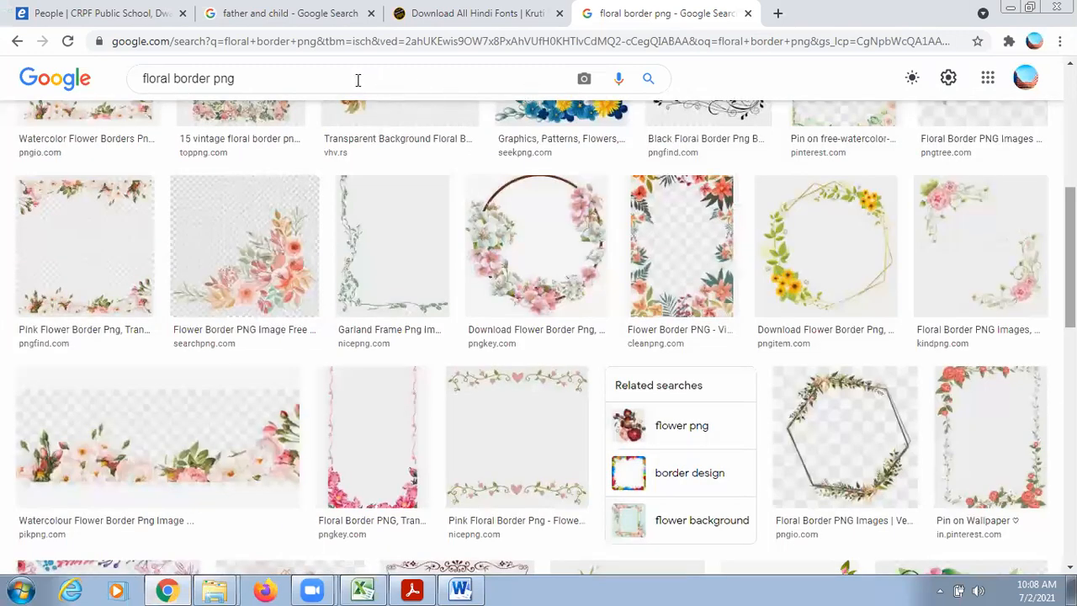
{"action": "scroll", "coordinate": [356, 76], "scroll_direction": "up", "scroll_amount": 5}
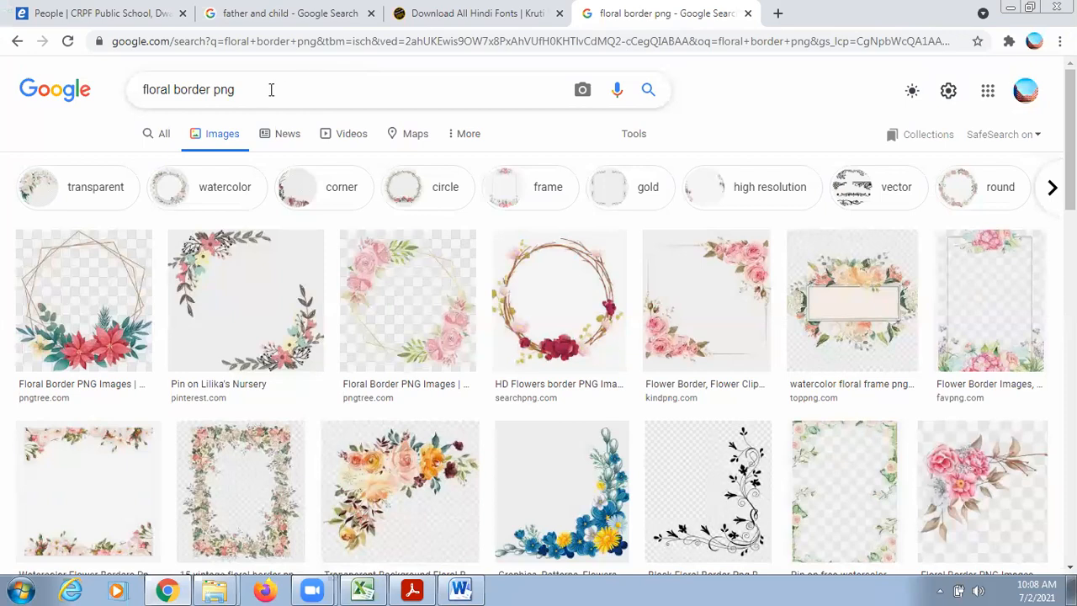
- Search Google Images for "father and child png"
{"action": "triple_click", "coordinate": [271, 89]}
{"action": "type", "text": "fat"}
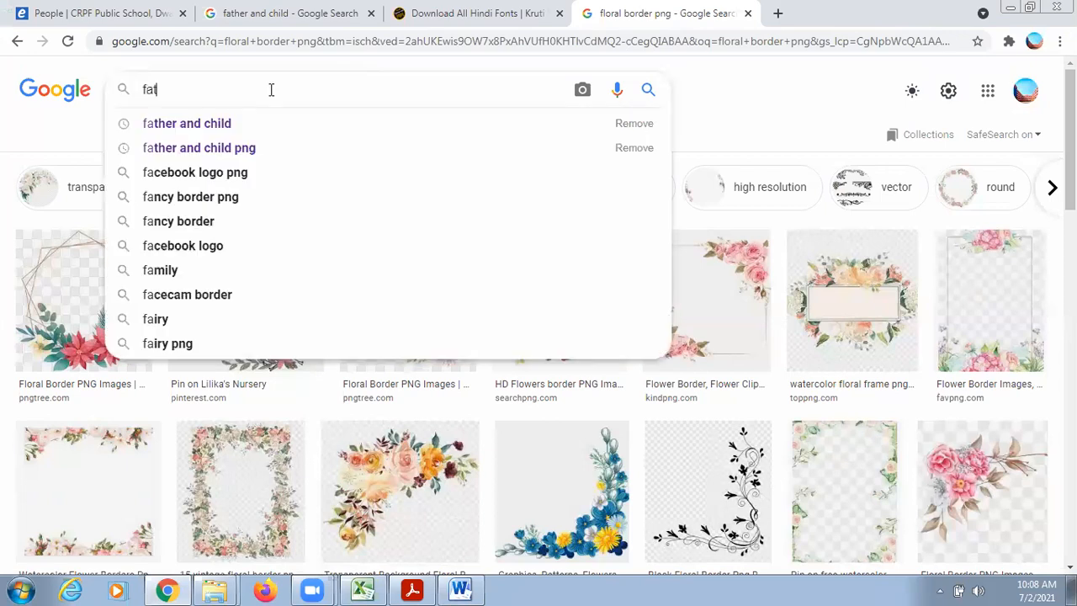
{"action": "type", "text": "her"}
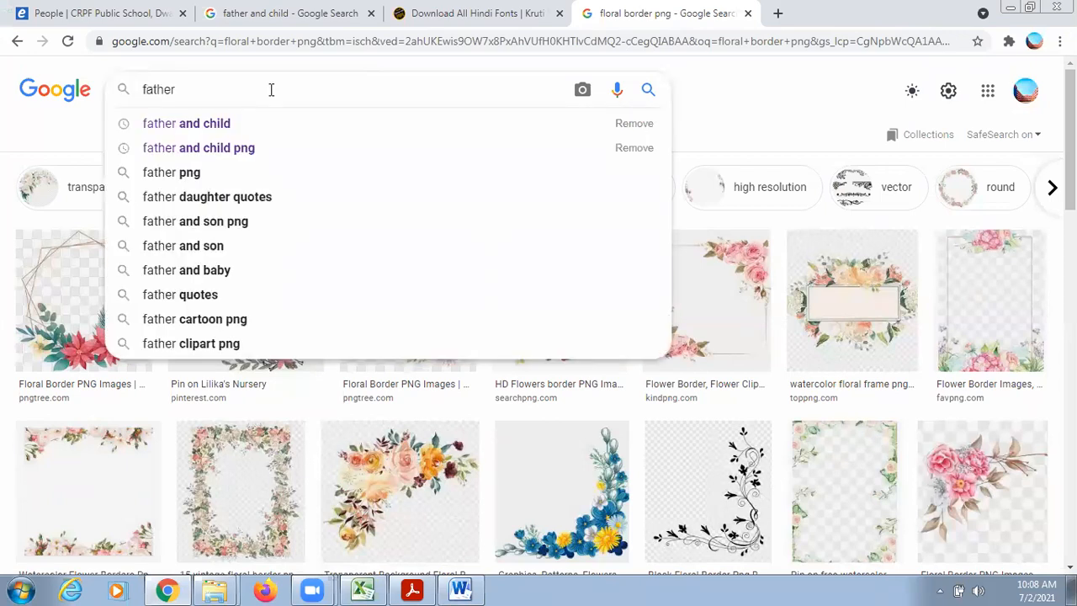
{"action": "type", "text": " and"}
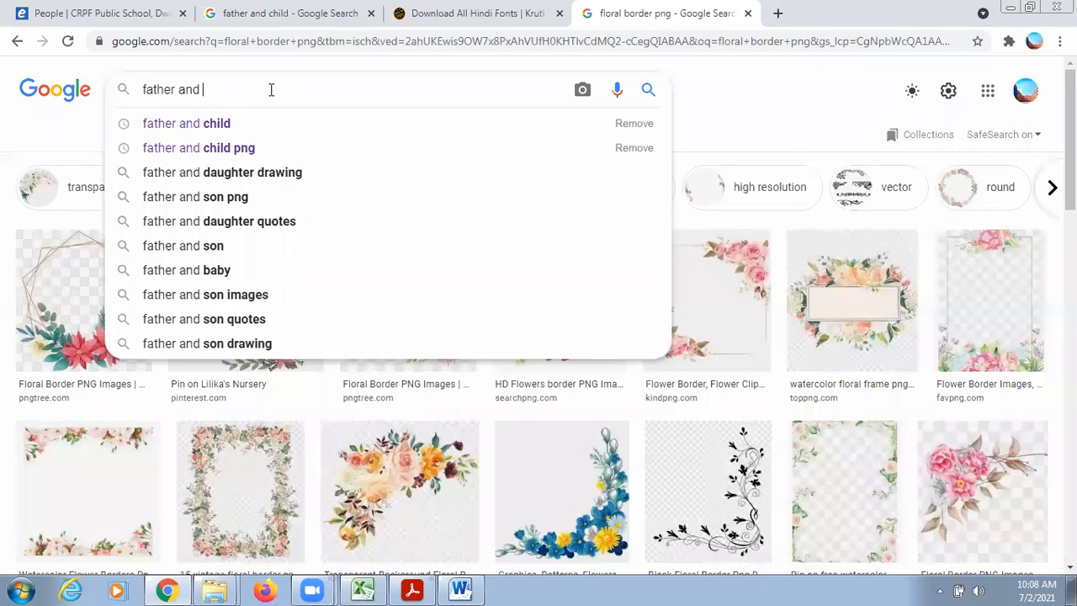
{"action": "key", "text": "Down"}
{"action": "key", "text": "Return"}
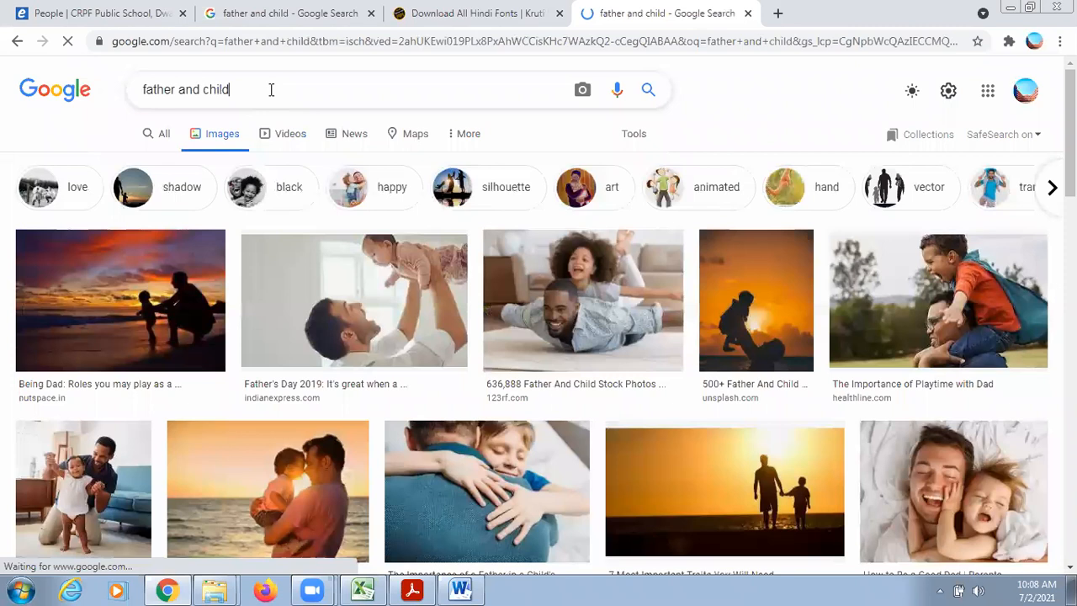
{"action": "type", "text": "png"}
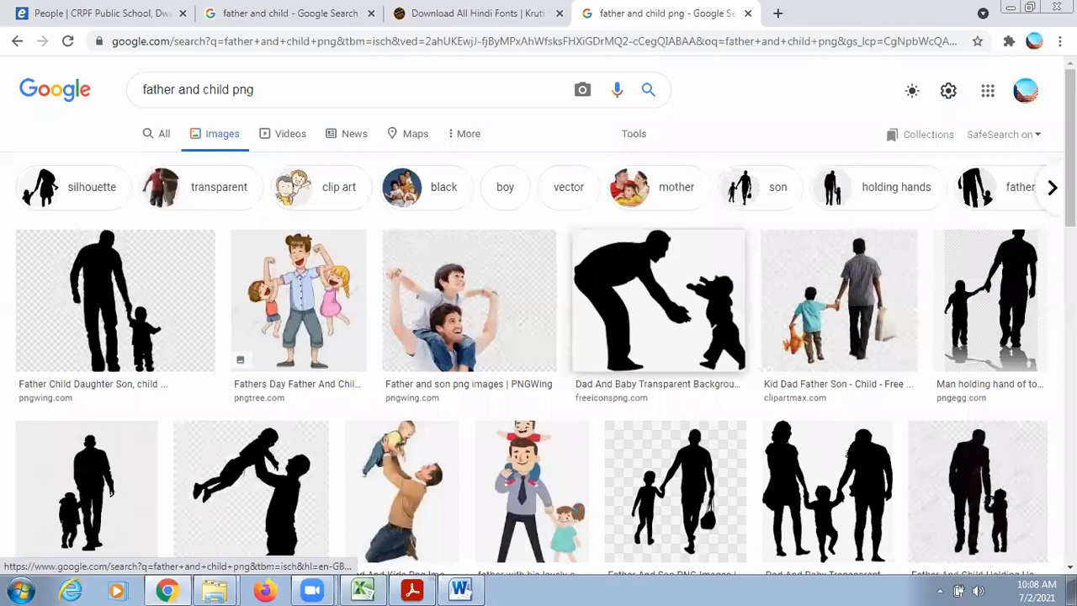
- Examine the father and child image results for a picture that suits the card
{"action": "scroll", "coordinate": [539, 337], "scroll_direction": "down", "scroll_amount": 1}
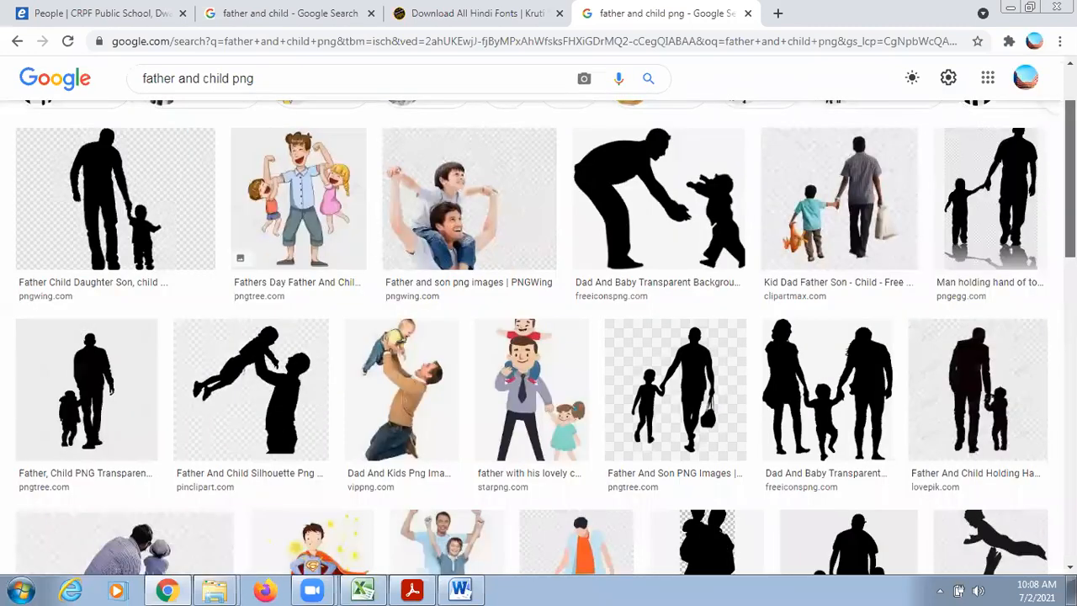
{"action": "scroll", "coordinate": [539, 336], "scroll_direction": "down", "scroll_amount": 1}
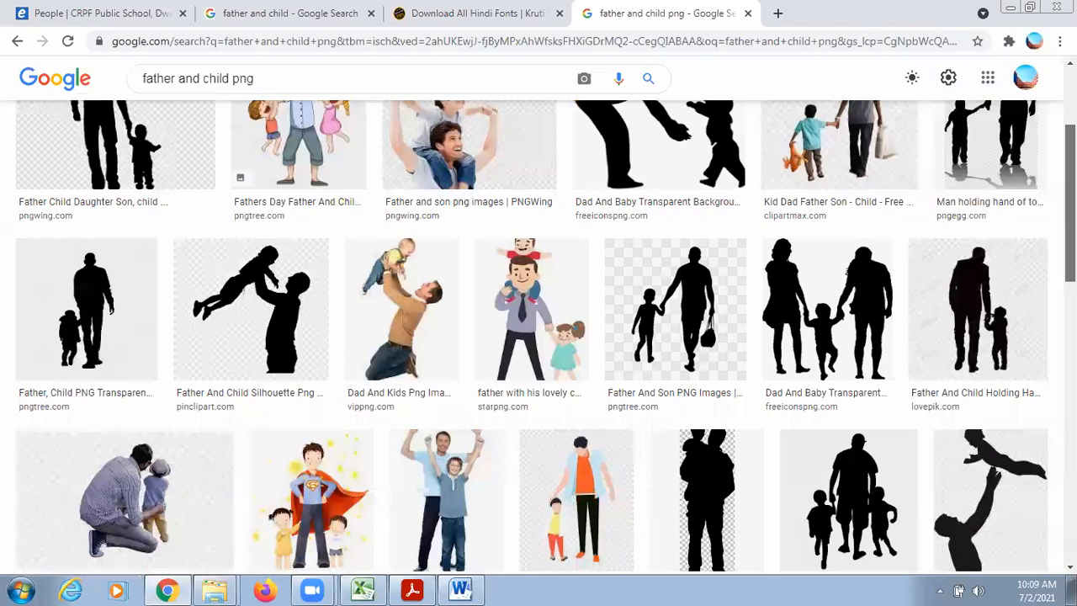
{"action": "scroll", "coordinate": [539, 336], "scroll_direction": "down", "scroll_amount": 1}
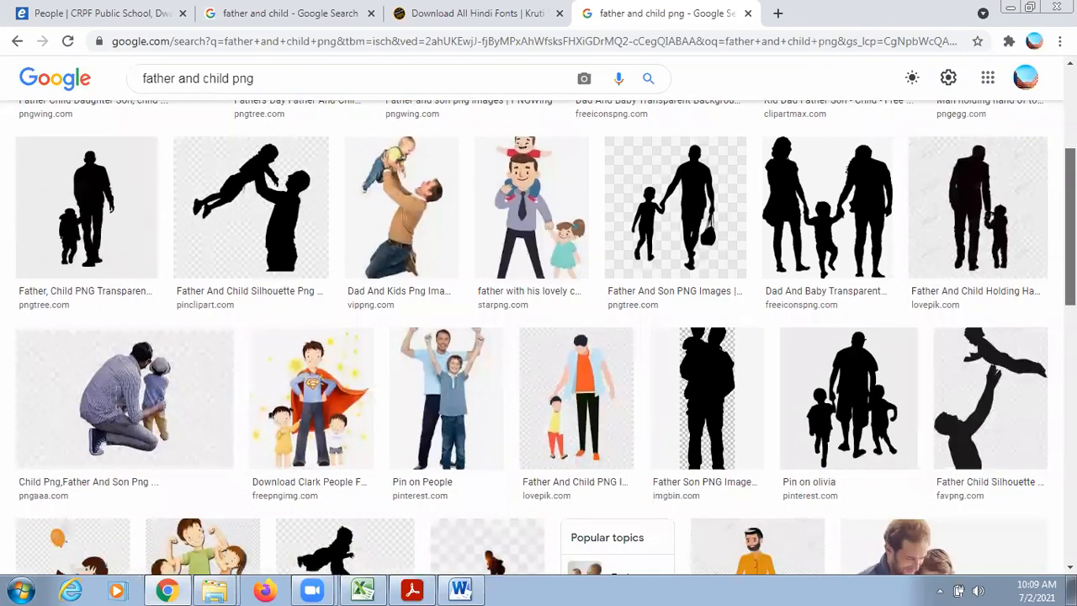
{"action": "scroll", "coordinate": [538, 336], "scroll_direction": "down", "scroll_amount": 1}
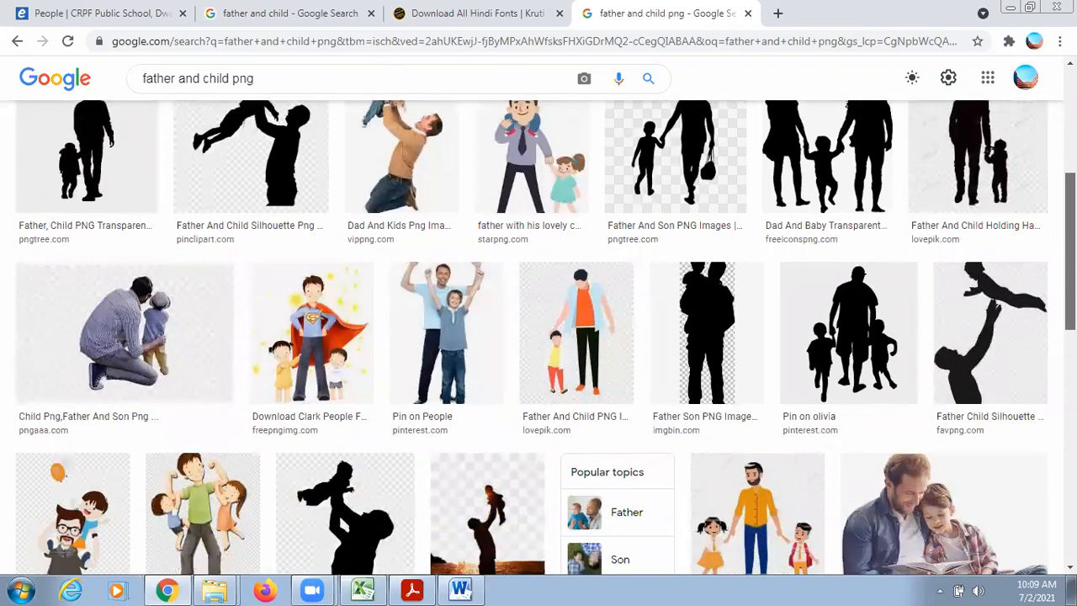
{"action": "scroll", "coordinate": [539, 336], "scroll_direction": "down", "scroll_amount": 1}
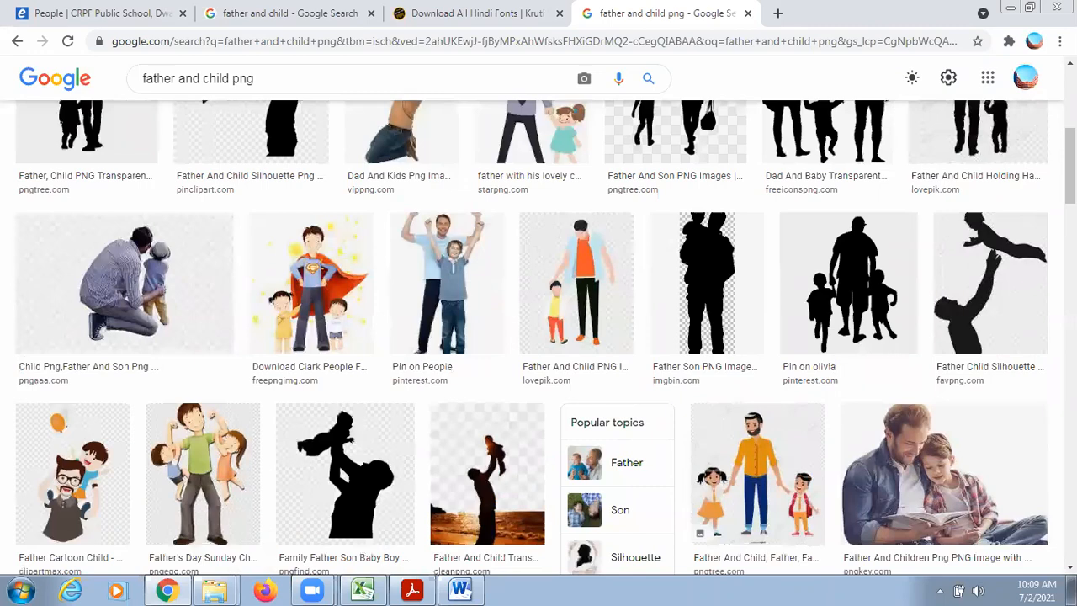
{"action": "scroll", "coordinate": [539, 337], "scroll_direction": "down", "scroll_amount": 5}
{"action": "scroll", "coordinate": [538, 336], "scroll_direction": "up", "scroll_amount": 3}
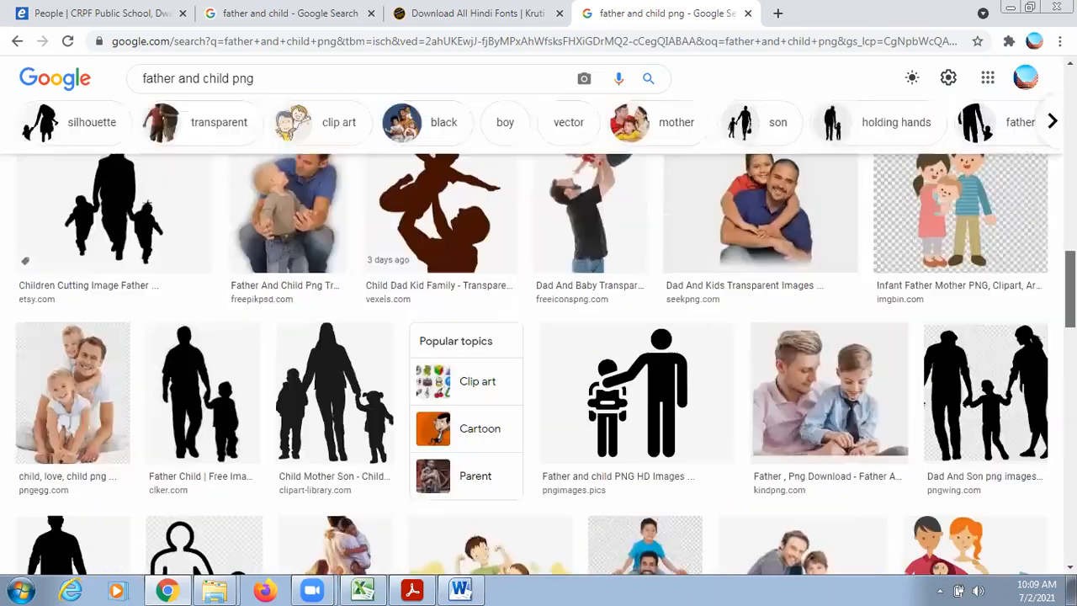
{"action": "scroll", "coordinate": [539, 337], "scroll_direction": "up", "scroll_amount": 2}
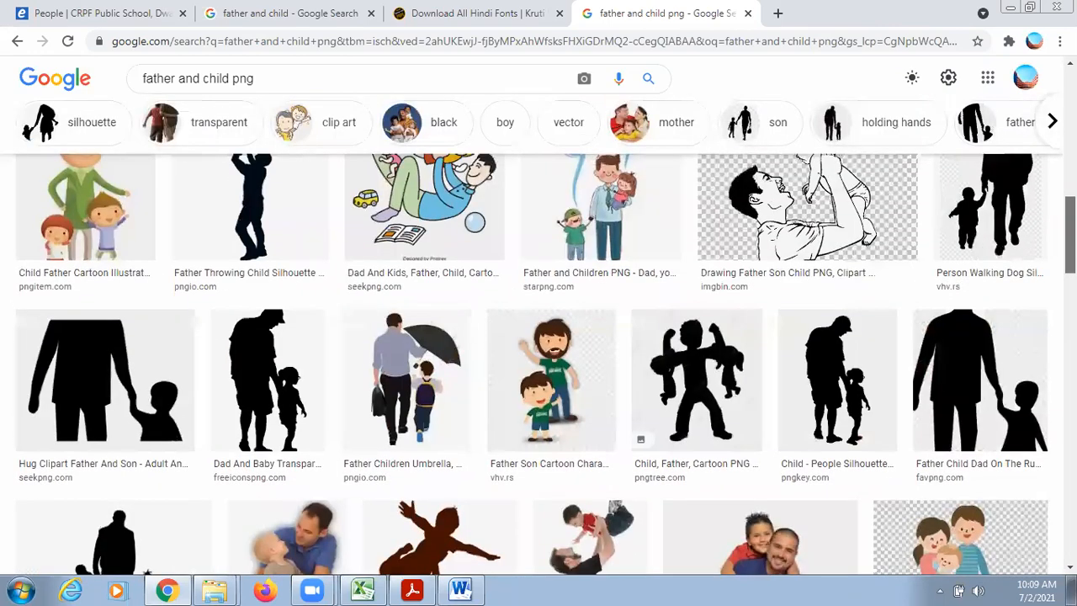
{"action": "scroll", "coordinate": [539, 337], "scroll_direction": "up", "scroll_amount": 3}
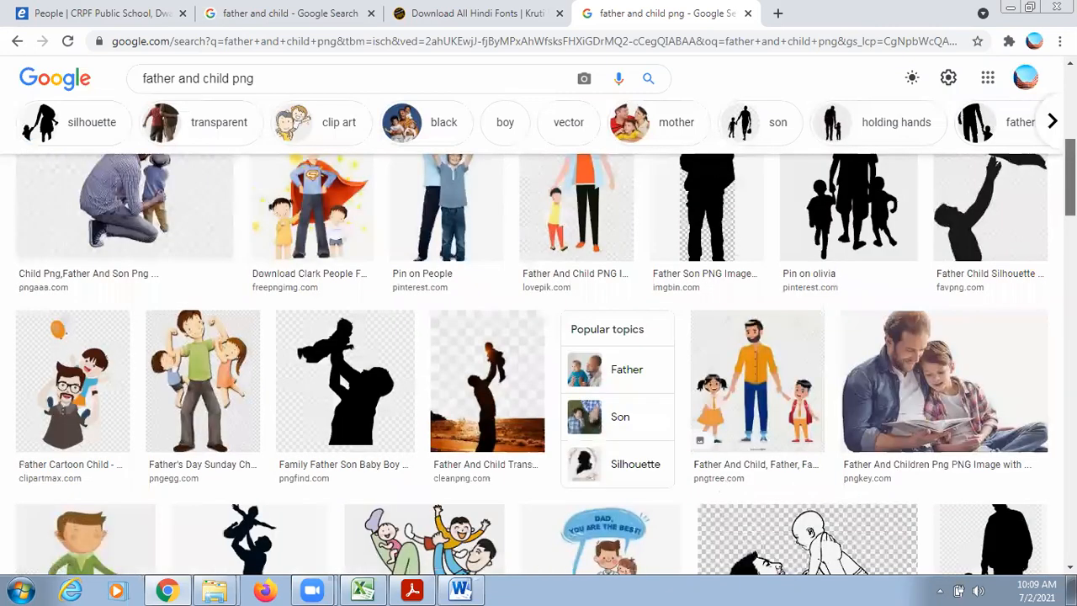
{"action": "scroll", "coordinate": [539, 336], "scroll_direction": "up", "scroll_amount": 1}
{"action": "scroll", "coordinate": [539, 337], "scroll_direction": "up", "scroll_amount": 2}
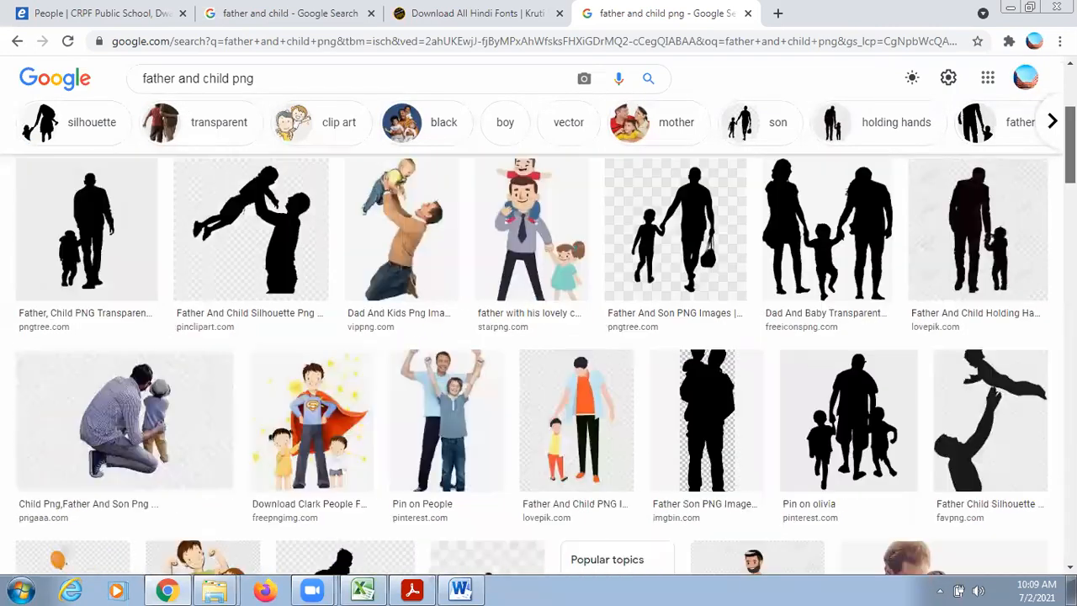
{"action": "scroll", "coordinate": [539, 337], "scroll_direction": "up", "scroll_amount": 2}
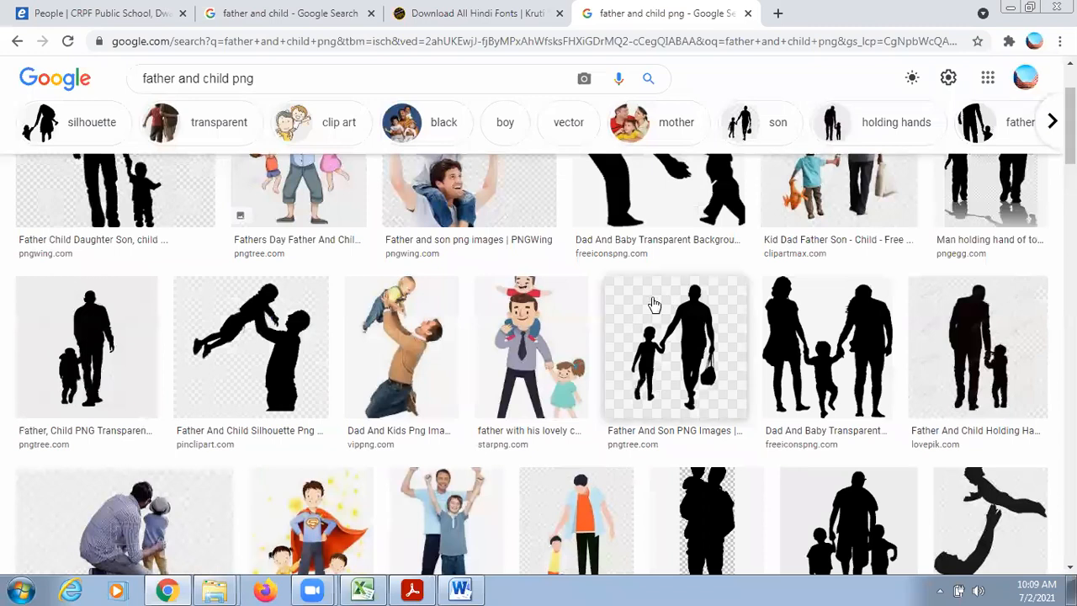
- Preview the father lifting a baby, and copy the FreeIconsPNG "Dad And Baby" silhouette image instead
{"action": "left_click", "coordinate": [395, 354]}
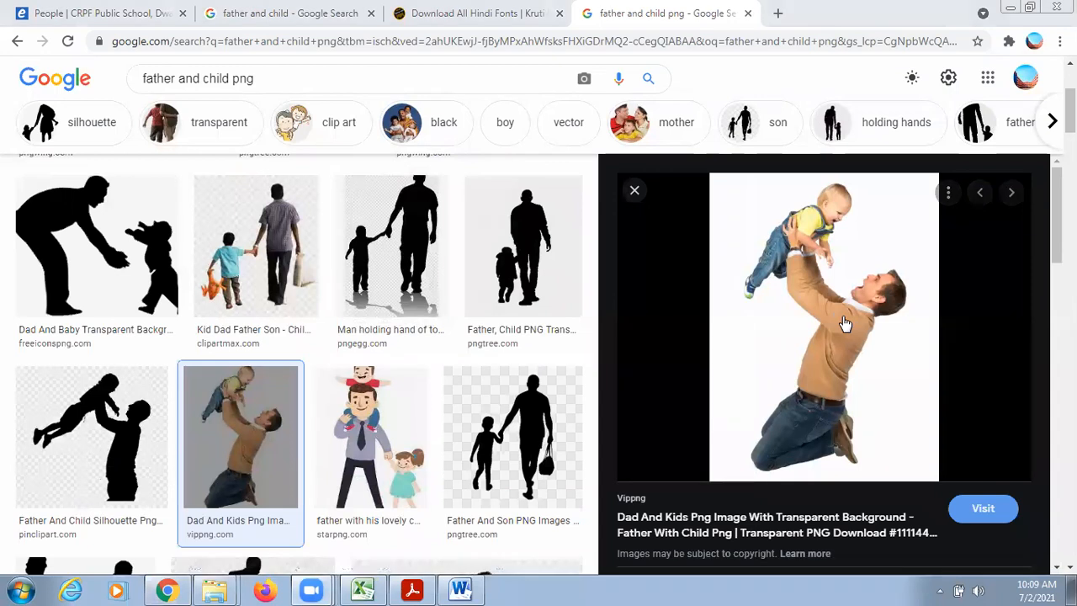
{"action": "left_click", "coordinate": [634, 193]}
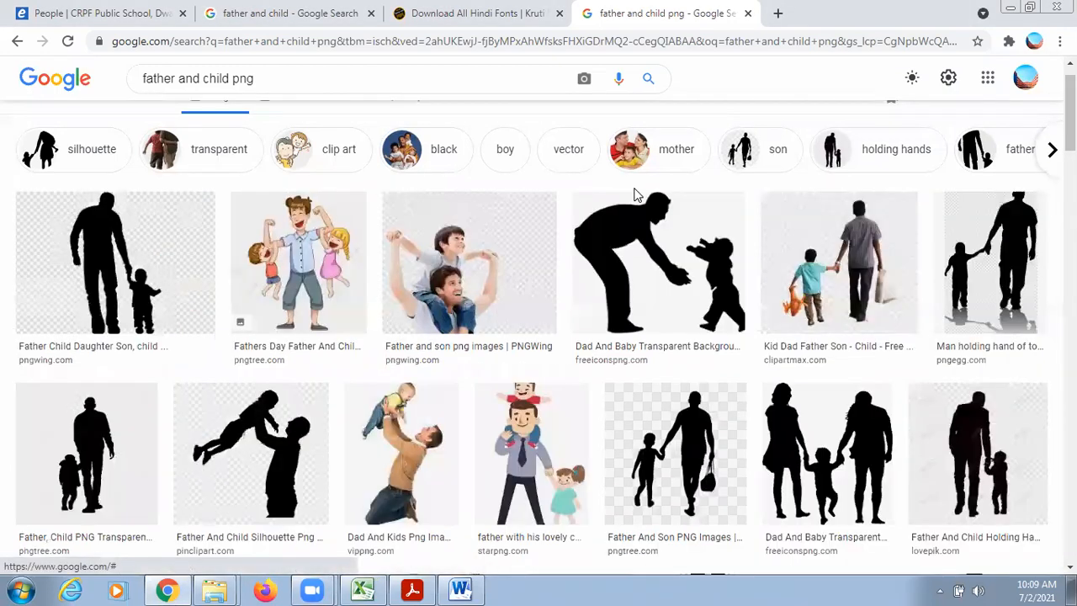
{"action": "left_click", "coordinate": [683, 252]}
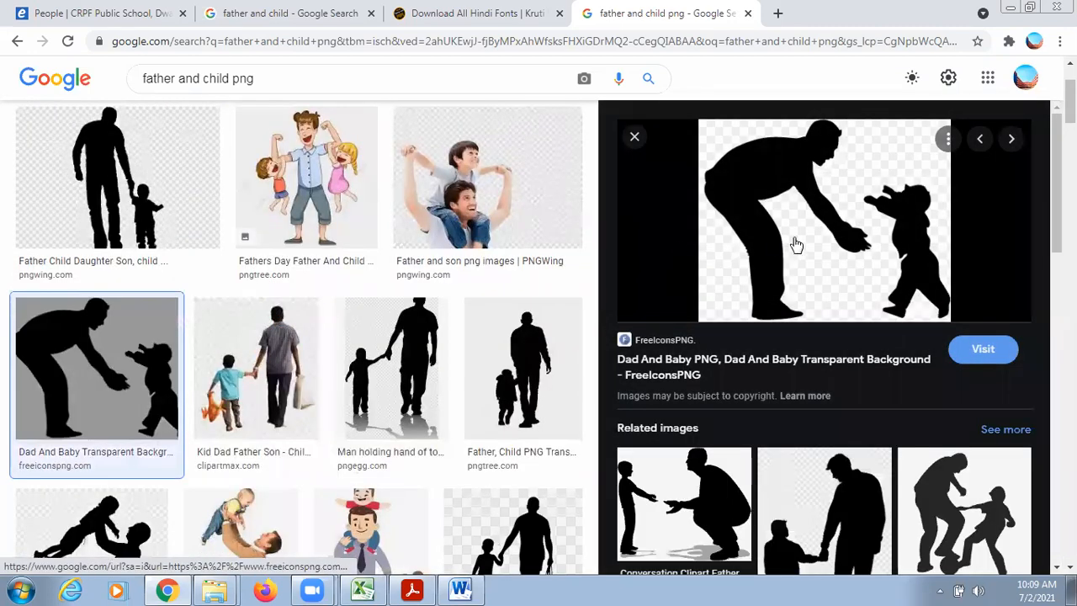
{"action": "right_click", "coordinate": [758, 177]}
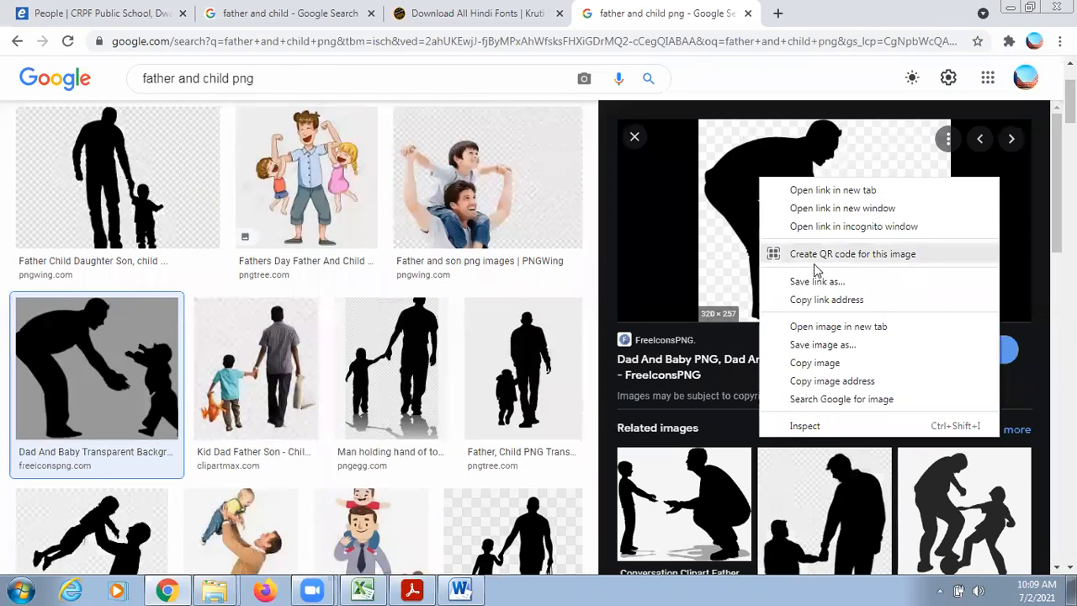
{"action": "left_click", "coordinate": [808, 363]}
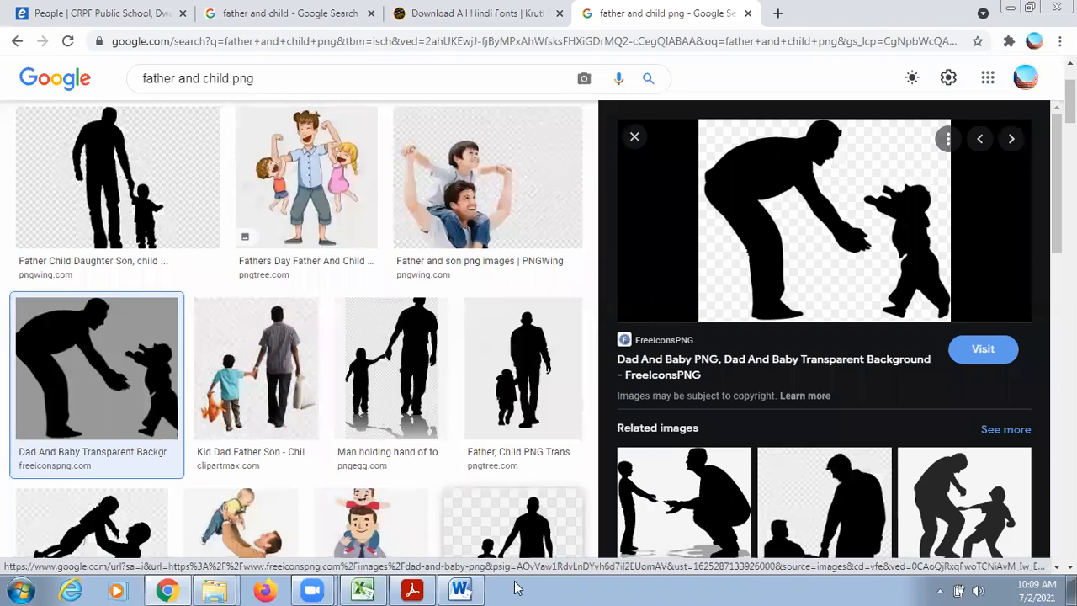
- Paste the copied silhouette into the Word document and set its text wrapping to Behind Text
{"action": "left_click", "coordinate": [462, 590]}
{"action": "key", "text": "ctrl+v"}
{"action": "left_click", "coordinate": [427, 280]}
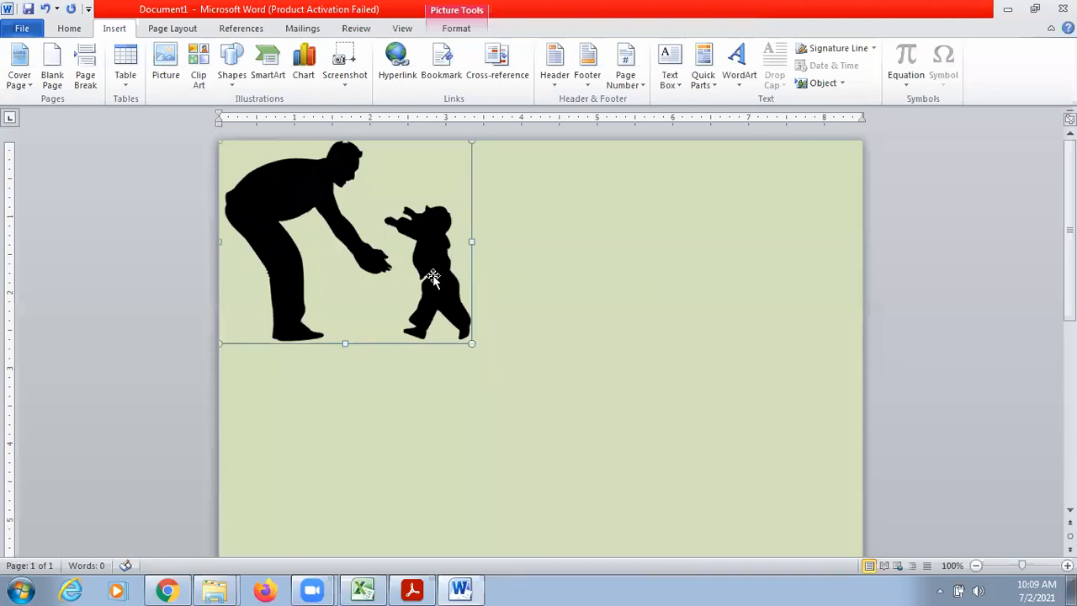
{"action": "right_click", "coordinate": [437, 283]}
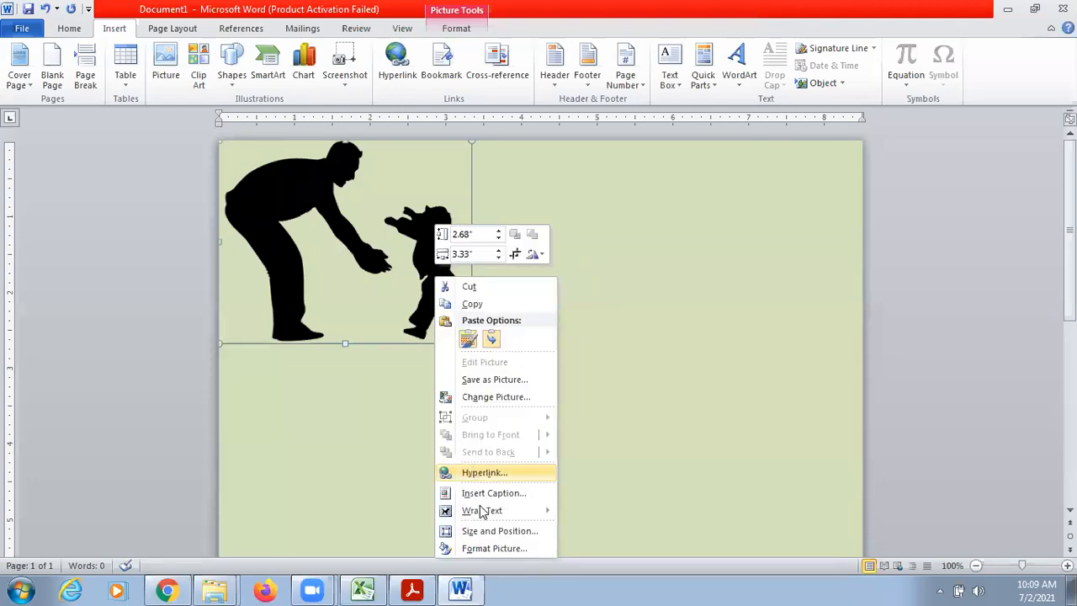
{"action": "mouse_move", "coordinate": [482, 513]}
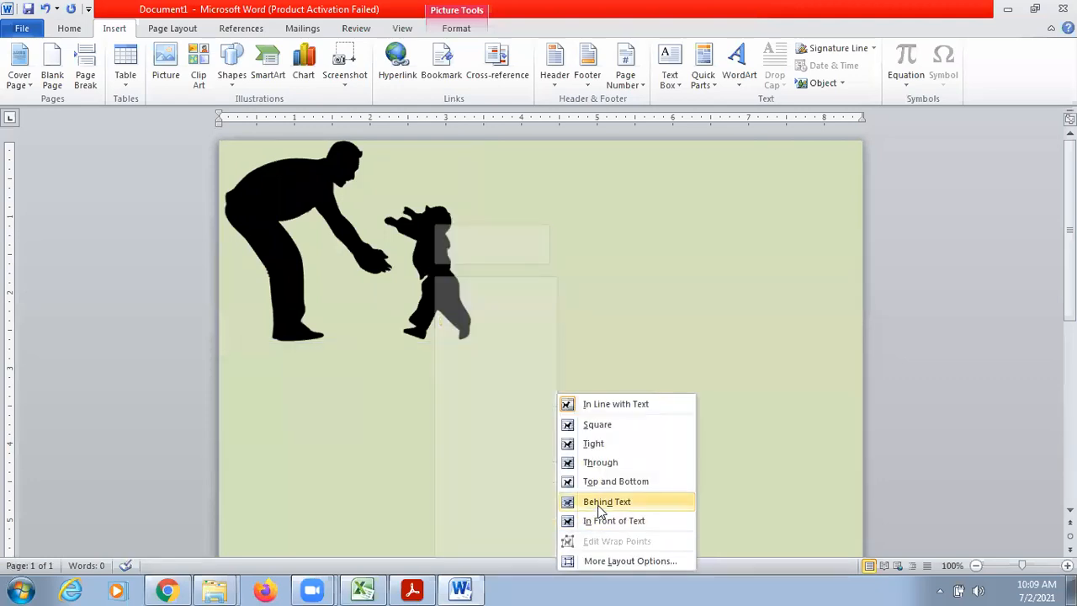
{"action": "left_click", "coordinate": [601, 502]}
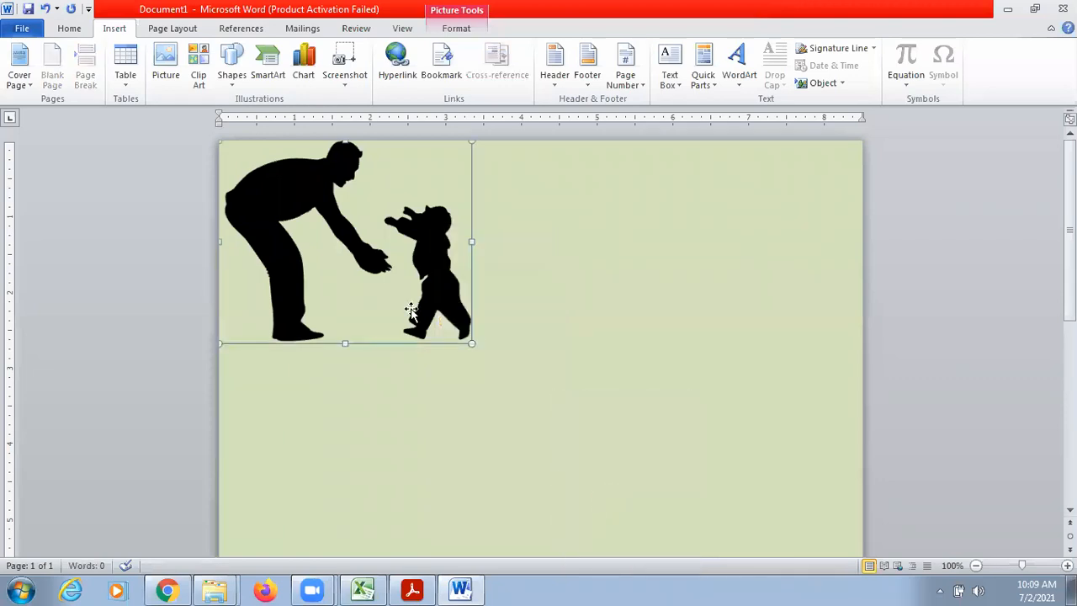
- Move the father and child silhouette to the horizontal centre of the page, about halfway down
{"action": "left_click_drag", "start_coordinate": [420, 268], "coordinate": [644, 445]}
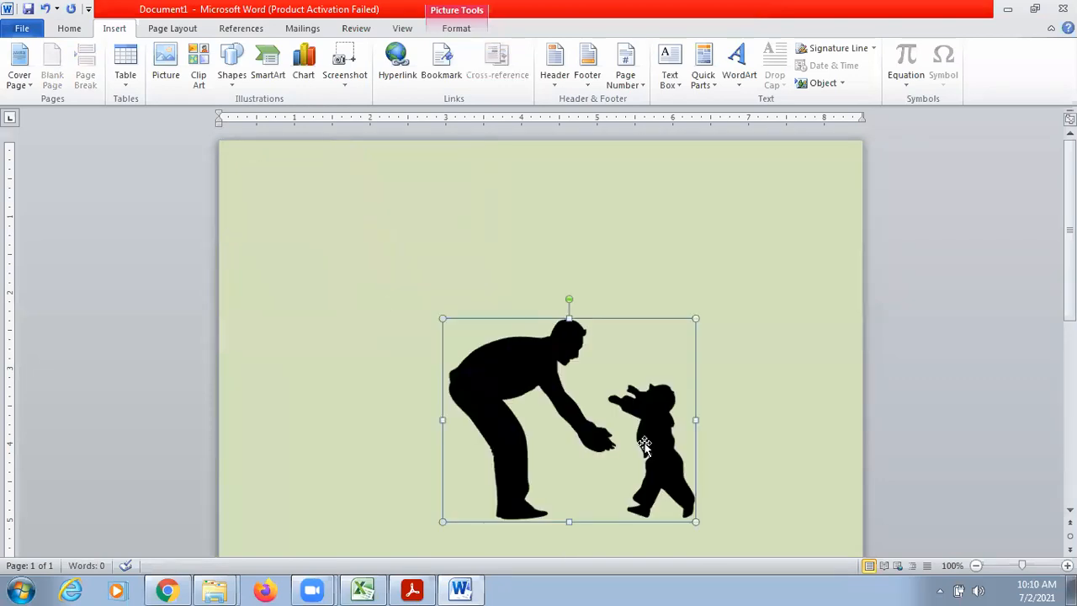
{"action": "scroll", "coordinate": [664, 250], "scroll_direction": "down", "scroll_amount": 5}
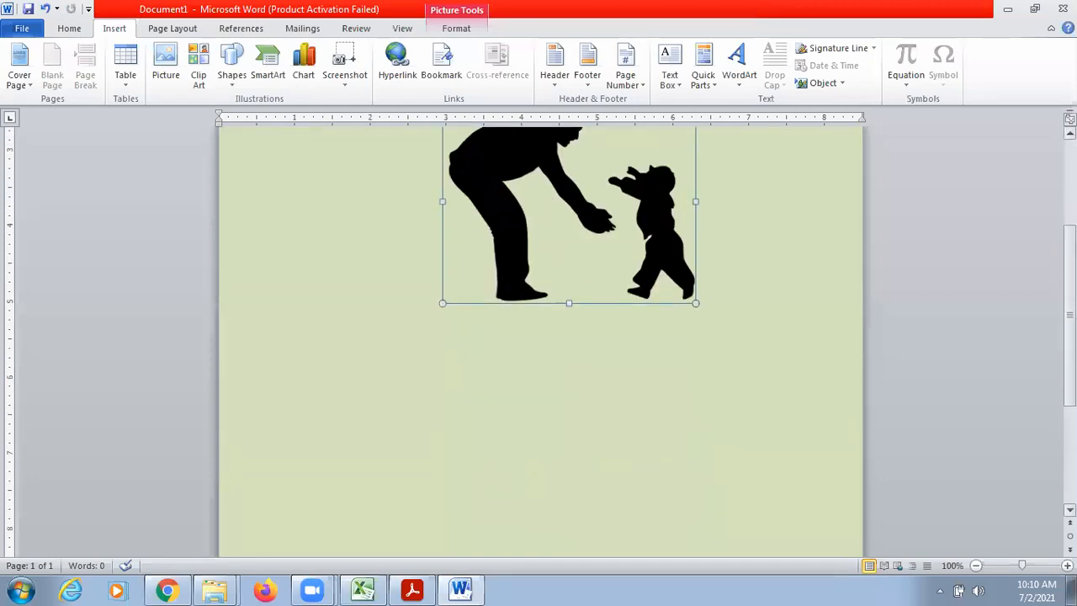
{"action": "left_click_drag", "start_coordinate": [597, 221], "coordinate": [571, 348]}
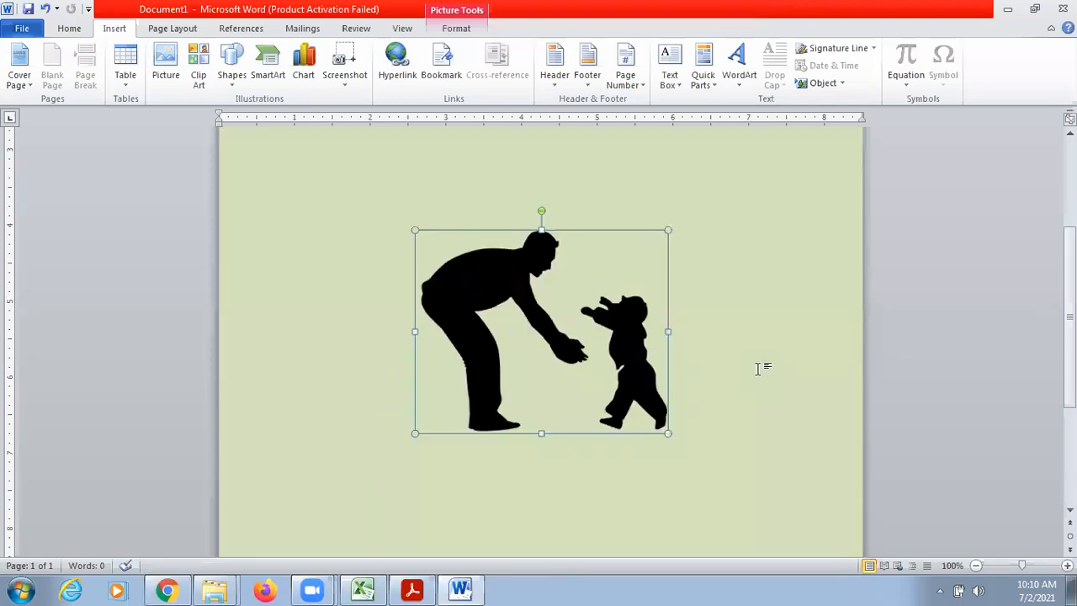
{"action": "mouse_move", "coordinate": [1071, 326]}
{"action": "left_mouse_down"}
{"action": "mouse_move", "coordinate": [1072, 417]}
{"action": "mouse_move", "coordinate": [1071, 239]}
{"action": "mouse_move", "coordinate": [1072, 328]}
{"action": "left_mouse_up"}
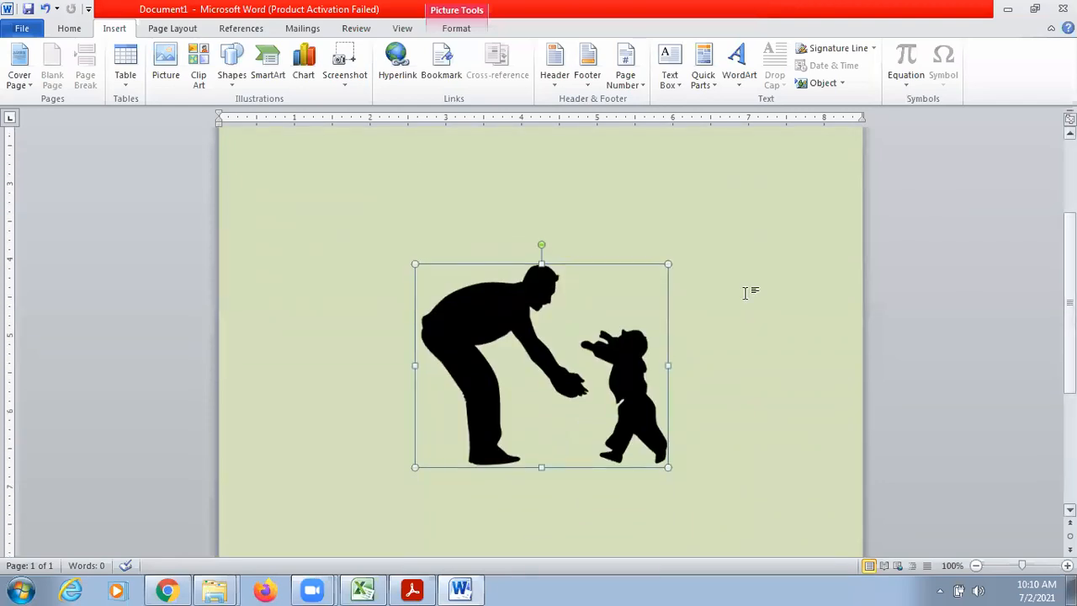
- Stretch the father and child silhouette upward to make it taller, and delete it from the page
{"action": "left_click_drag", "start_coordinate": [541, 265], "coordinate": [541, 193]}
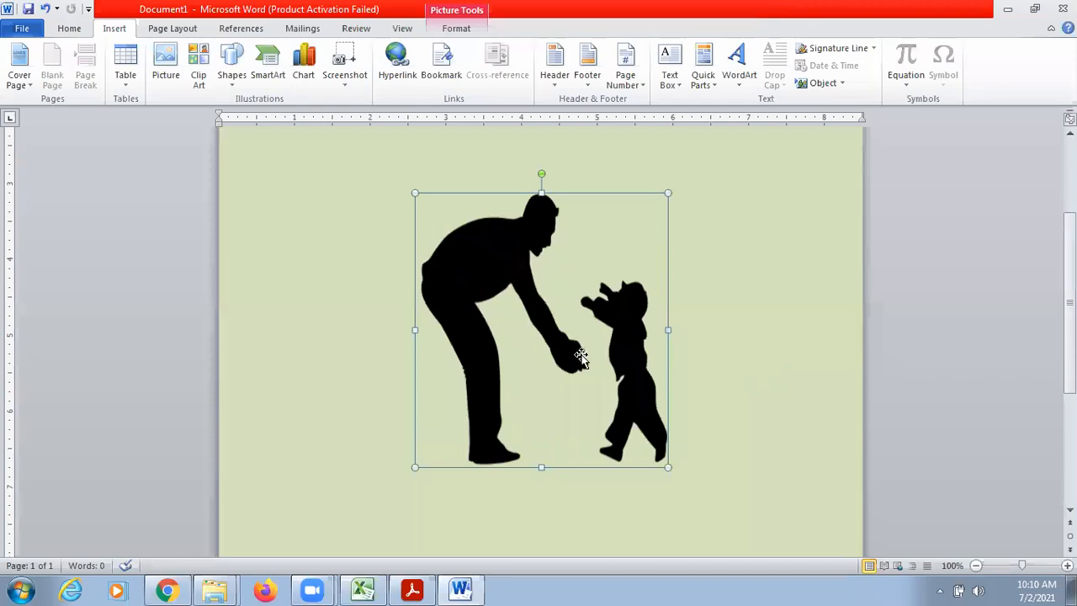
{"action": "key", "text": "Delete"}
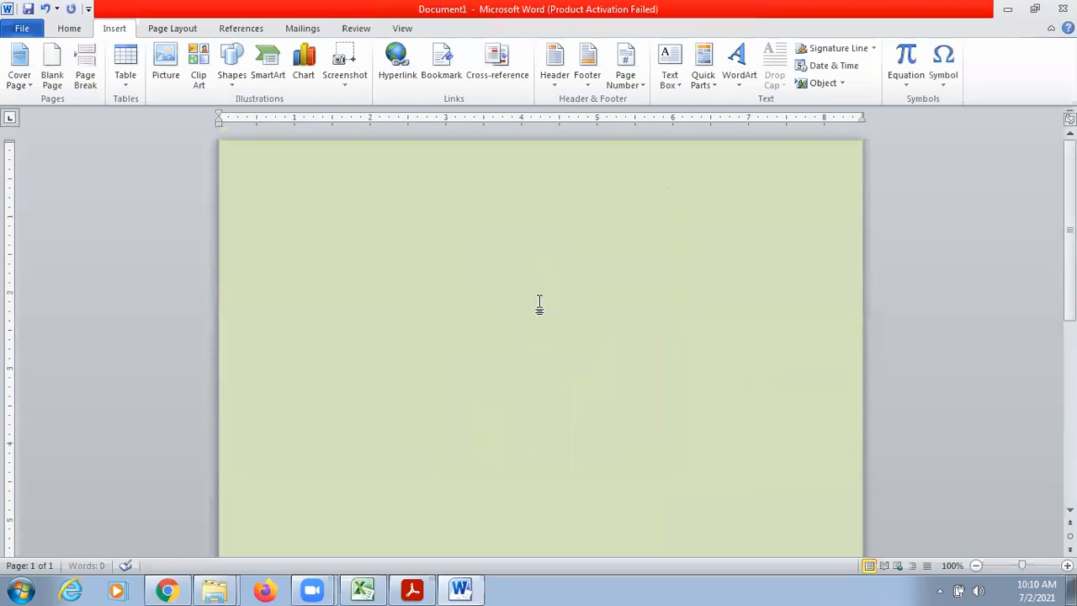
- Switch to Chrome, replace the silhouette preview with the Vippng "Dad And Kids" image of a father lifting a baby, and copy it
{"action": "left_click", "coordinate": [167, 591]}
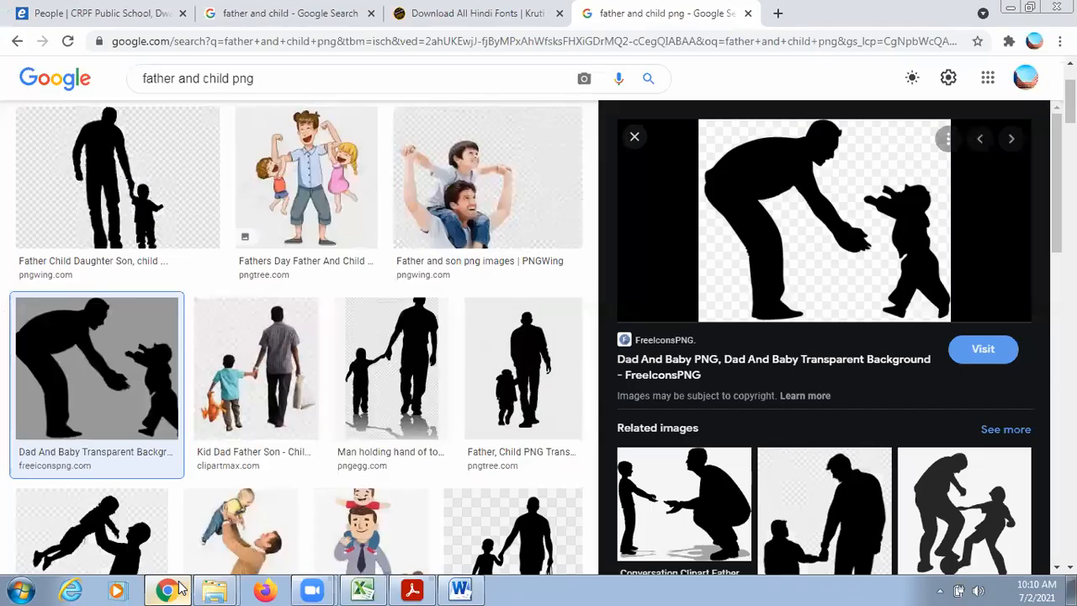
{"action": "left_click", "coordinate": [635, 139]}
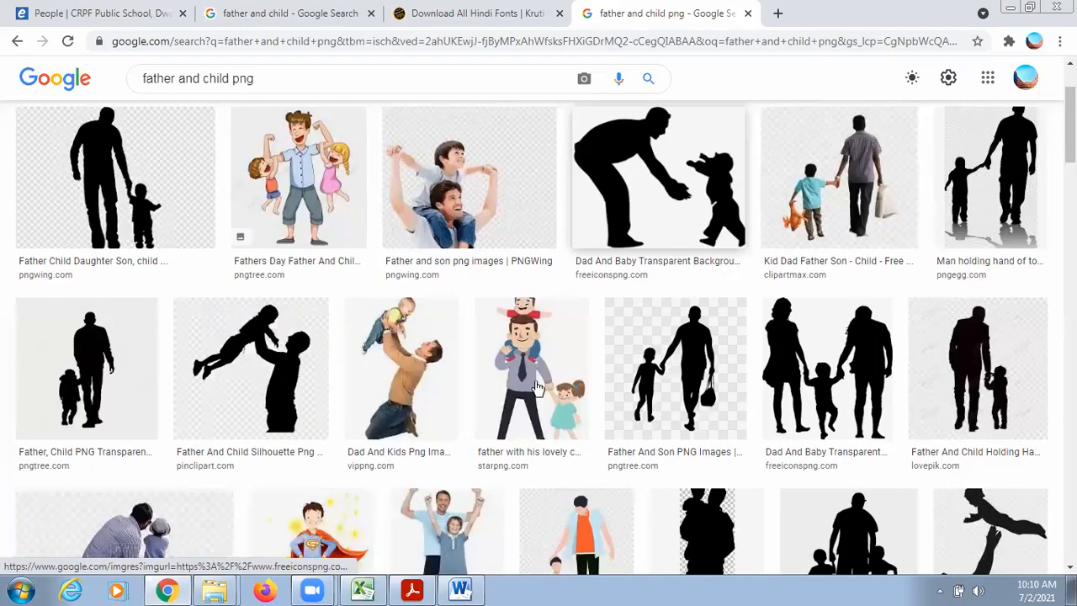
{"action": "left_click", "coordinate": [421, 377]}
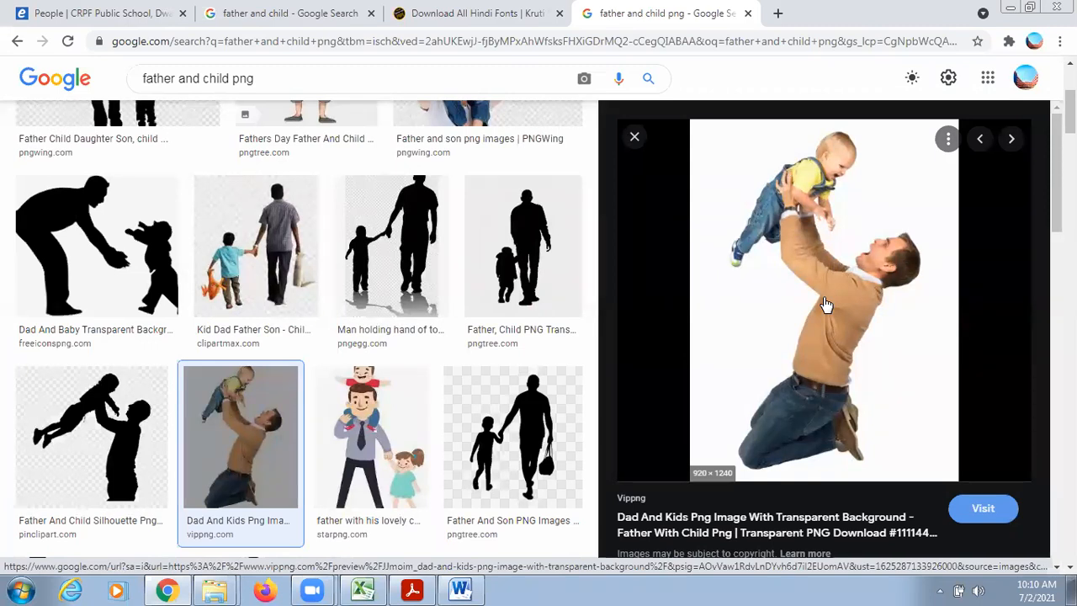
{"action": "right_click", "coordinate": [792, 205]}
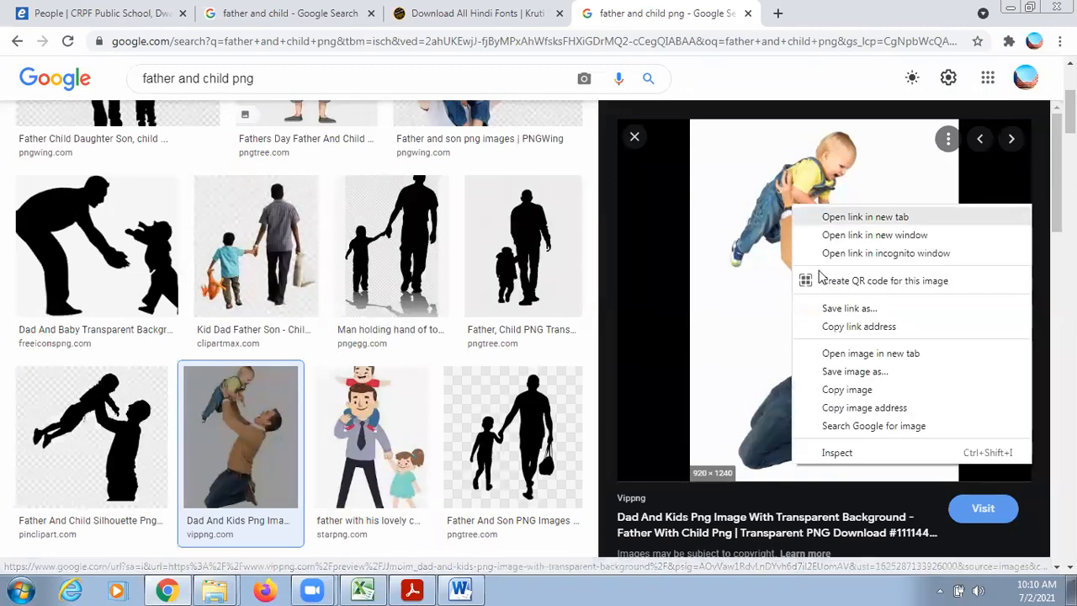
{"action": "left_click", "coordinate": [835, 389]}
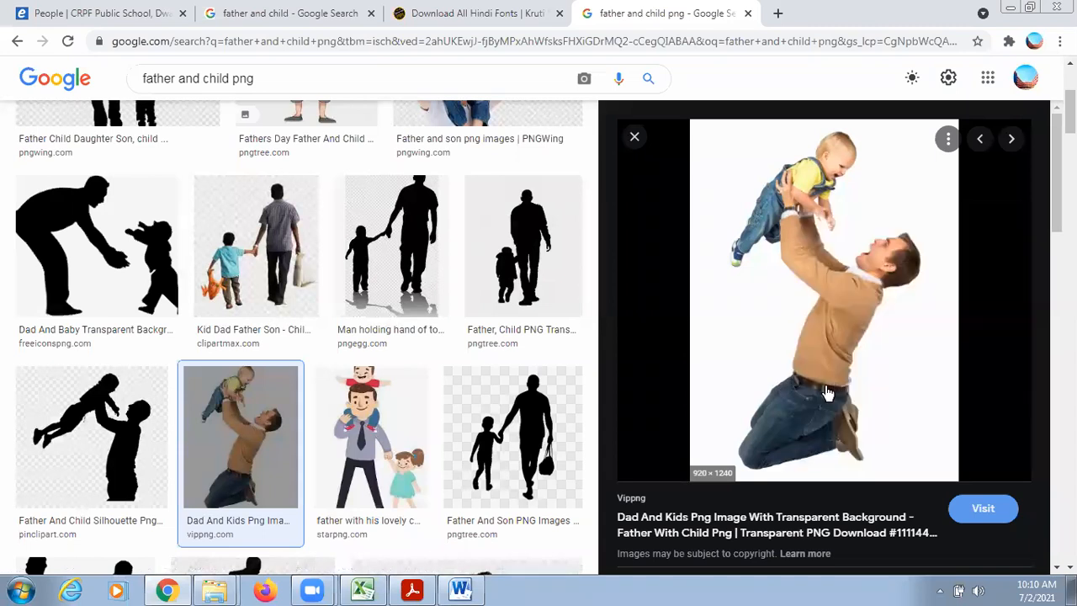
- Try to paste the copied father and baby picture into the Word document with Keep Source Formatting
{"action": "left_click", "coordinate": [461, 589]}
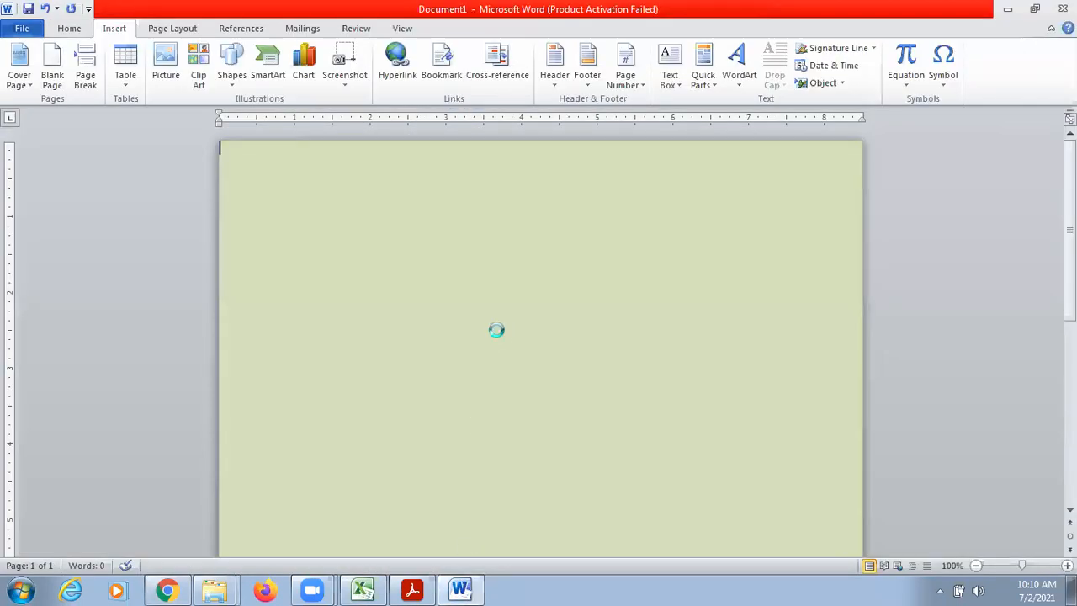
{"action": "key", "text": "ctrl+v"}
{"action": "left_click", "coordinate": [286, 178]}
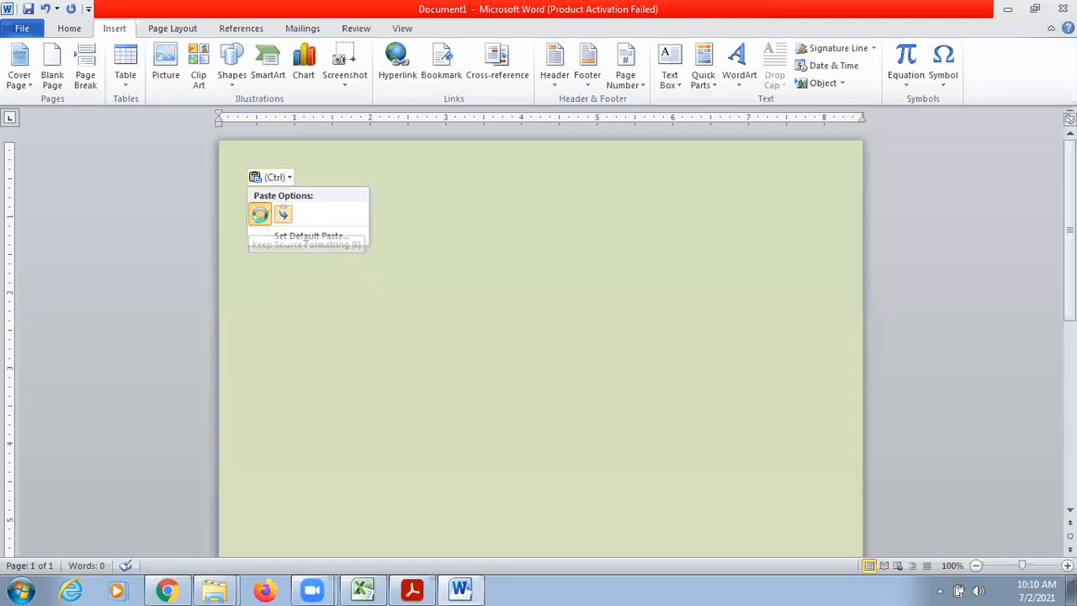
{"action": "left_click", "coordinate": [261, 215]}
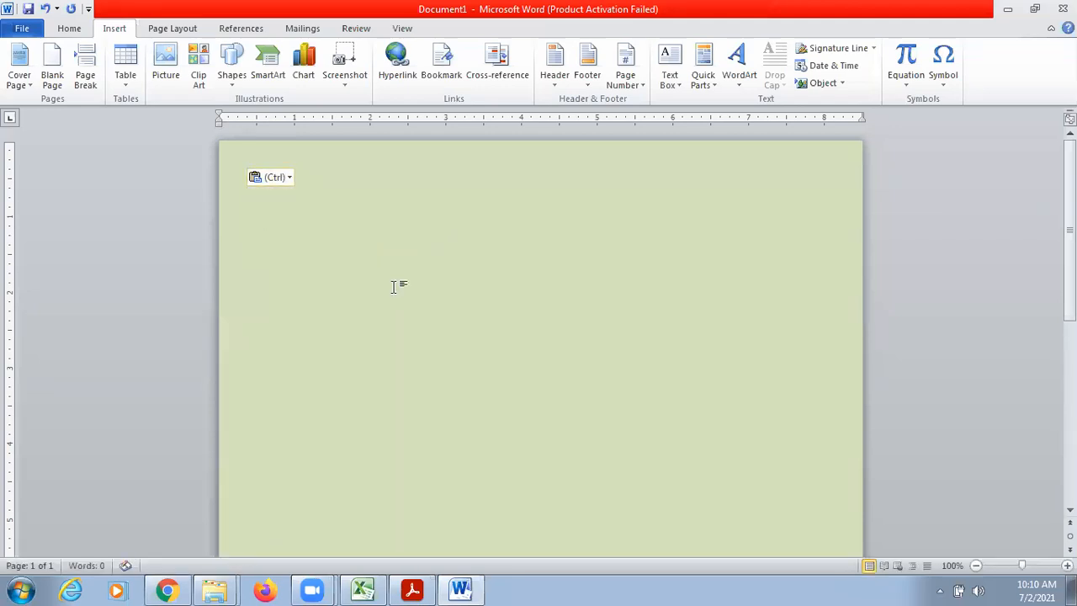
- Return to Chrome and save the previewed father and baby image to the Desktop as a PNG under its suggested file name
{"action": "left_click", "coordinate": [166, 590]}
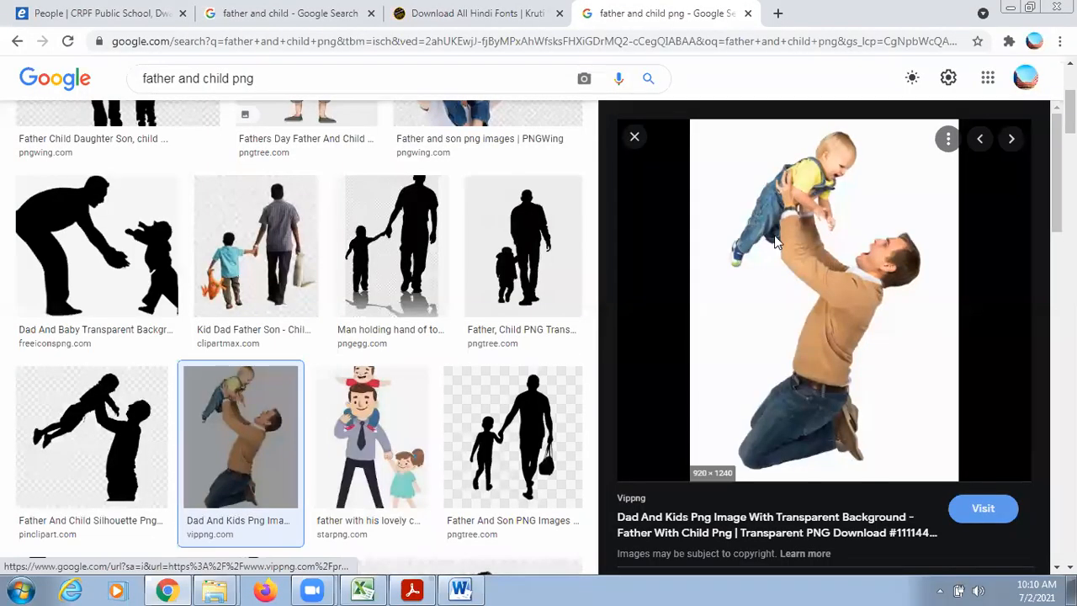
{"action": "right_click", "coordinate": [811, 304]}
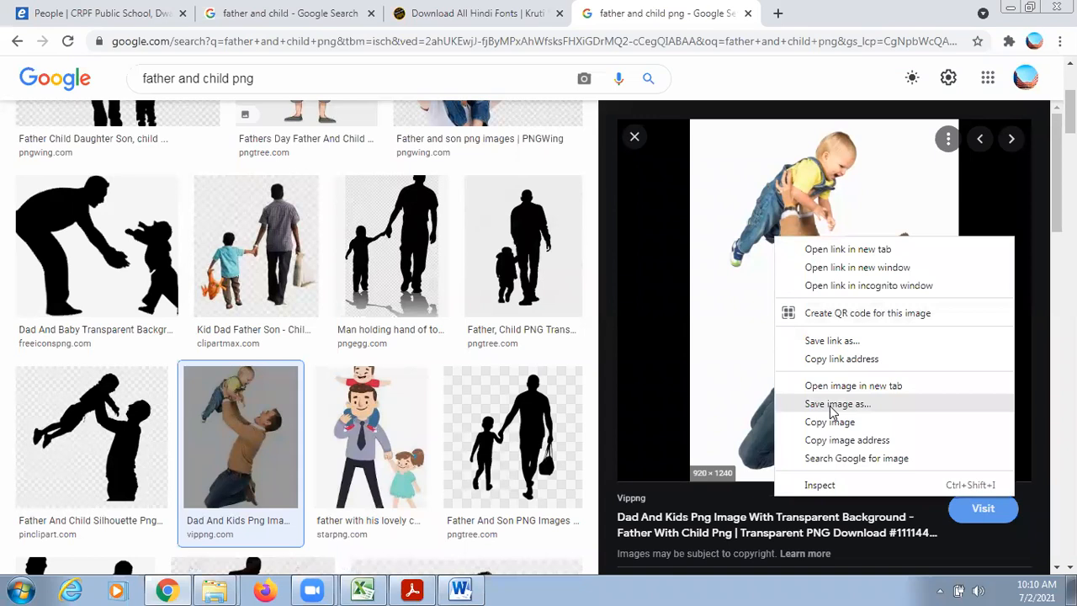
{"action": "left_click", "coordinate": [832, 404]}
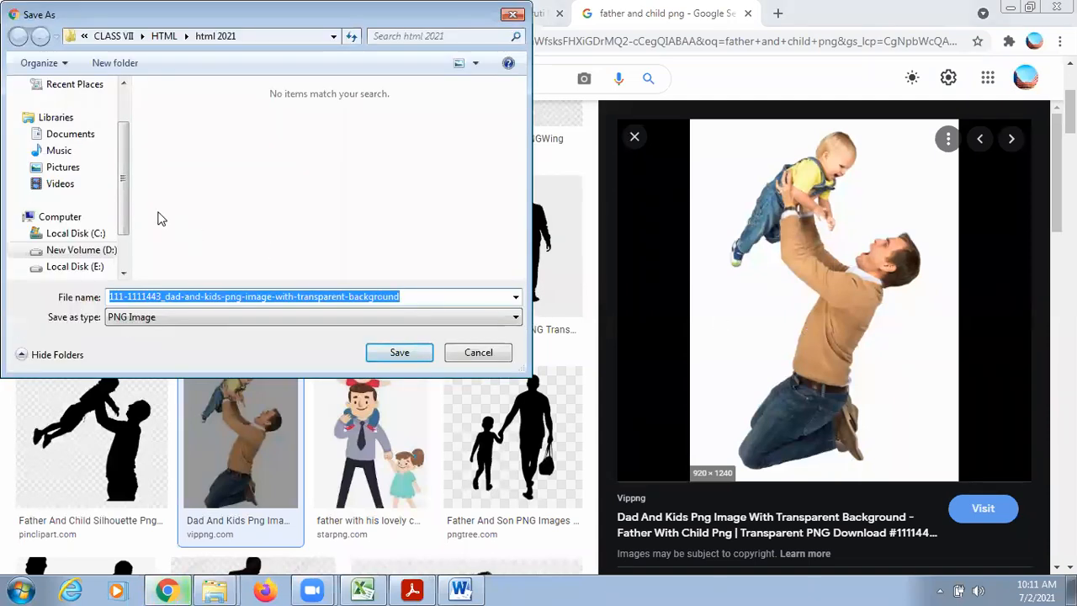
{"action": "scroll", "coordinate": [120, 165], "scroll_direction": "up", "scroll_amount": 1}
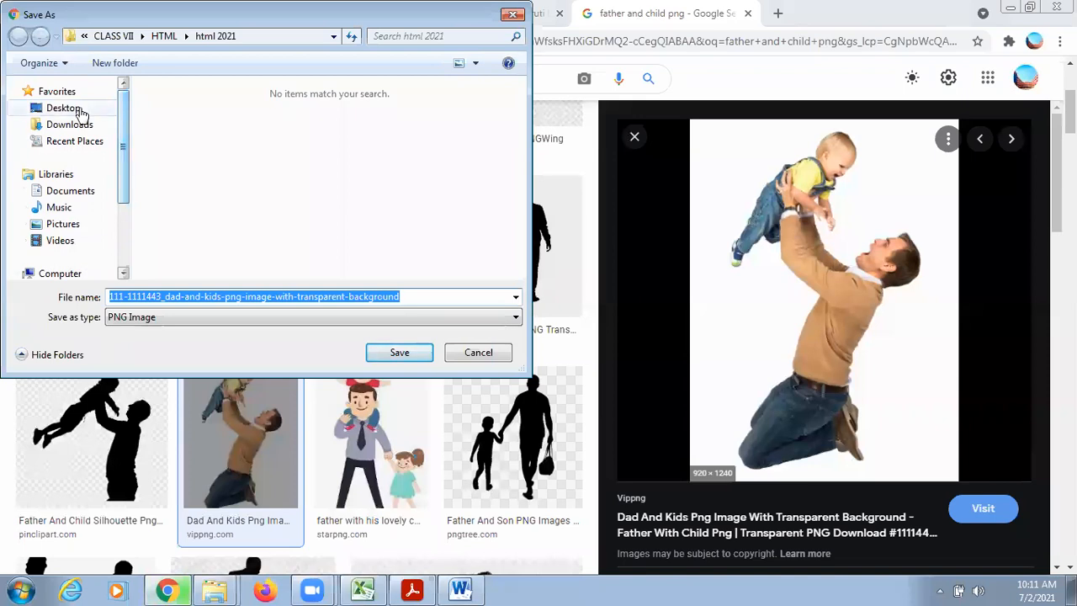
{"action": "left_click", "coordinate": [48, 107]}
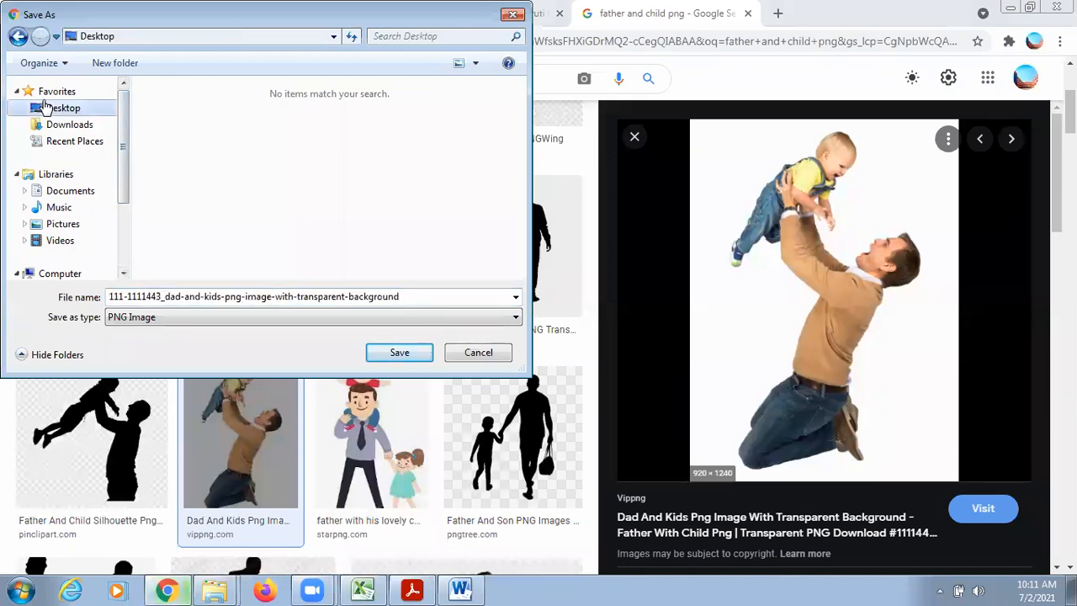
{"action": "left_click", "coordinate": [399, 353]}
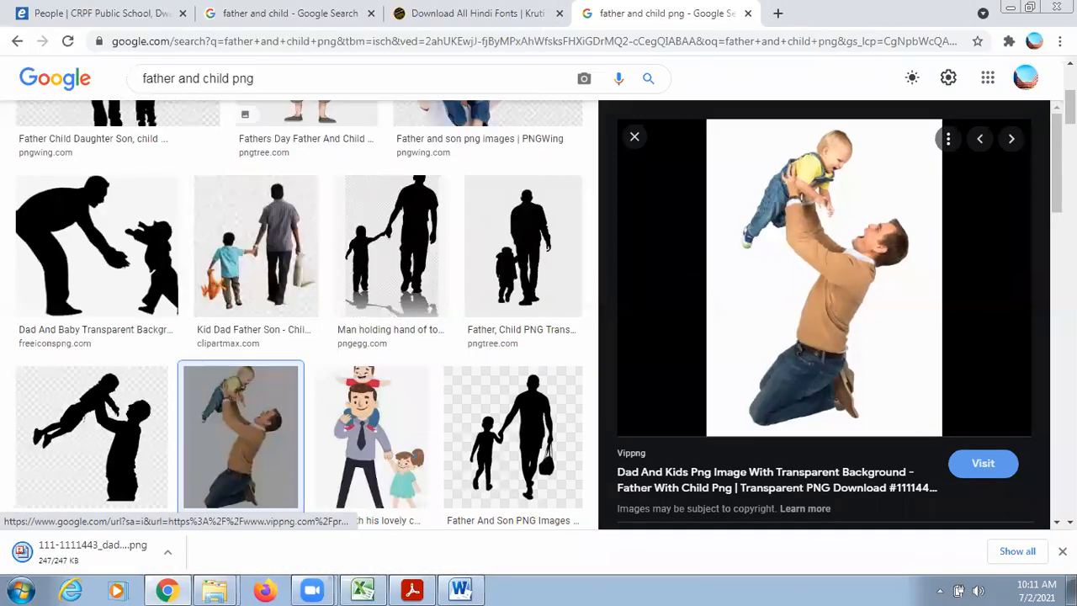
- Copy the saved father and baby PNG file from the desktop and paste it into the Word document
{"action": "left_click", "coordinate": [1072, 589]}
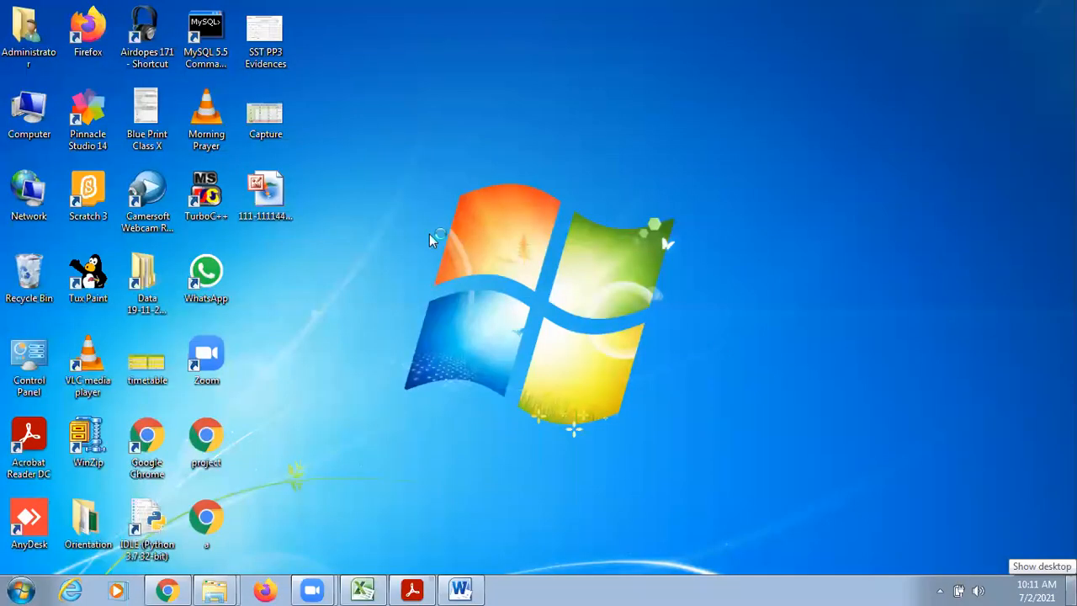
{"action": "left_click", "coordinate": [271, 206]}
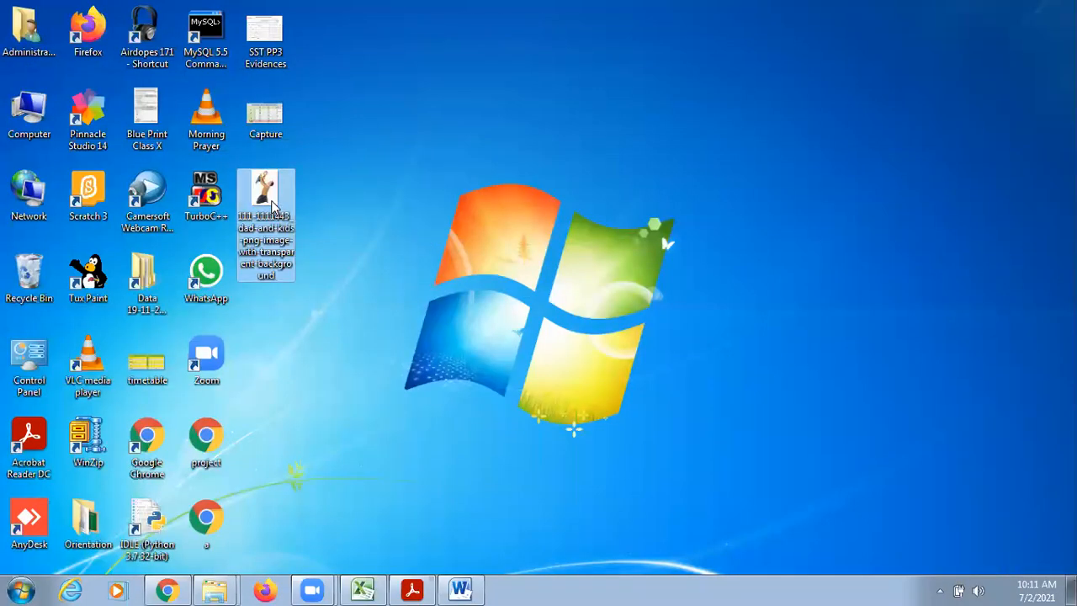
{"action": "left_click", "coordinate": [461, 589]}
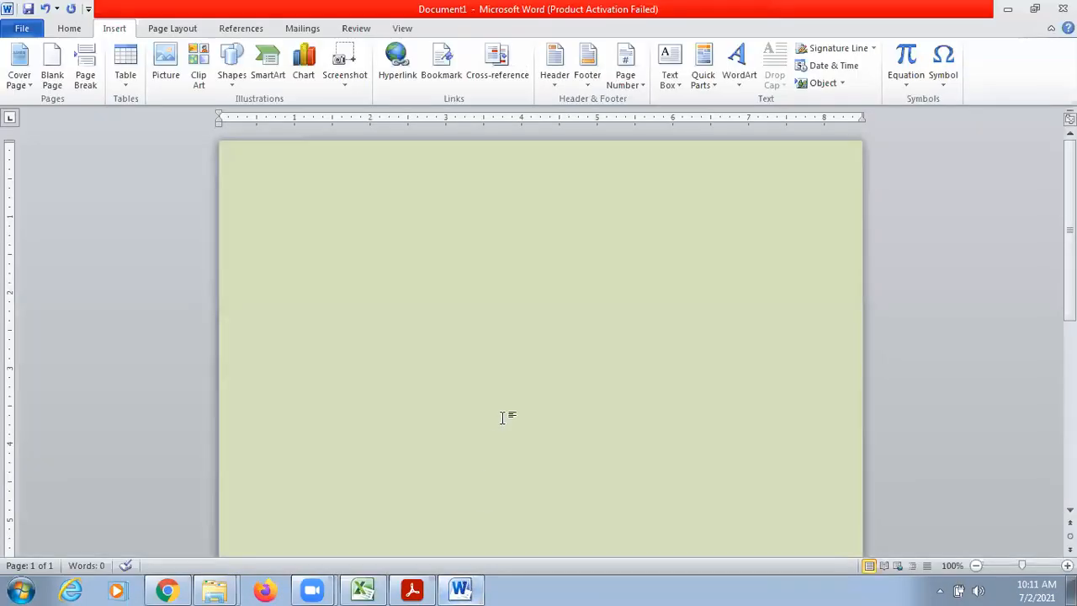
{"action": "key", "text": "ctrl+v"}
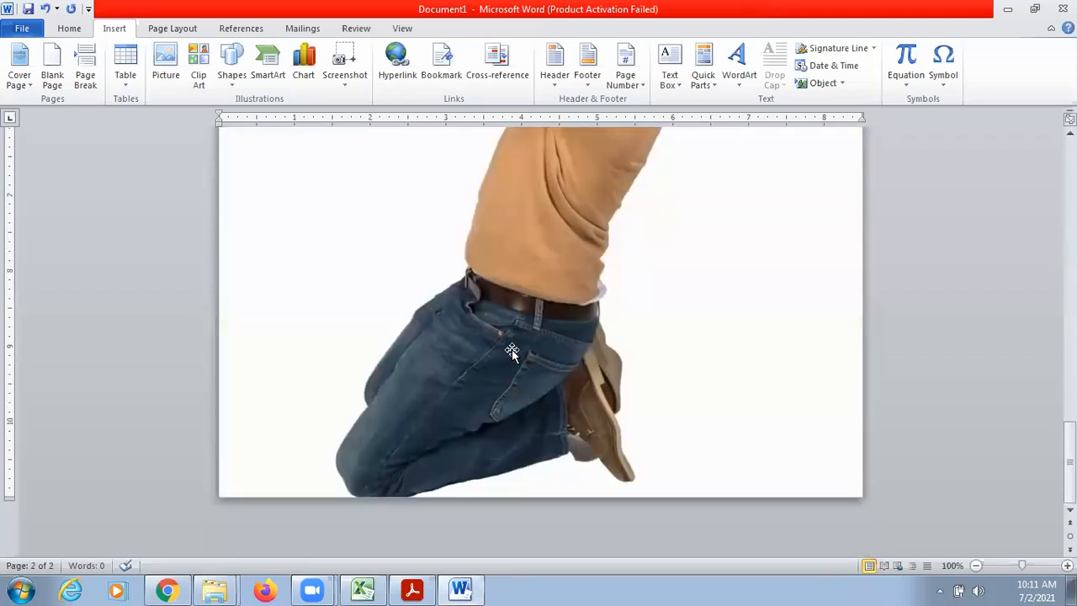
- Resize the pasted father and baby picture by entering a height of 5" and a width of 3"
{"action": "left_click", "coordinate": [513, 352]}
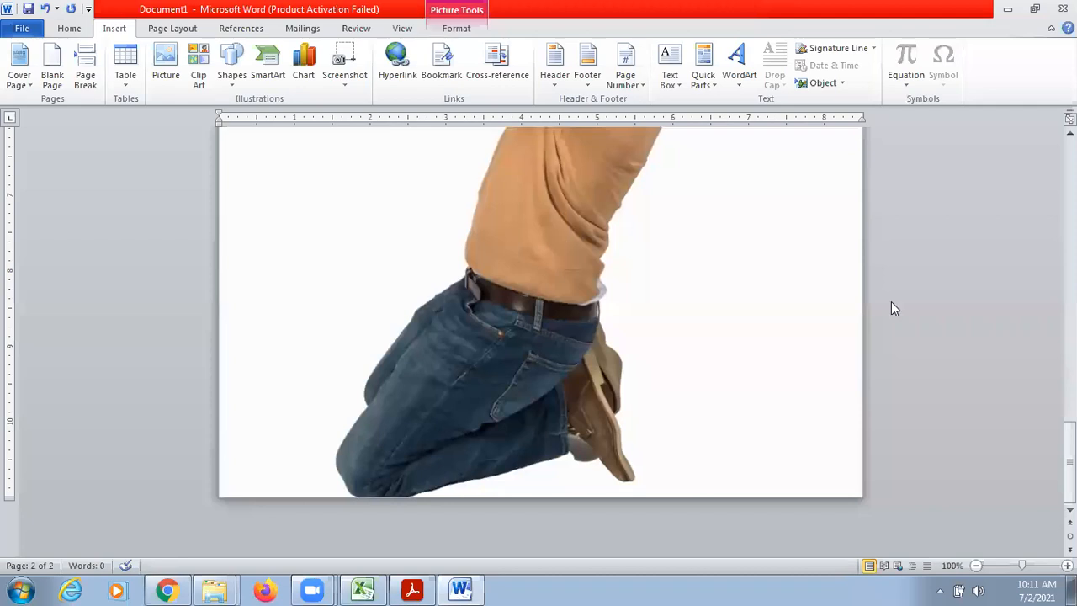
{"action": "left_click_drag", "start_coordinate": [1069, 455], "coordinate": [1070, 398]}
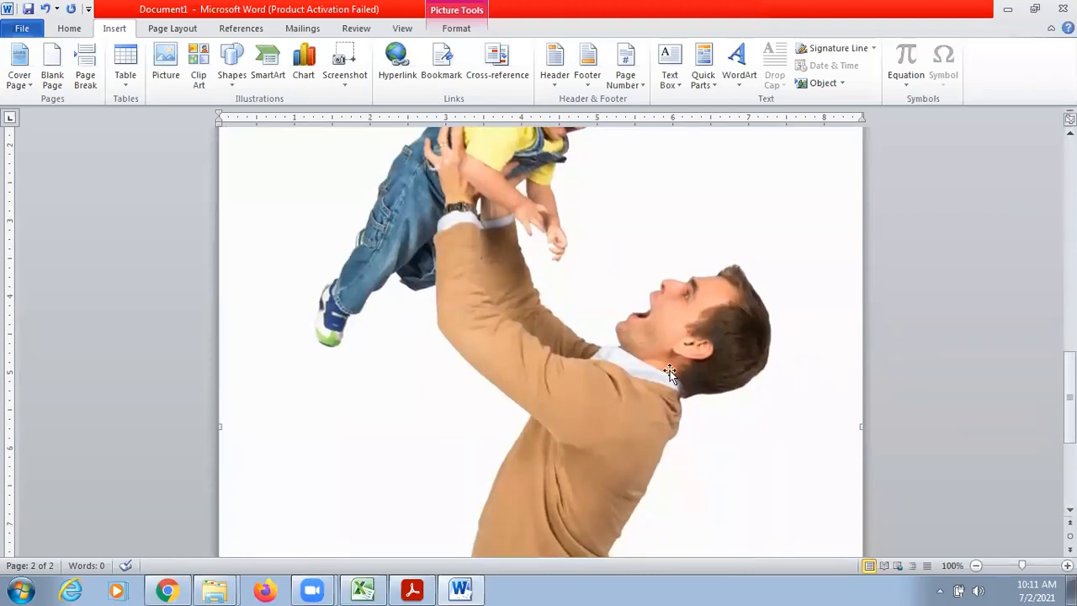
{"action": "left_click", "coordinate": [452, 30]}
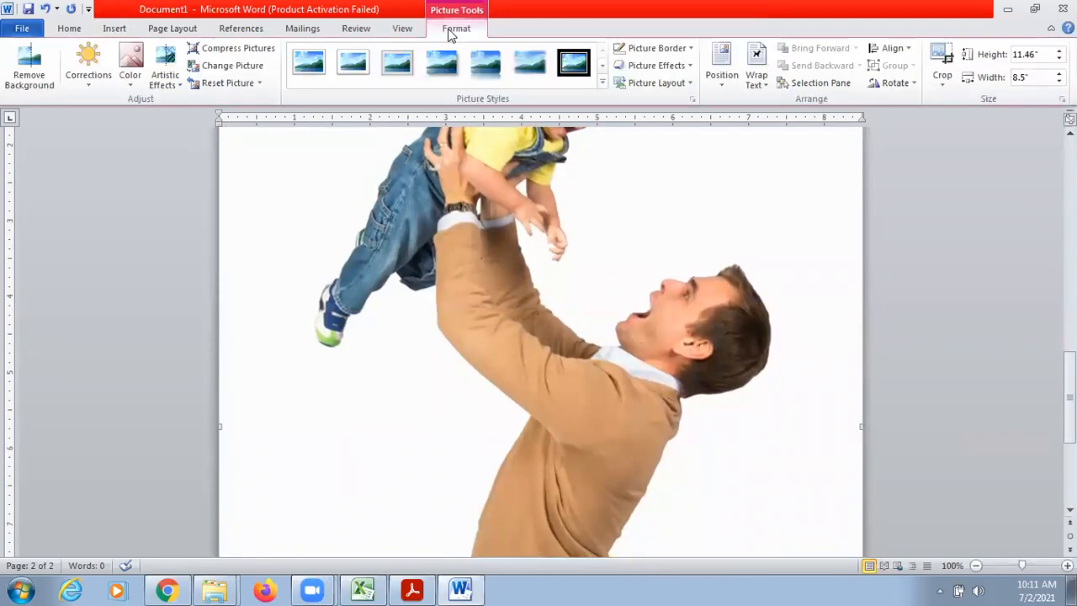
{"action": "left_click", "coordinate": [1038, 57]}
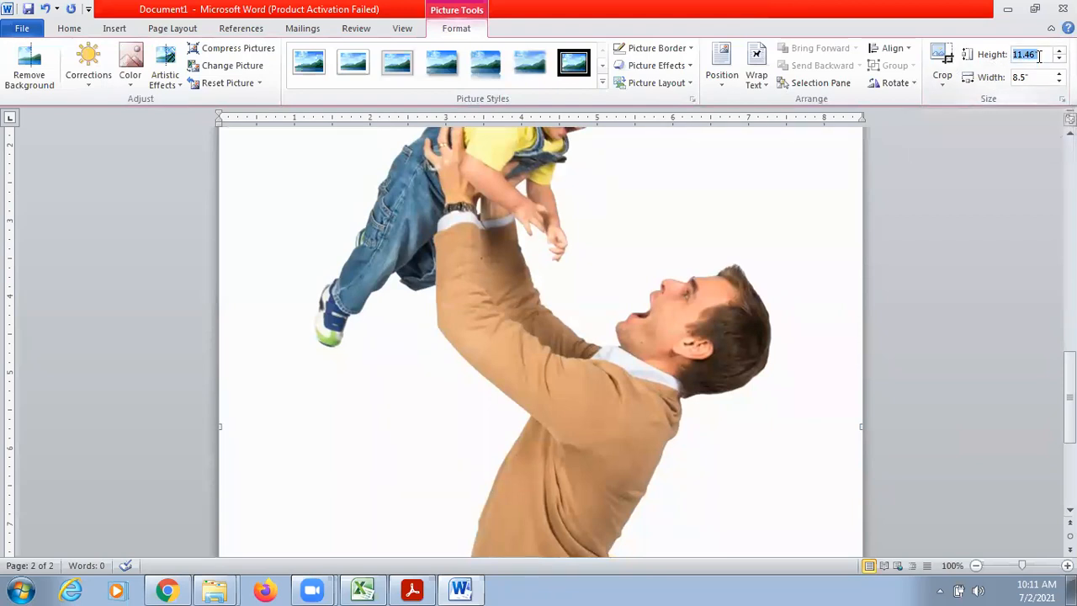
{"action": "type", "text": "5"}
{"action": "left_click", "coordinate": [1027, 74]}
{"action": "type", "text": "3"}
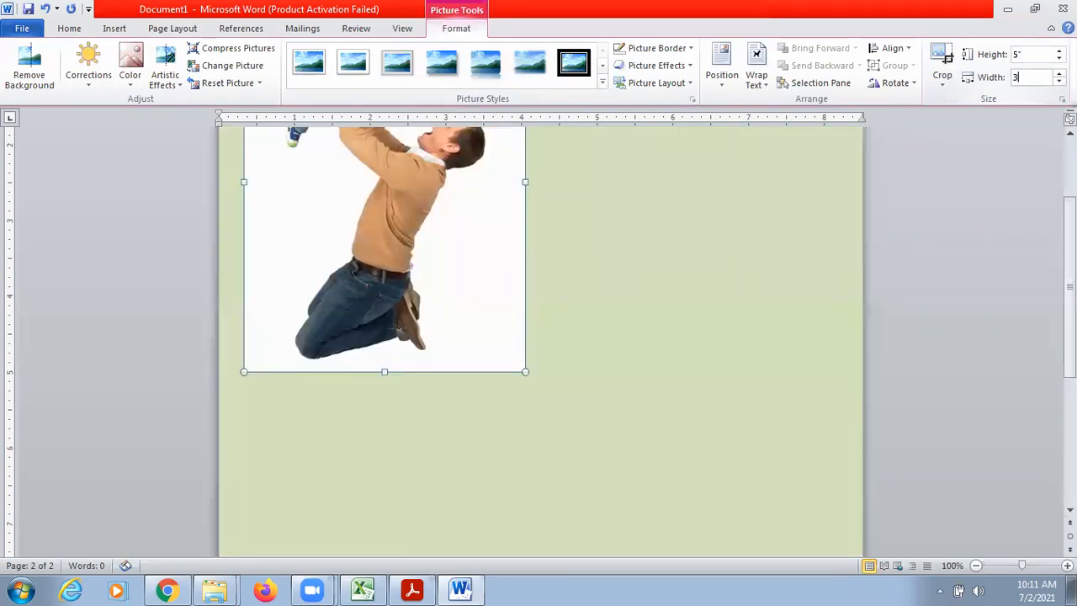
{"action": "key", "text": "Return"}
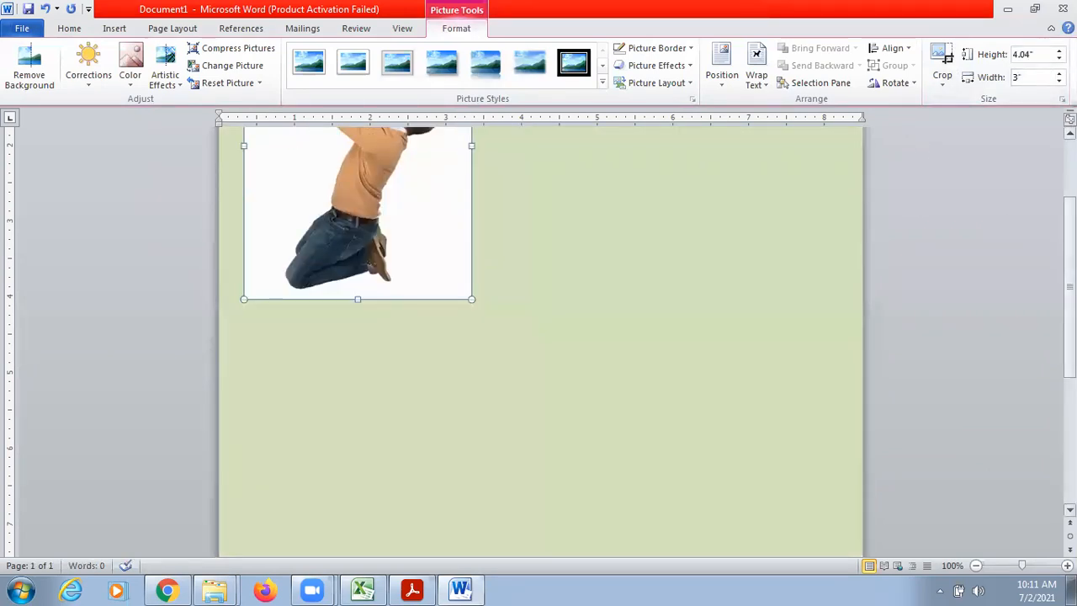
- Remove the white background from the father and baby picture, extending the removal area to the whole picture, and keep the changes
{"action": "scroll", "coordinate": [552, 273], "scroll_direction": "up", "scroll_amount": 4}
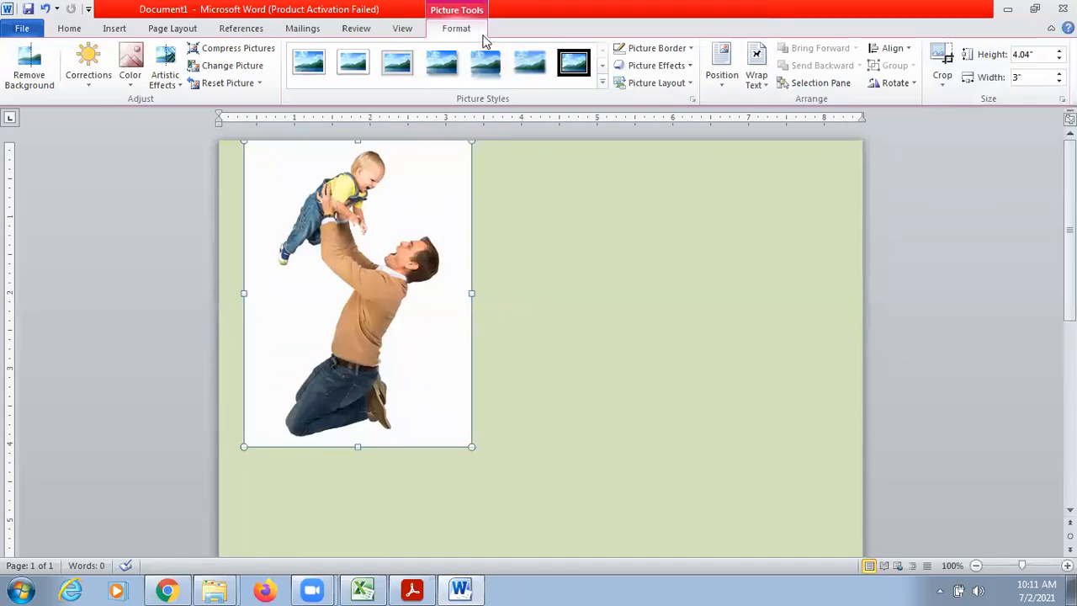
{"action": "left_click", "coordinate": [30, 80]}
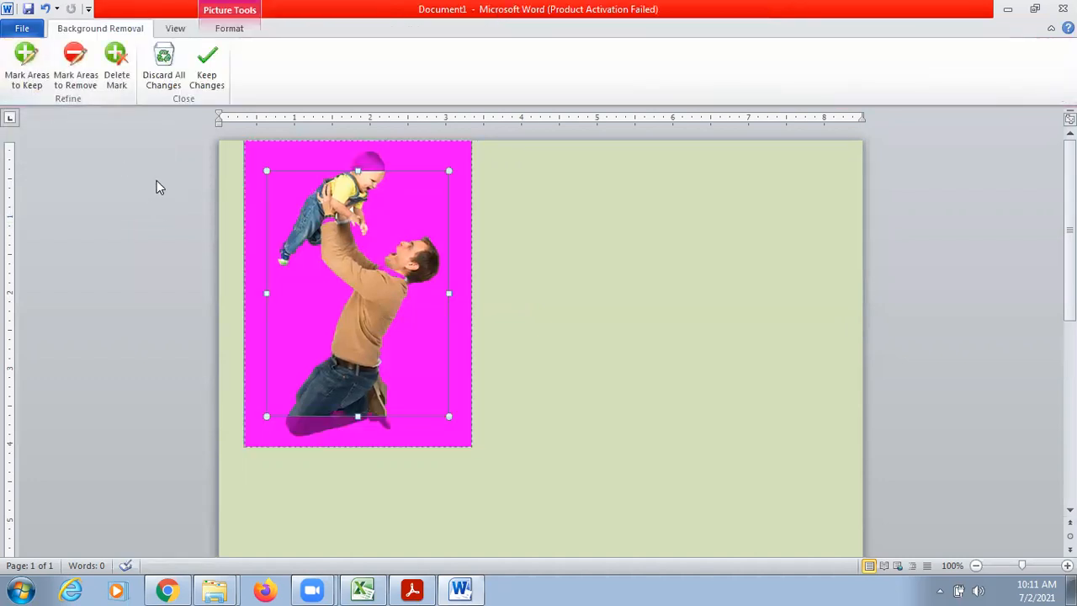
{"action": "left_click_drag", "start_coordinate": [266, 169], "coordinate": [243, 141]}
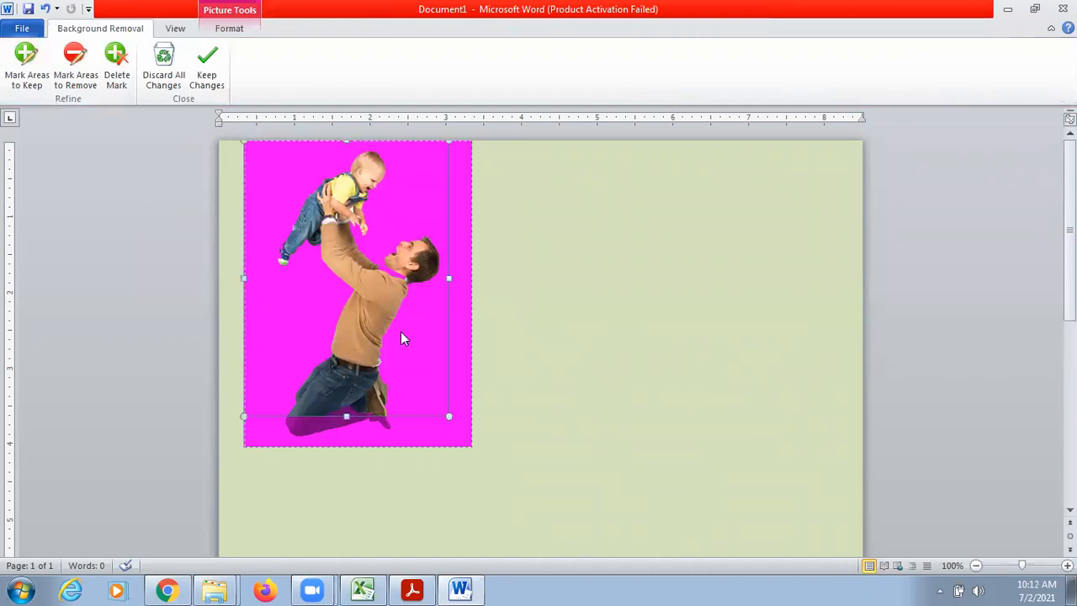
{"action": "left_click_drag", "start_coordinate": [448, 415], "coordinate": [473, 447]}
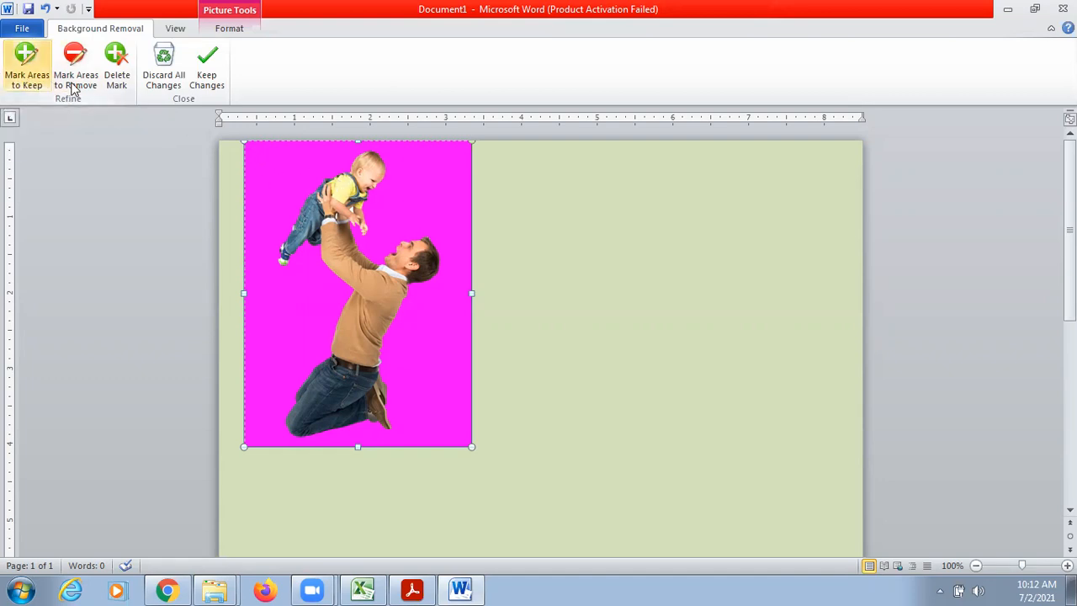
{"action": "left_click", "coordinate": [206, 80]}
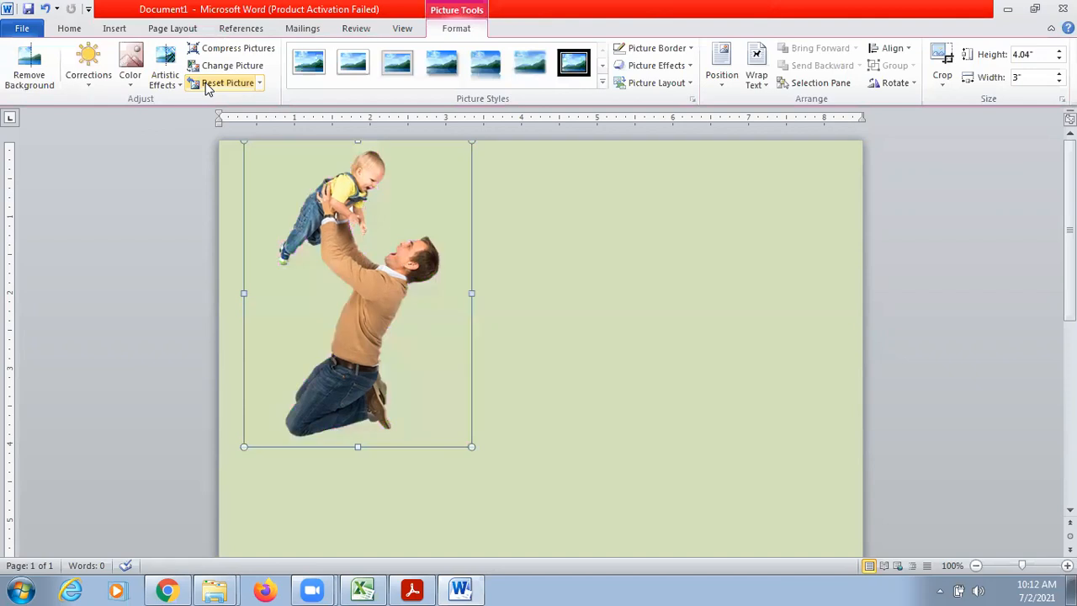
- Try to move the father and baby cut-out towards the middle of the page, and deselect it
{"action": "left_click_drag", "start_coordinate": [381, 309], "coordinate": [572, 360]}
{"action": "left_click_drag", "start_coordinate": [365, 305], "coordinate": [561, 363]}
{"action": "left_click", "coordinate": [673, 380]}
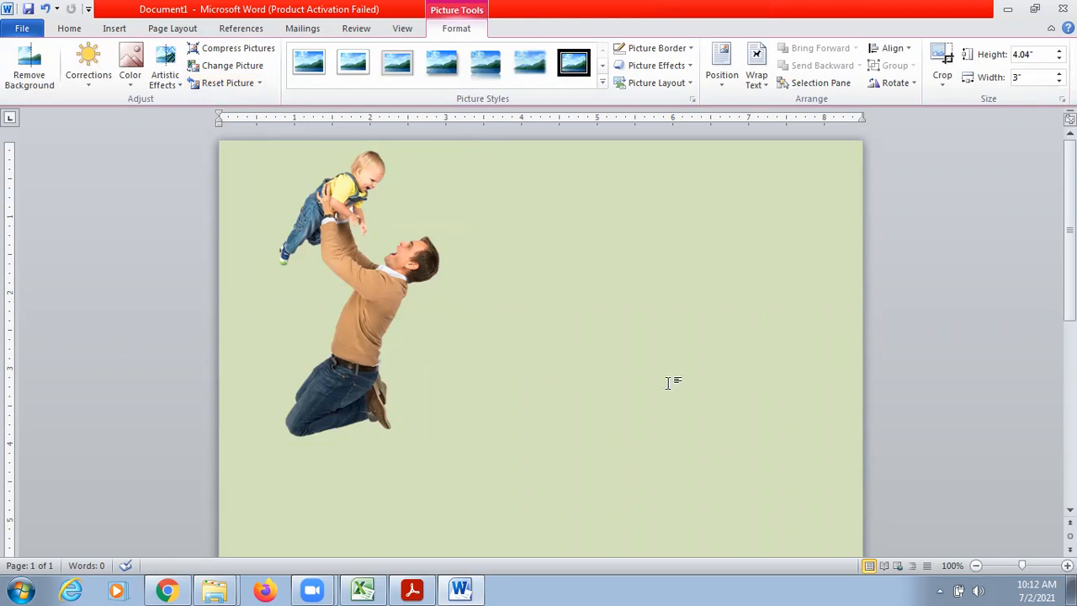
- Switch to Chrome, close the image preview, and search Google Images for "father and child" without "png"
{"action": "left_click", "coordinate": [167, 590]}
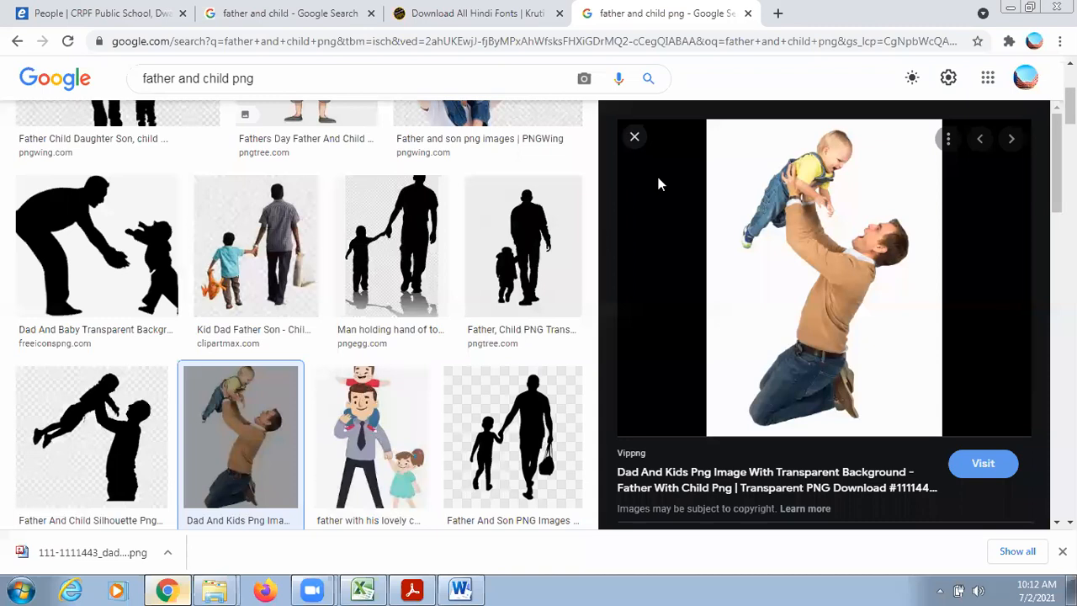
{"action": "left_click", "coordinate": [635, 138]}
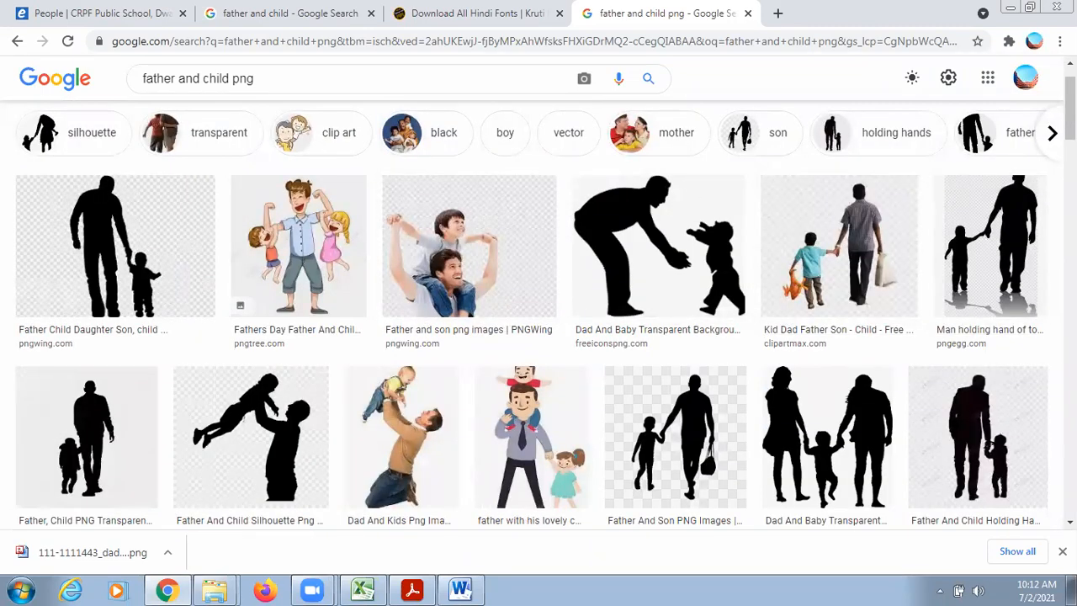
{"action": "scroll", "coordinate": [1071, 108], "scroll_direction": "up", "scroll_amount": 1}
{"action": "scroll", "coordinate": [1070, 108], "scroll_direction": "up", "scroll_amount": 1}
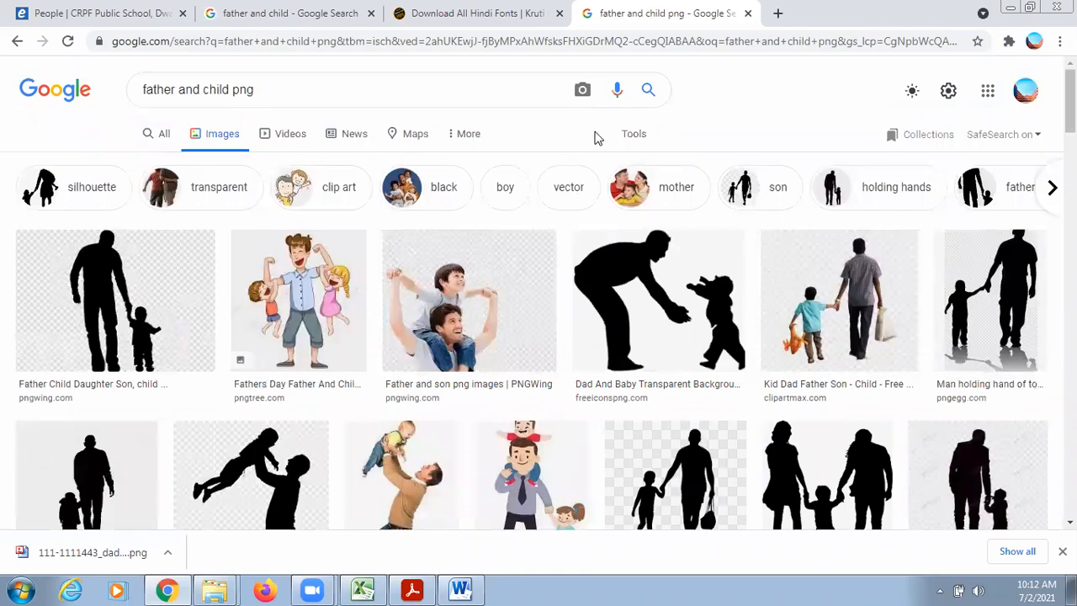
{"action": "left_click", "coordinate": [263, 80]}
{"action": "key", "text": "BackSpace"}
{"action": "key", "text": "BackSpace"}
{"action": "key", "text": "BackSpace"}
{"action": "key", "text": "BackSpace"}
{"action": "key", "text": "Return"}
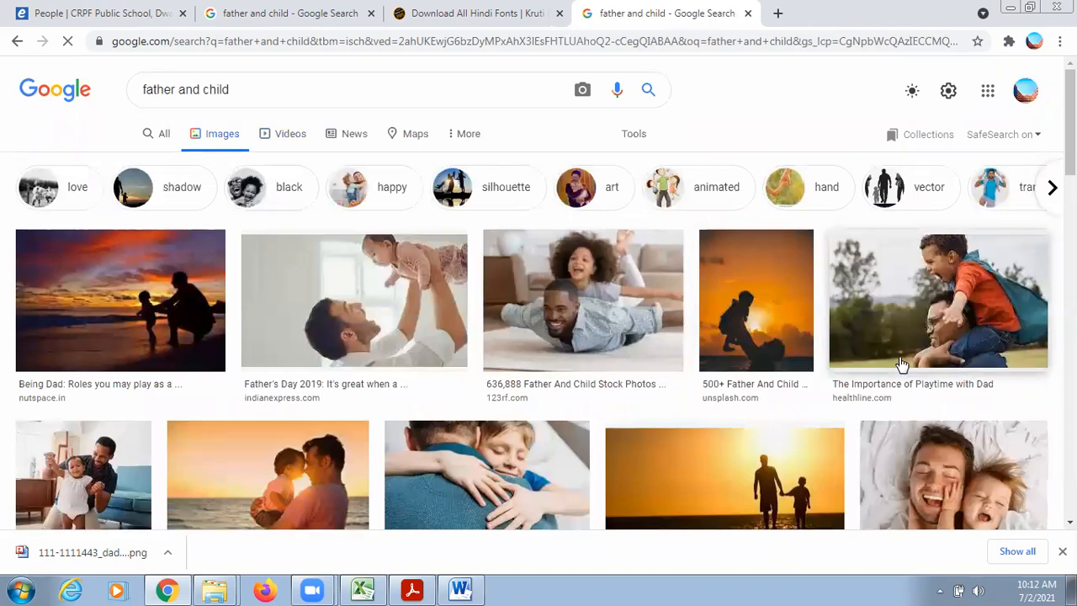
{"action": "scroll", "coordinate": [1069, 126], "scroll_direction": "down", "scroll_amount": 1}
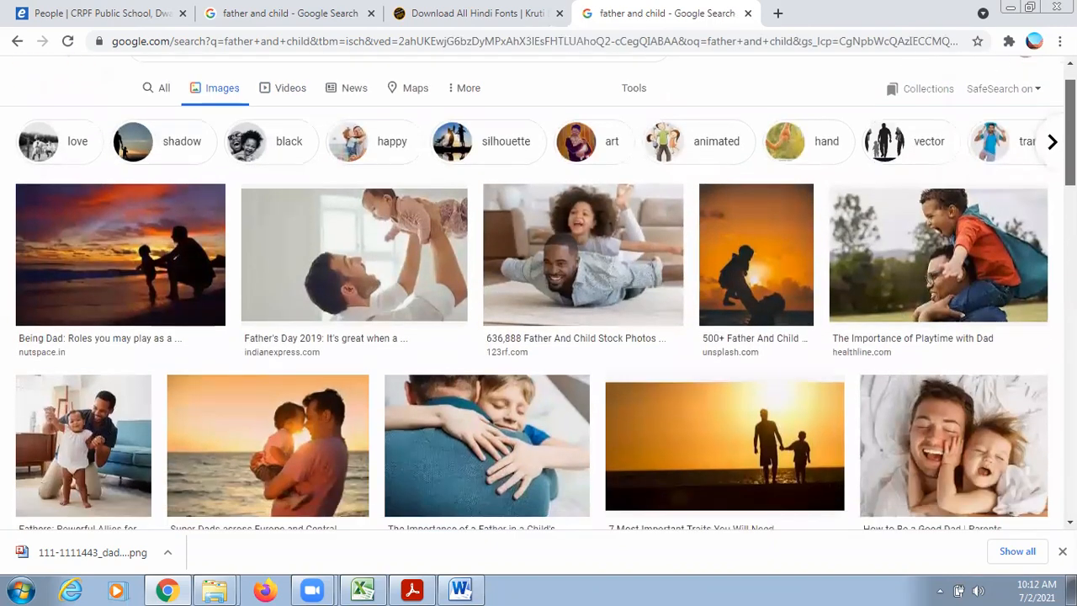
- Browse the "father and child" image results, previewing the sunset silhouette picture from Pinterest and closing its preview
{"action": "scroll", "coordinate": [539, 336], "scroll_direction": "down", "scroll_amount": 3}
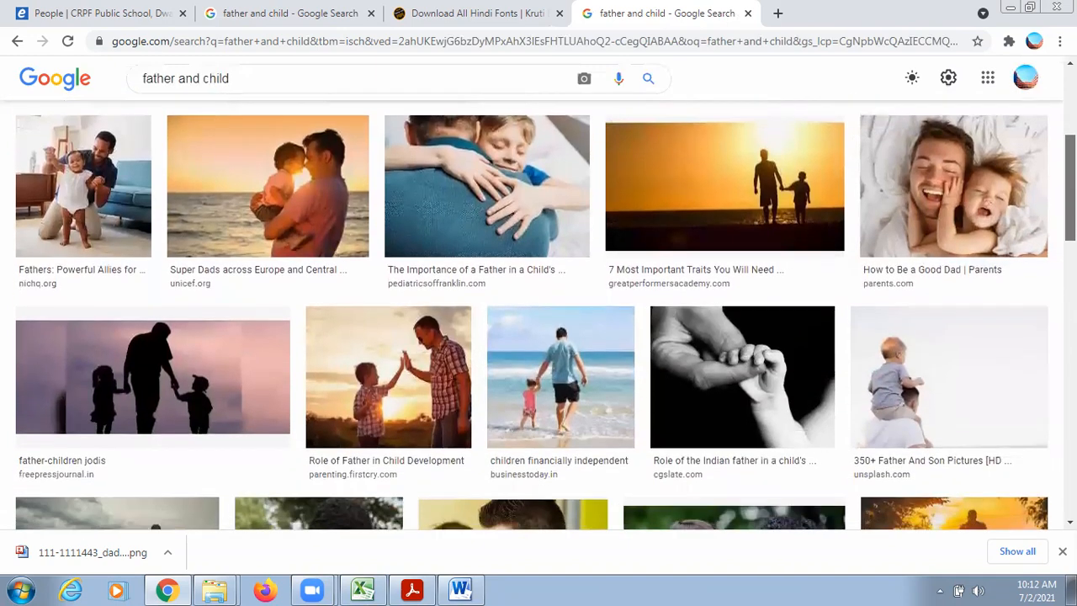
{"action": "scroll", "coordinate": [538, 337], "scroll_direction": "down", "scroll_amount": 1}
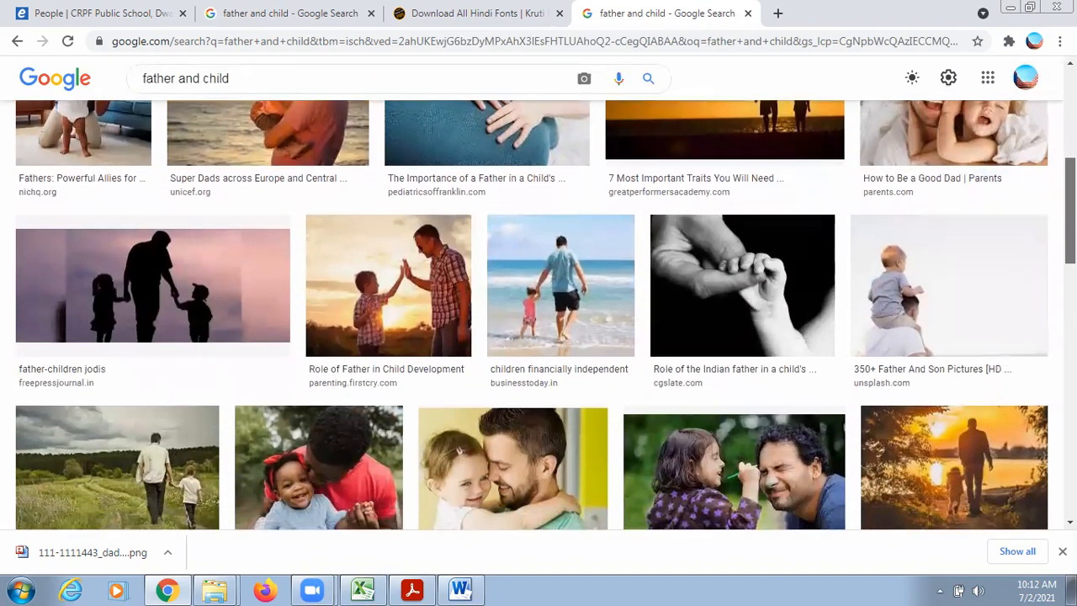
{"action": "scroll", "coordinate": [796, 298], "scroll_direction": "down", "scroll_amount": 1}
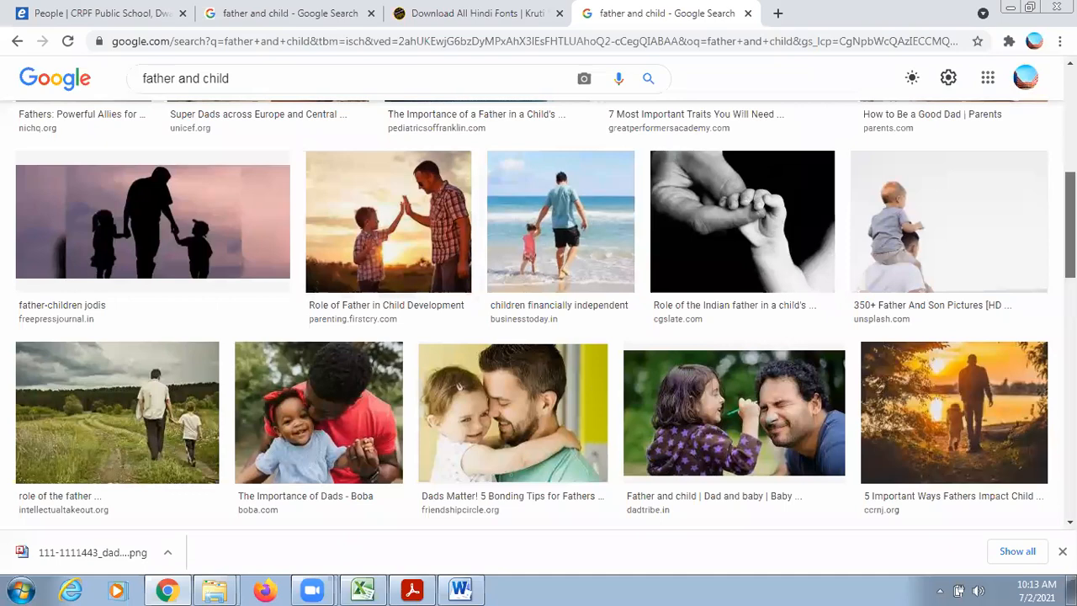
{"action": "scroll", "coordinate": [532, 315], "scroll_direction": "down", "scroll_amount": 3}
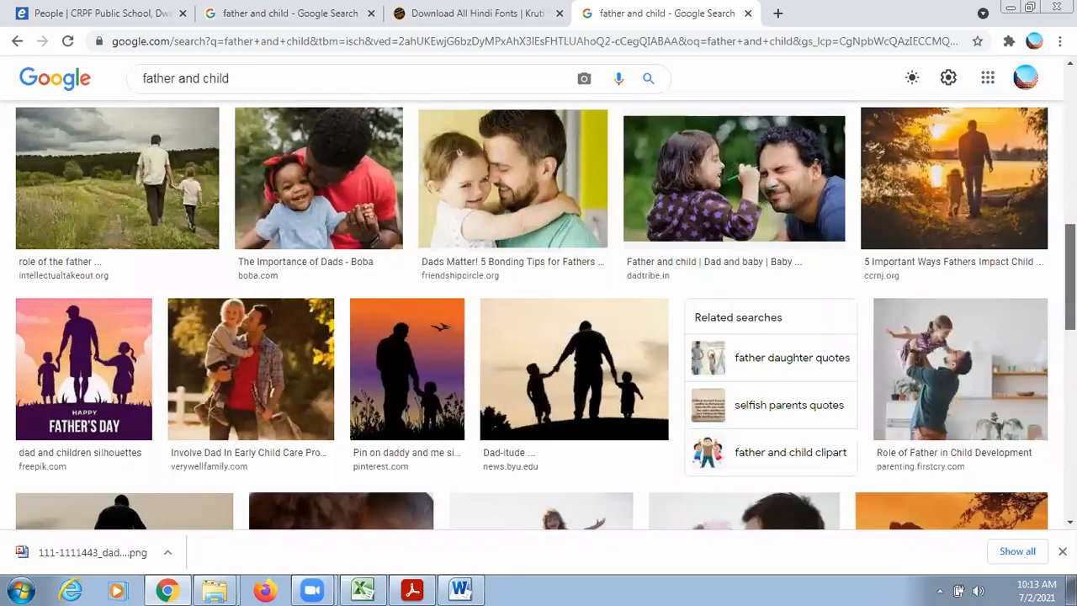
{"action": "right_click", "coordinate": [386, 385]}
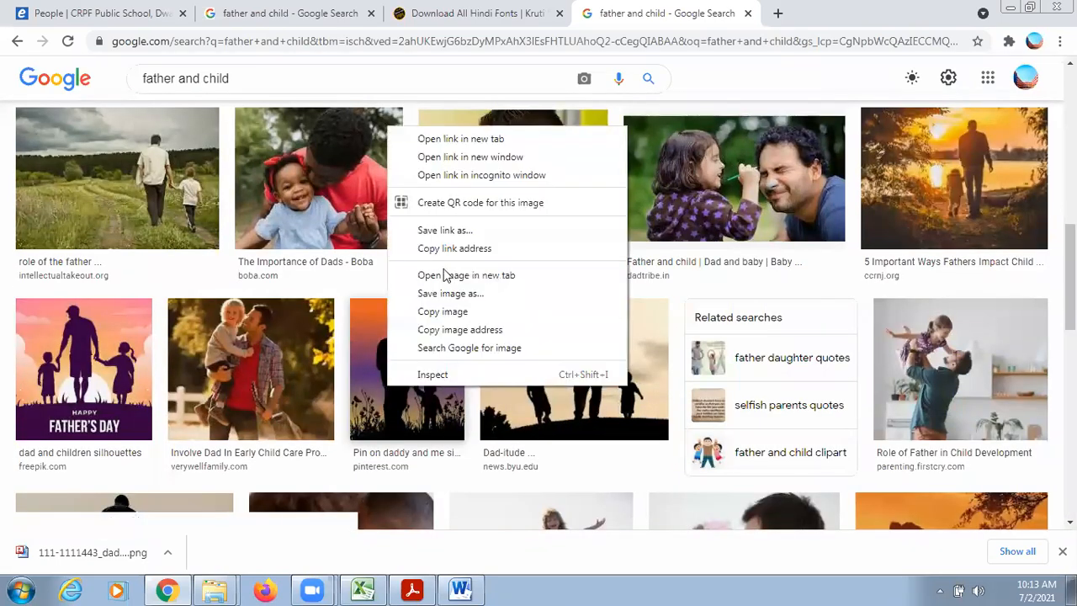
{"action": "left_click", "coordinate": [377, 382]}
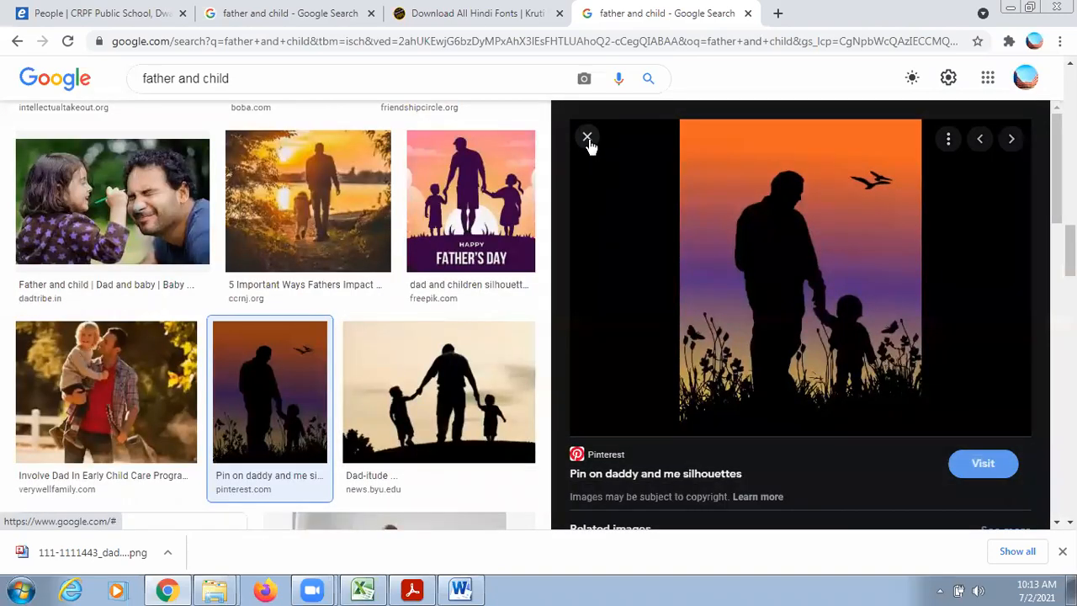
{"action": "left_click", "coordinate": [587, 138]}
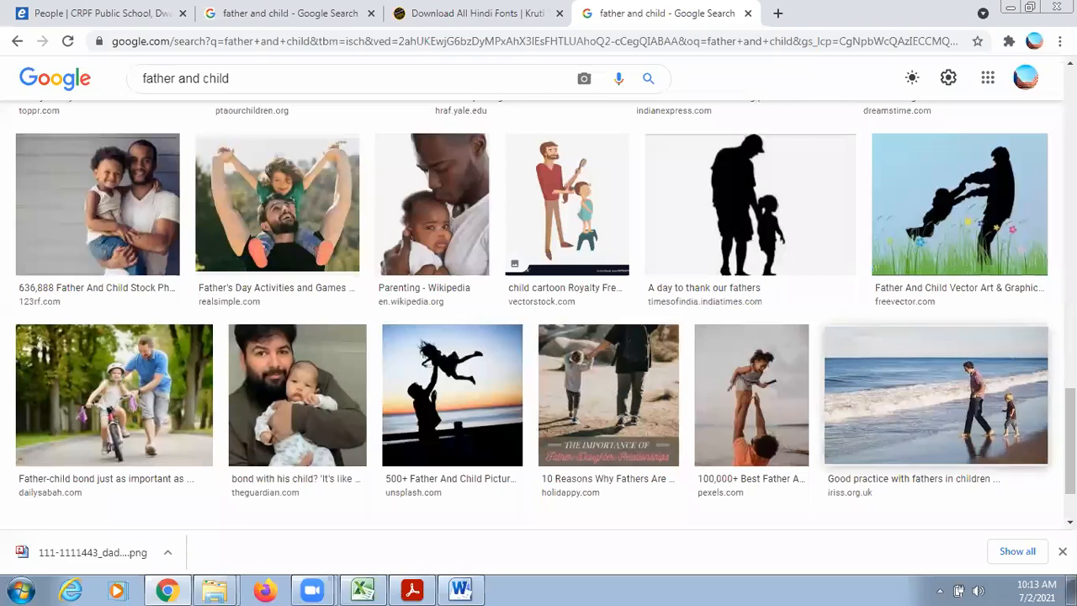
- Open the preview of the father and daughter superhero picture titled "How Dads Can Get More Involved in Education"
{"action": "scroll", "coordinate": [539, 312], "scroll_direction": "up", "scroll_amount": 2}
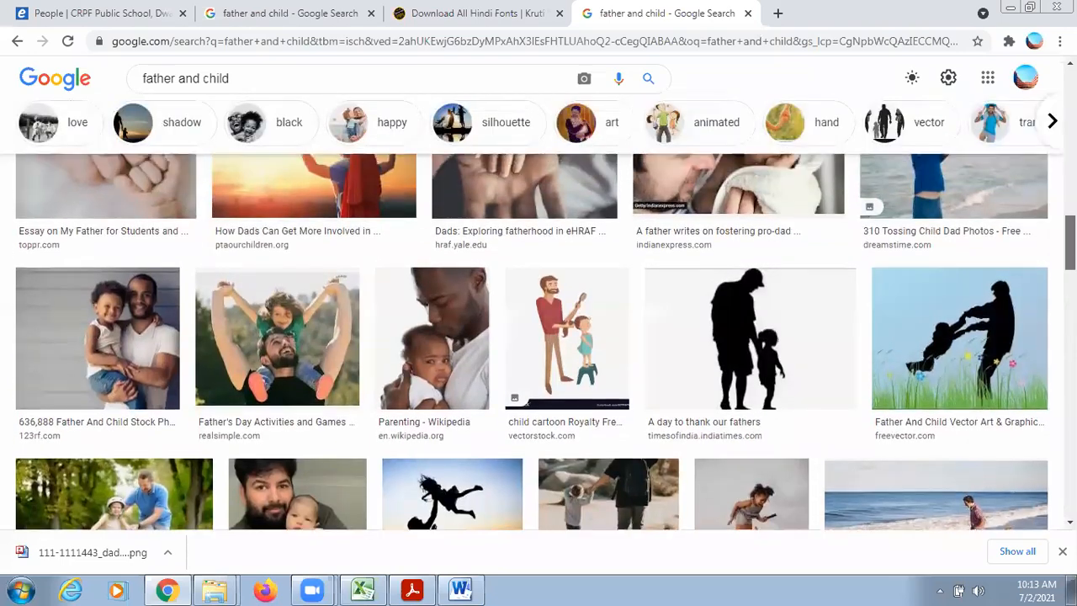
{"action": "scroll", "coordinate": [538, 337], "scroll_direction": "up", "scroll_amount": 1}
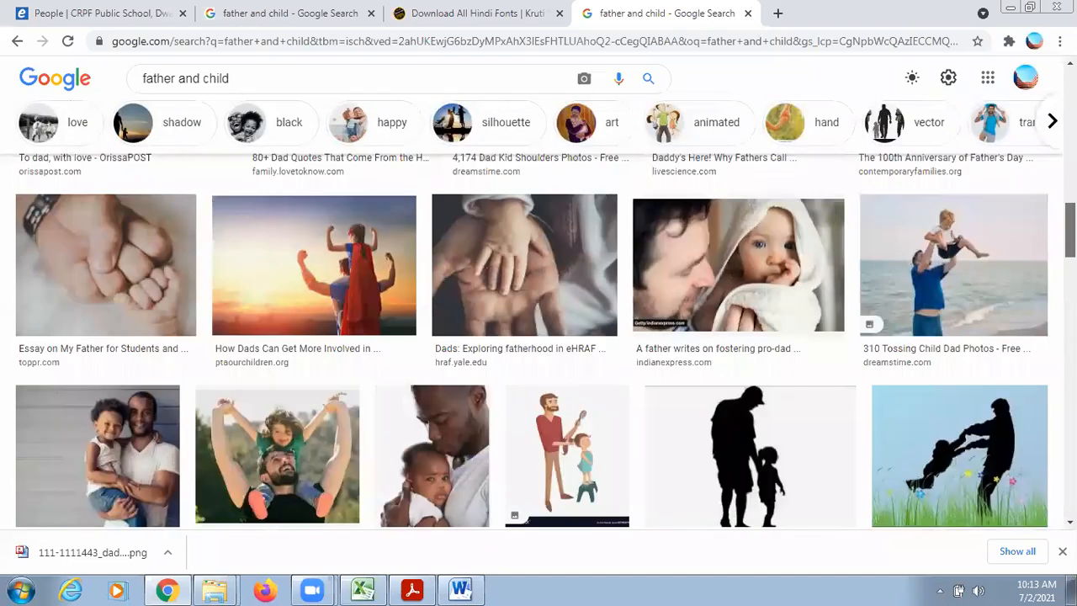
{"action": "left_click", "coordinate": [365, 272]}
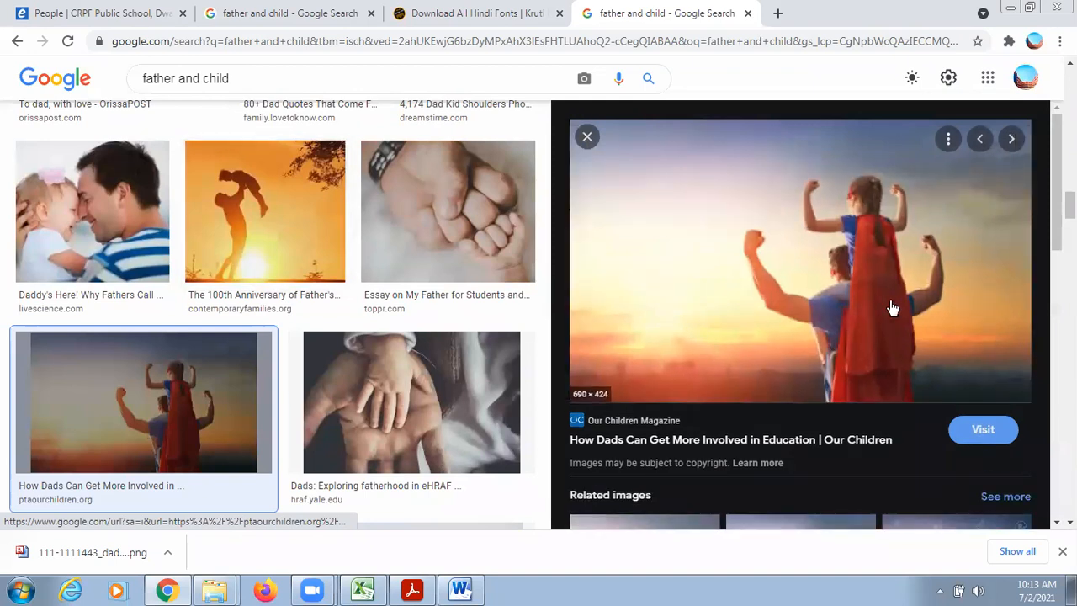
- Copy the superhero picture and try to paste it beside the father and baby cut-out in the Word document
{"action": "right_click", "coordinate": [823, 314]}
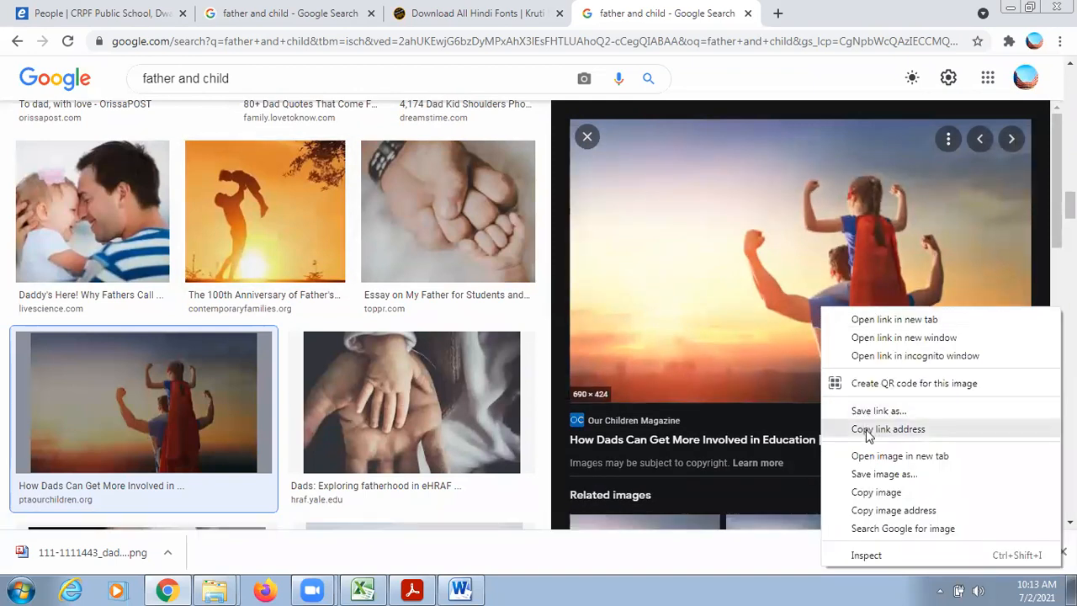
{"action": "left_click", "coordinate": [873, 494]}
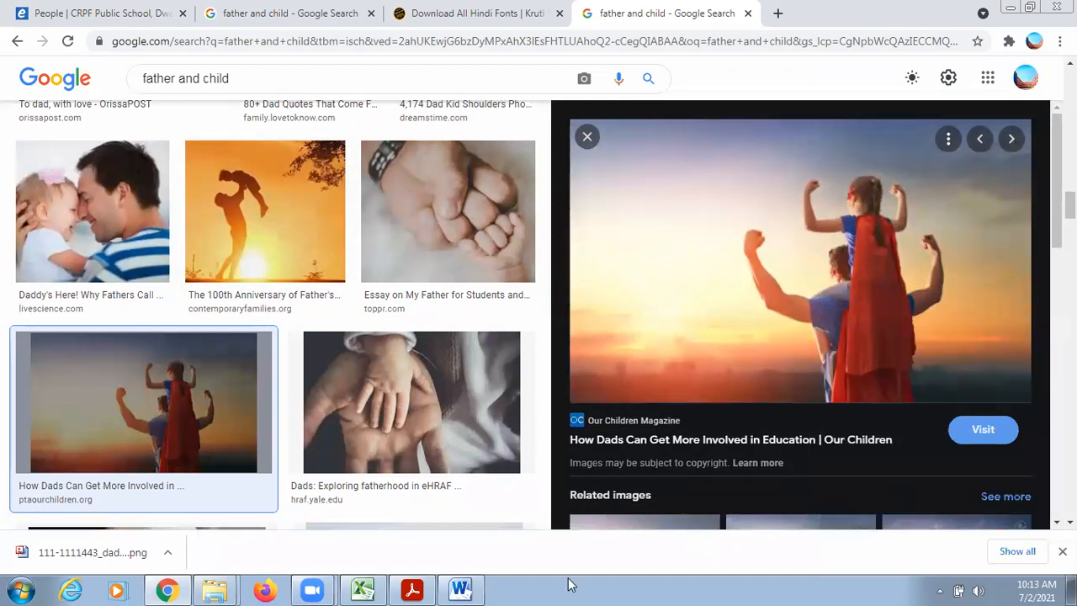
{"action": "left_click", "coordinate": [461, 588]}
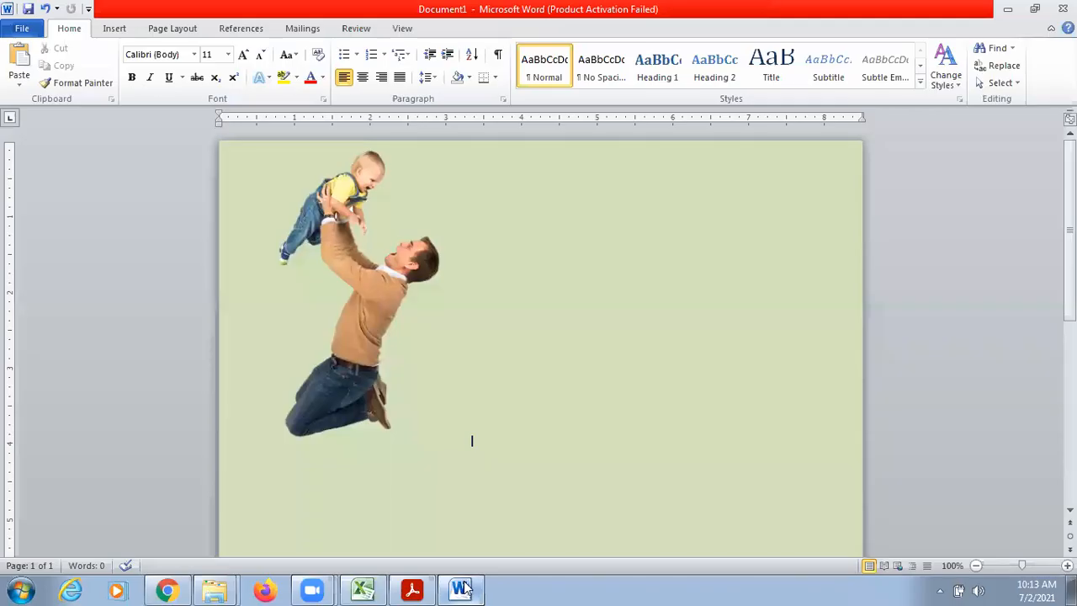
{"action": "left_click", "coordinate": [569, 443]}
{"action": "key", "text": "ctrl+v"}
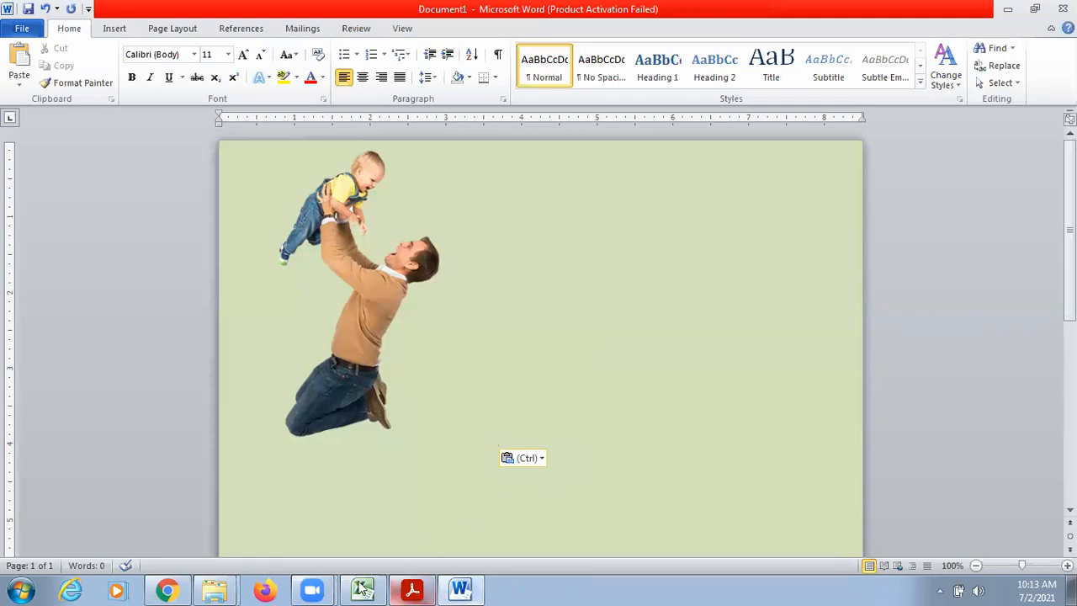
- Switch back to Chrome and save the previewed superhero picture to the desktop as a JPG file
{"action": "left_click", "coordinate": [167, 589]}
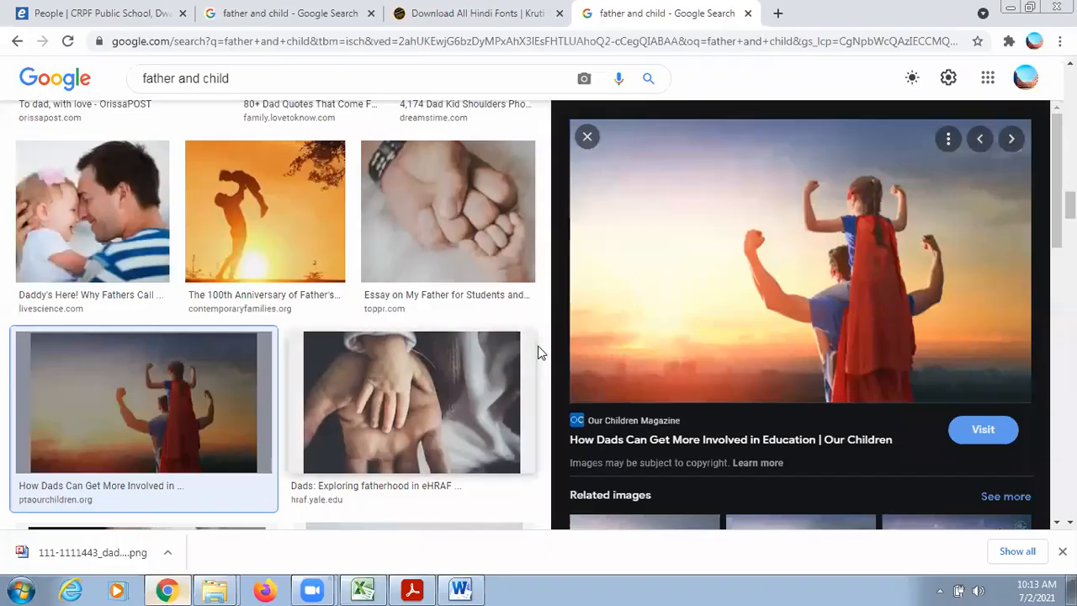
{"action": "right_click", "coordinate": [722, 242]}
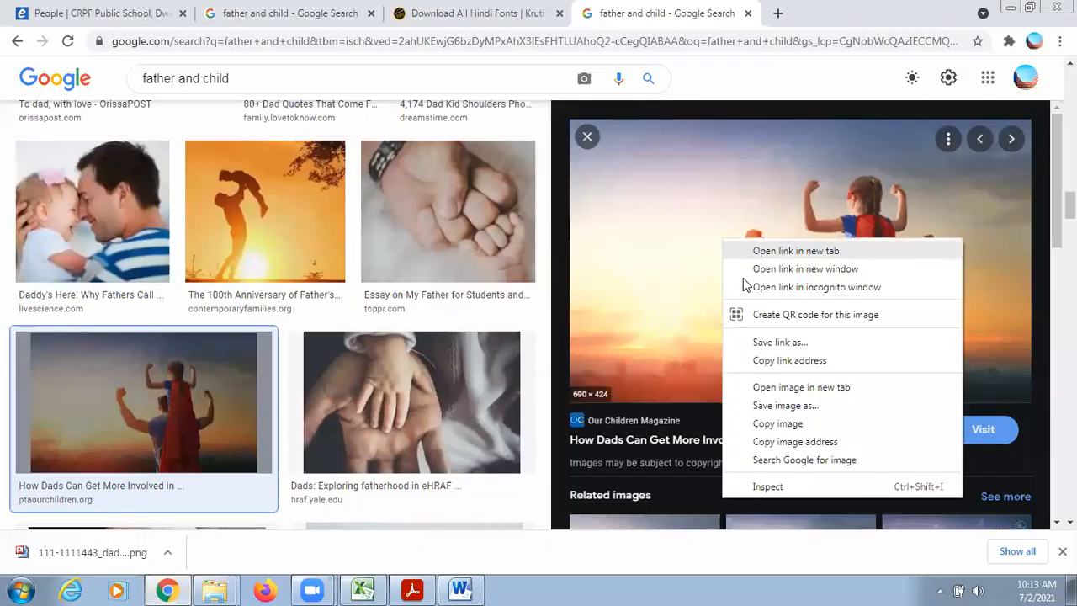
{"action": "left_click", "coordinate": [779, 422]}
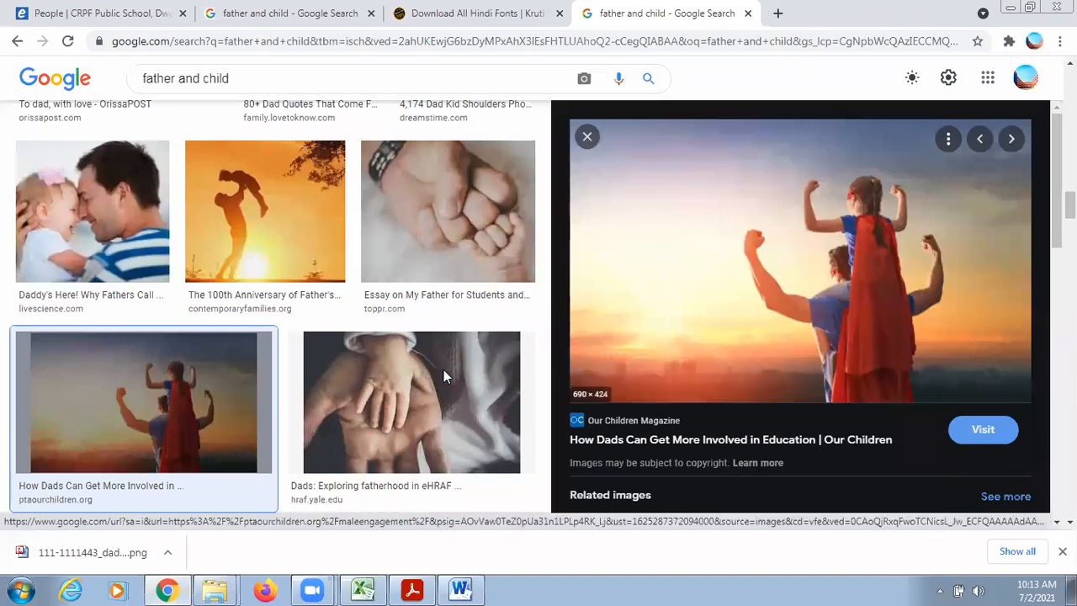
{"action": "left_click", "coordinate": [406, 354]}
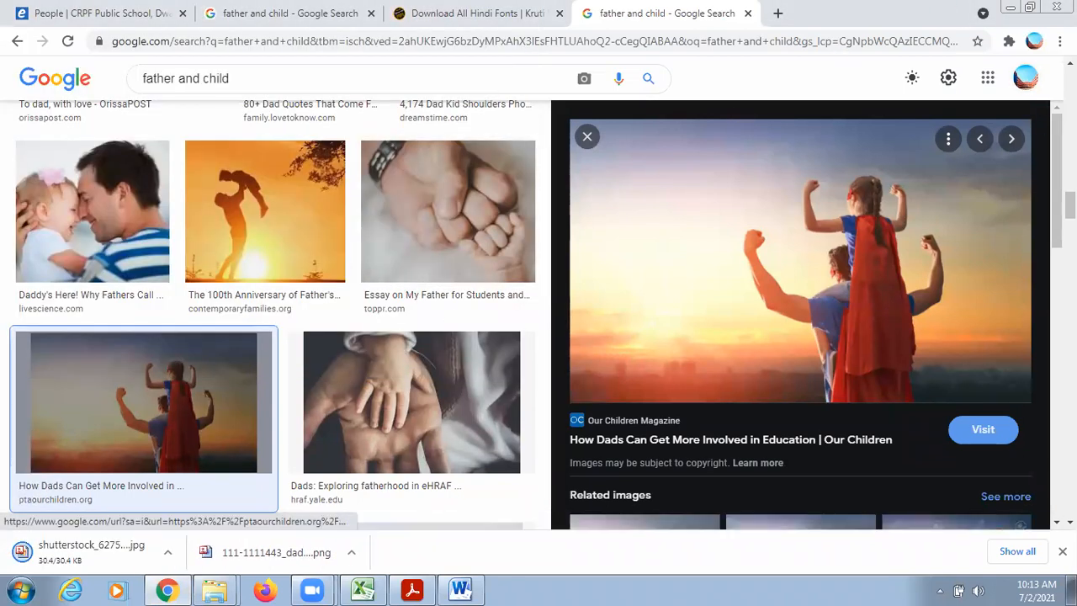
- Go to the desktop and insert the saved shutterstock picture file from there into the Word document
{"action": "left_click", "coordinate": [1073, 589]}
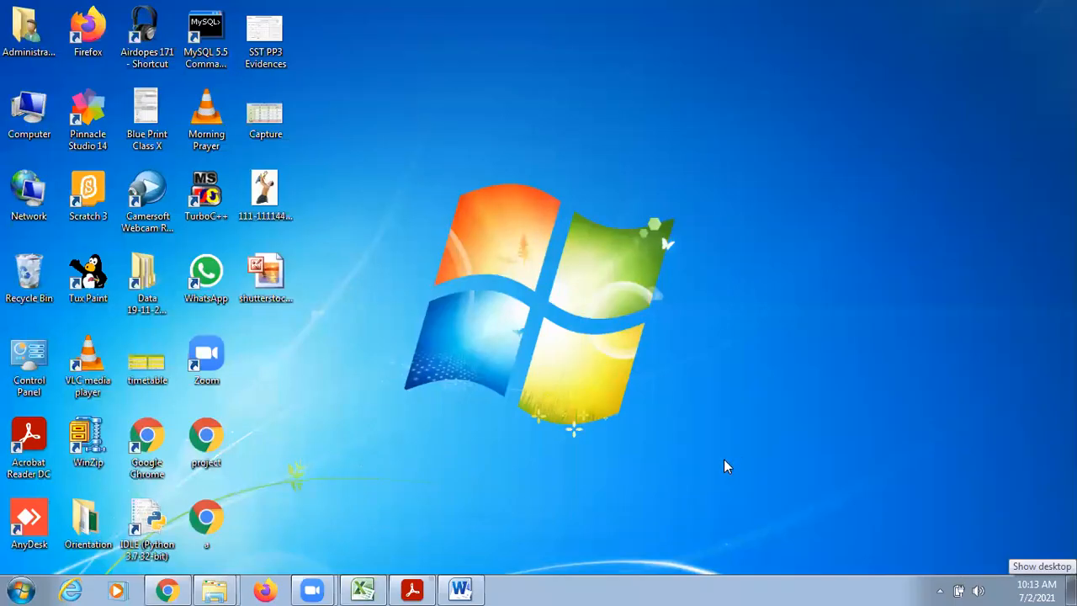
{"action": "left_click", "coordinate": [266, 199]}
{"action": "left_click", "coordinate": [273, 296]}
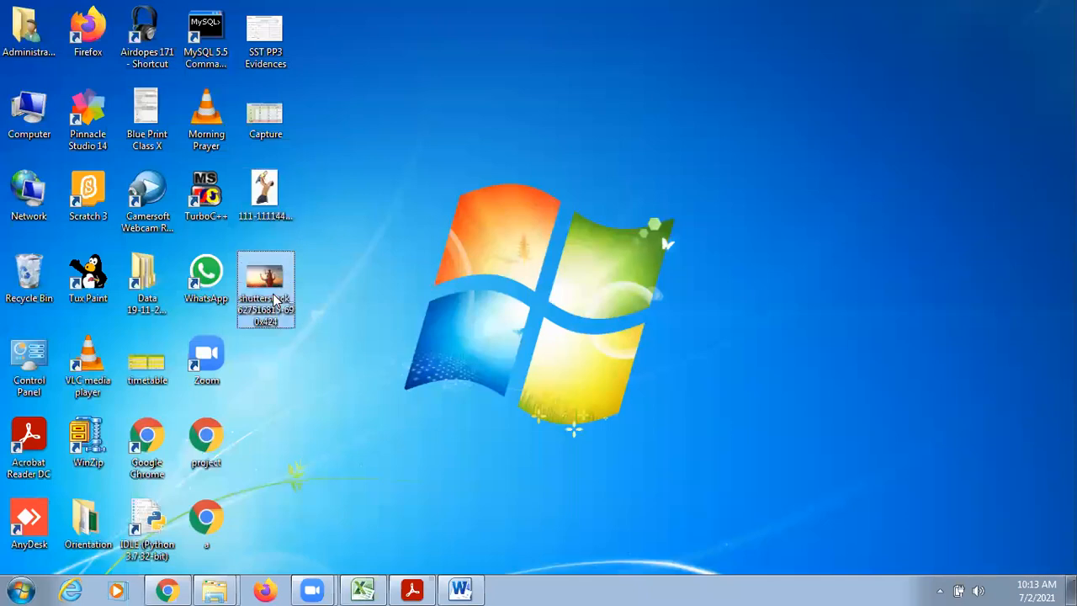
{"action": "left_click", "coordinate": [460, 589]}
{"action": "left_click_drag", "start_coordinate": [460, 589], "coordinate": [537, 427]}
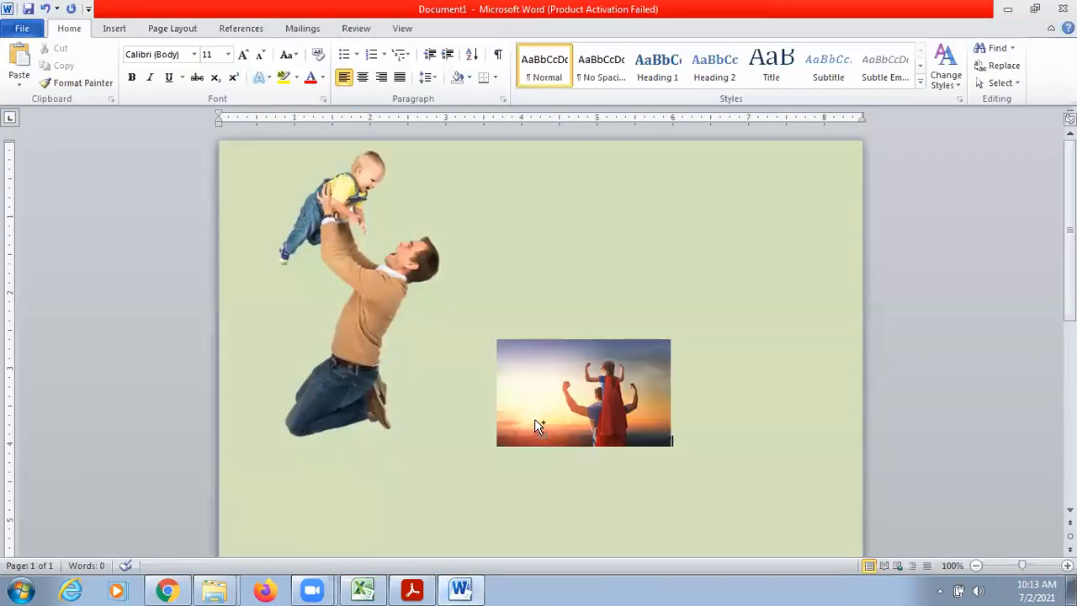
- Enlarge the inserted superhero picture proportionally to about 3.06" high and 4.98" wide
{"action": "left_click", "coordinate": [603, 380]}
{"action": "left_click_drag", "start_coordinate": [669, 339], "coordinate": [770, 215]}
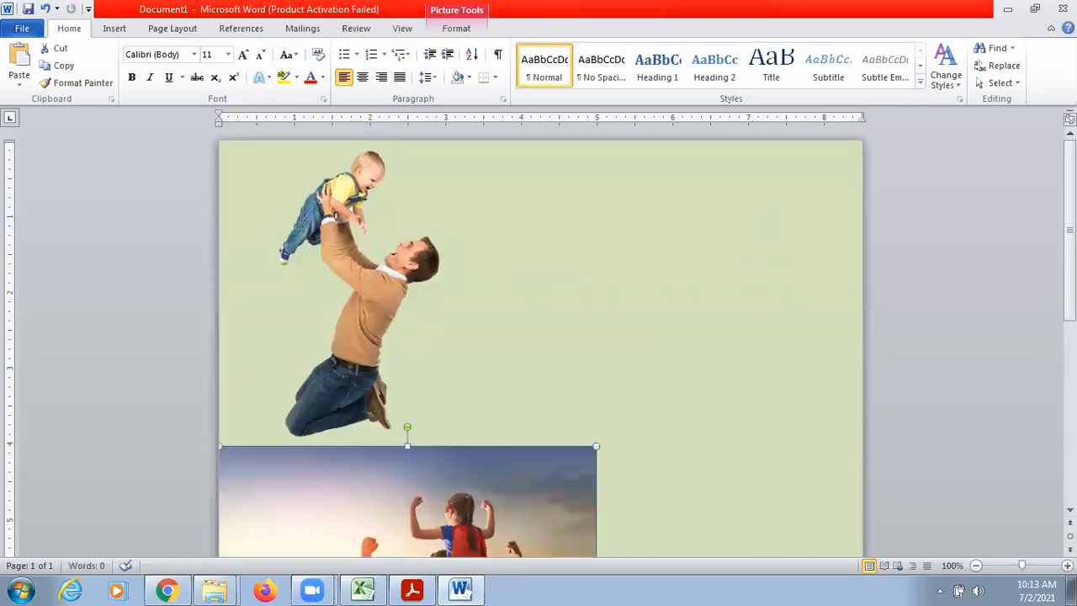
{"action": "scroll", "coordinate": [738, 301], "scroll_direction": "down", "scroll_amount": 6}
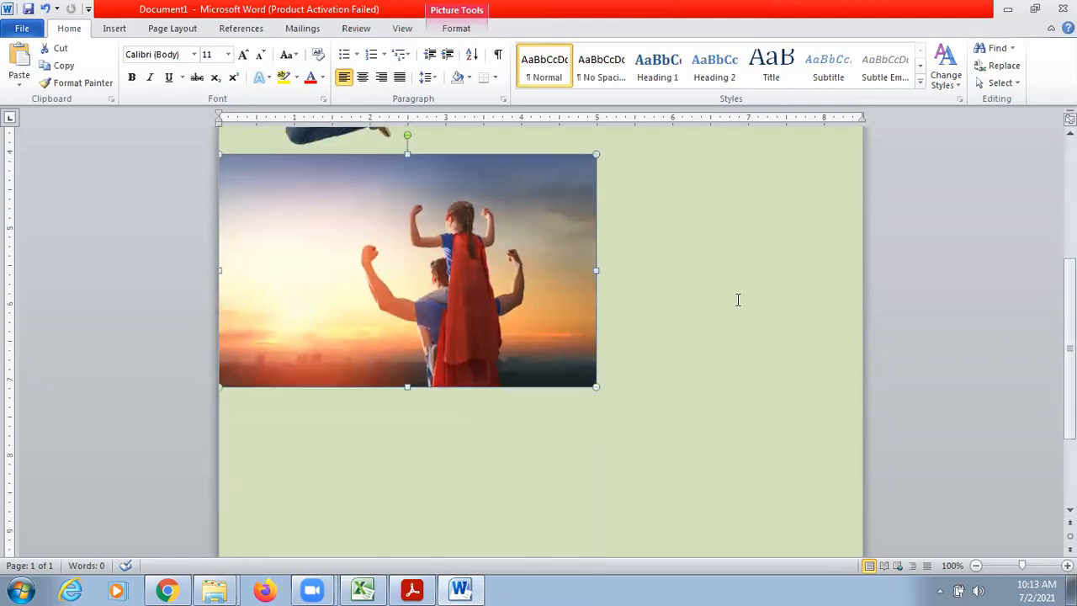
- Start removing the superhero picture's background and extend the removal area to cover the whole picture
{"action": "left_click", "coordinate": [454, 31]}
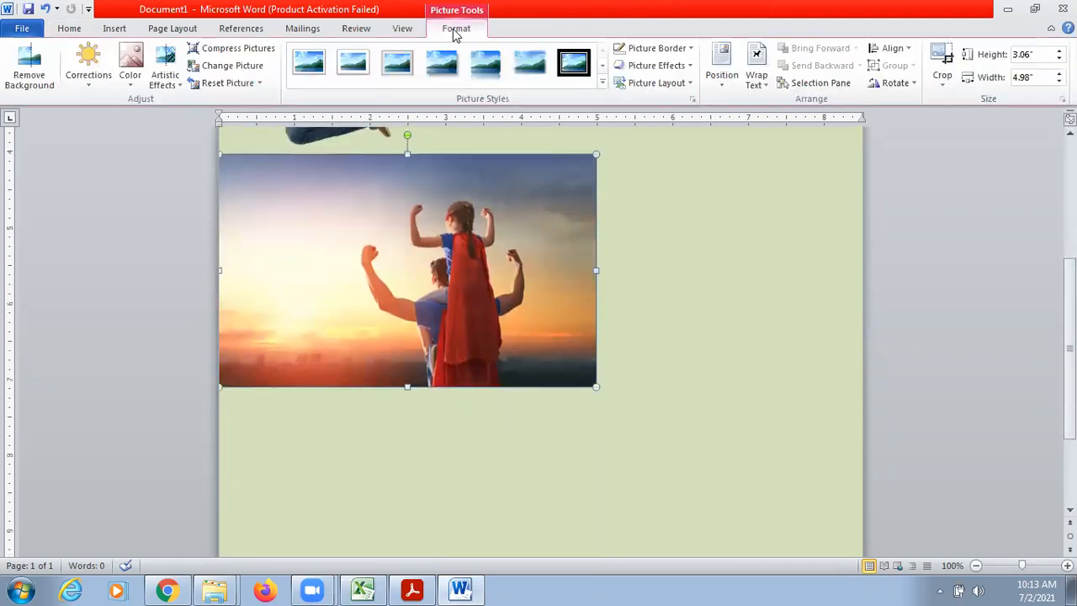
{"action": "left_click", "coordinate": [28, 76]}
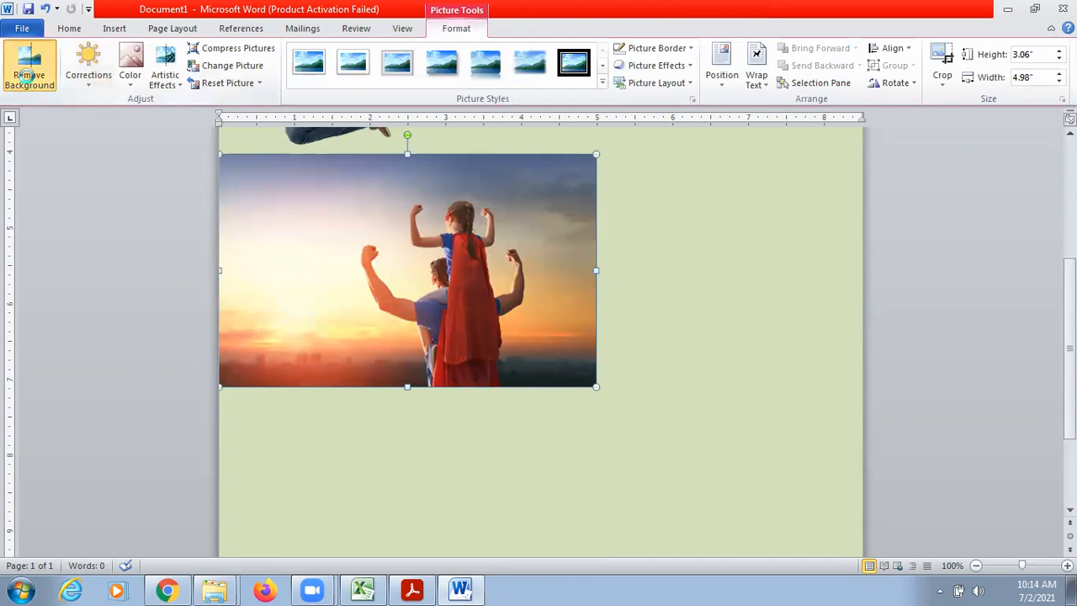
{"action": "left_click_drag", "start_coordinate": [256, 178], "coordinate": [219, 155]}
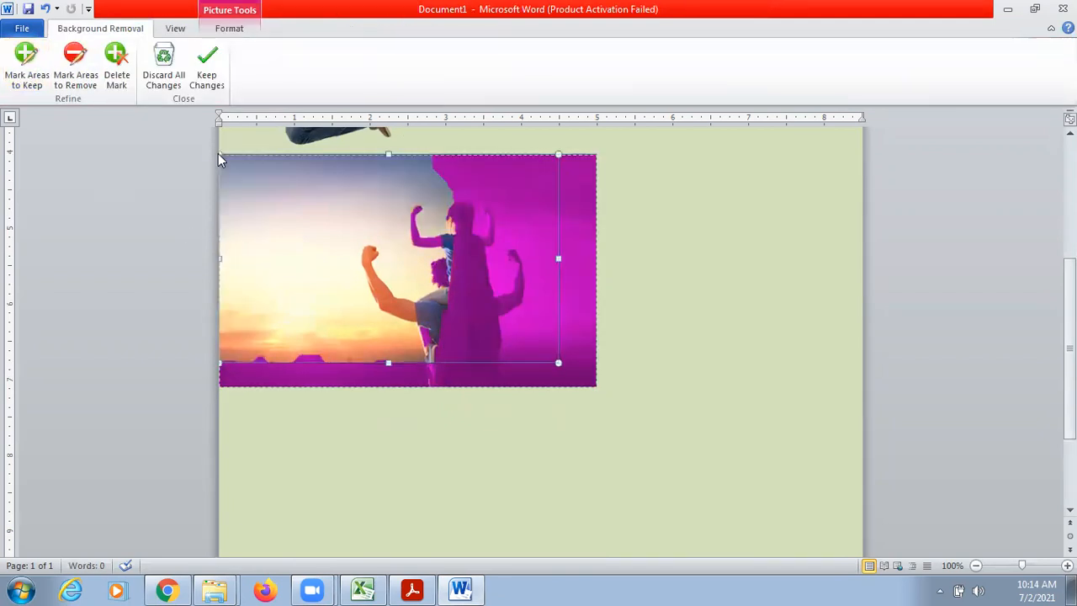
{"action": "left_click_drag", "start_coordinate": [557, 359], "coordinate": [596, 386]}
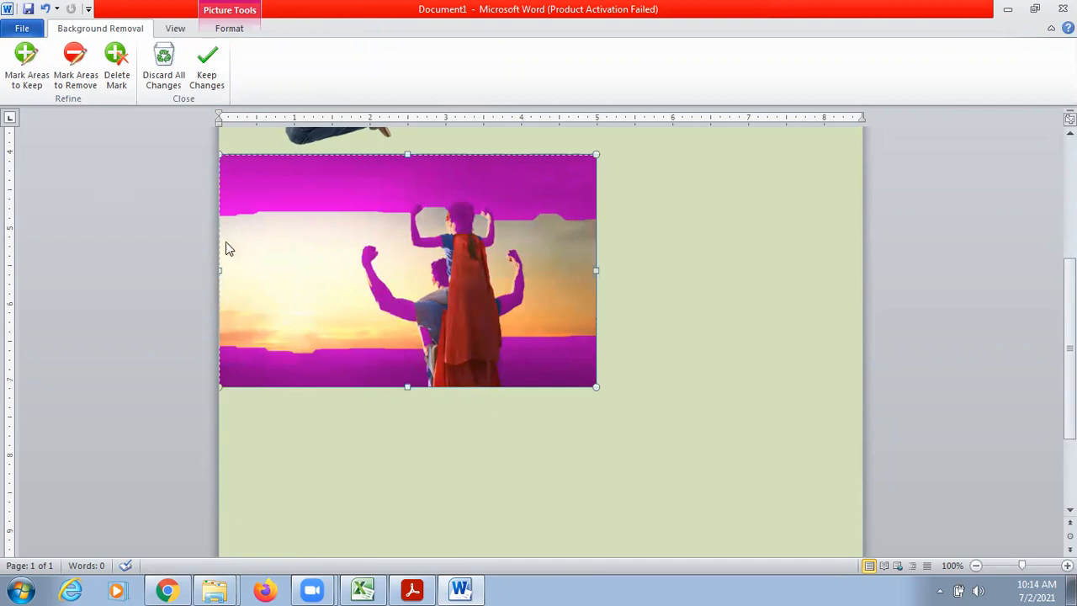
- Mark the father's arms and head and the girl's head and arms as areas to keep, and keep the changes
{"action": "left_click", "coordinate": [32, 82]}
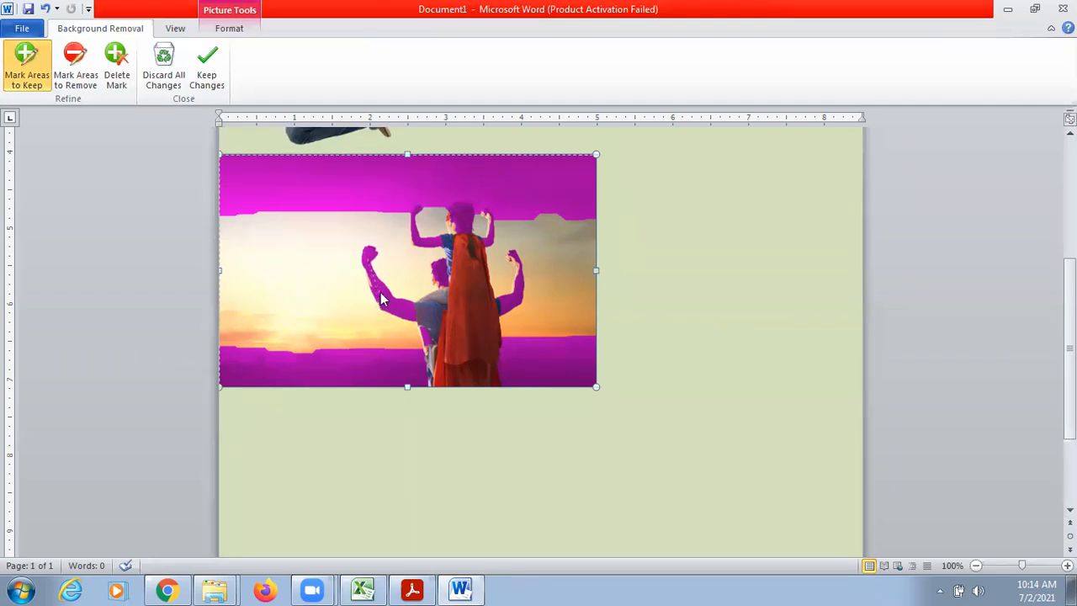
{"action": "left_click_drag", "start_coordinate": [381, 293], "coordinate": [373, 275]}
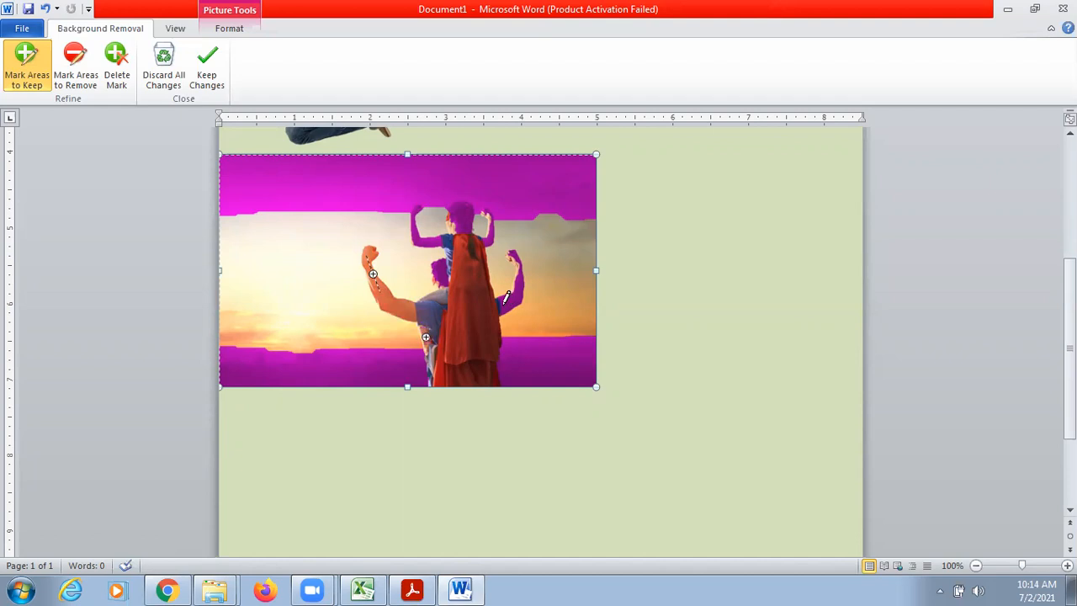
{"action": "left_click_drag", "start_coordinate": [515, 301], "coordinate": [519, 289]}
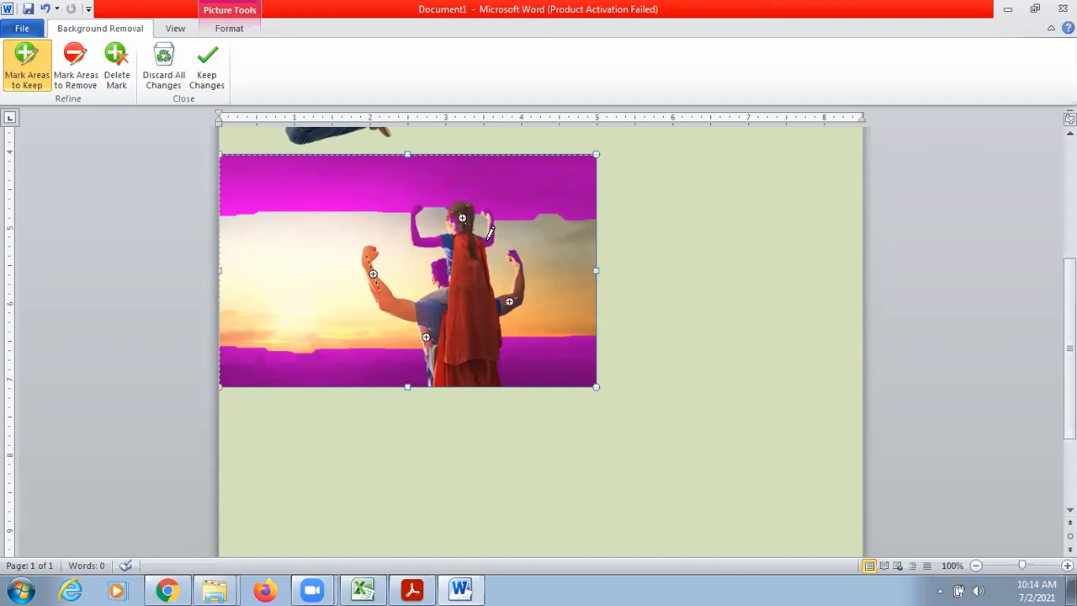
{"action": "left_click_drag", "start_coordinate": [489, 239], "coordinate": [496, 226]}
{"action": "left_click_drag", "start_coordinate": [424, 242], "coordinate": [432, 236]}
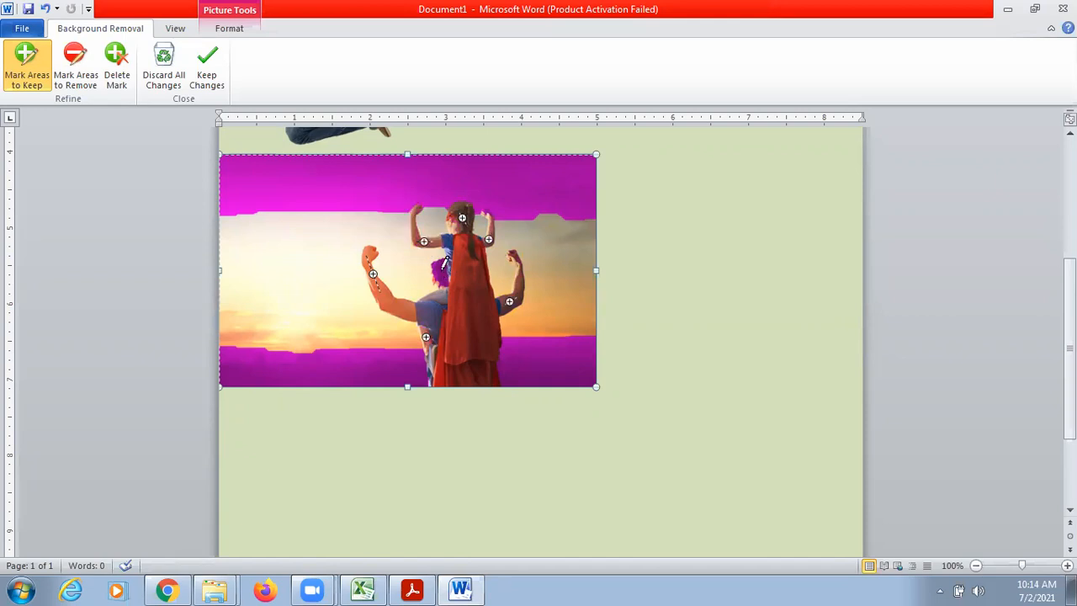
{"action": "left_click_drag", "start_coordinate": [442, 275], "coordinate": [449, 267]}
{"action": "left_click", "coordinate": [487, 211]}
{"action": "left_click", "coordinate": [206, 80]}
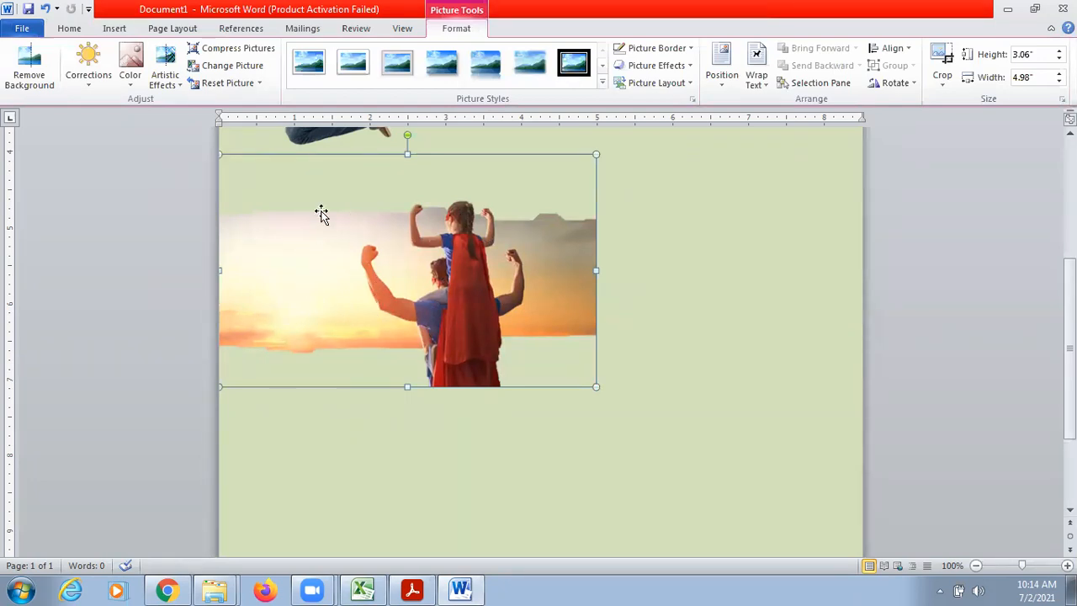
- Resume the superhero picture's background removal and mark the sky around the figures and in the gaps beside their arms as areas to remove
{"action": "left_click", "coordinate": [33, 78]}
{"action": "left_click", "coordinate": [81, 81]}
{"action": "left_click_drag", "start_coordinate": [277, 260], "coordinate": [344, 322]}
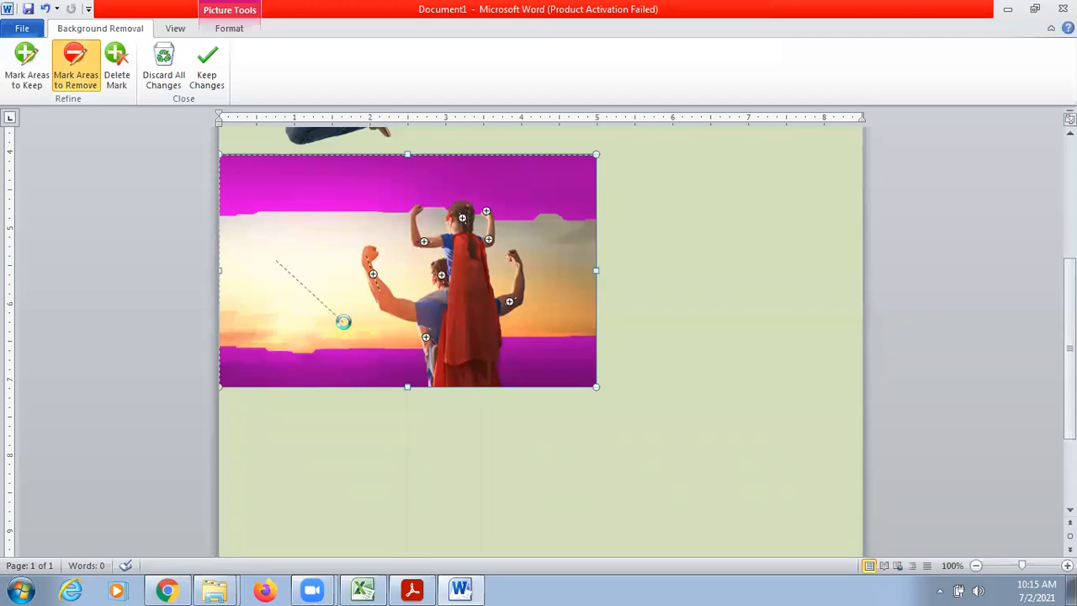
{"action": "left_click_drag", "start_coordinate": [360, 323], "coordinate": [397, 335]}
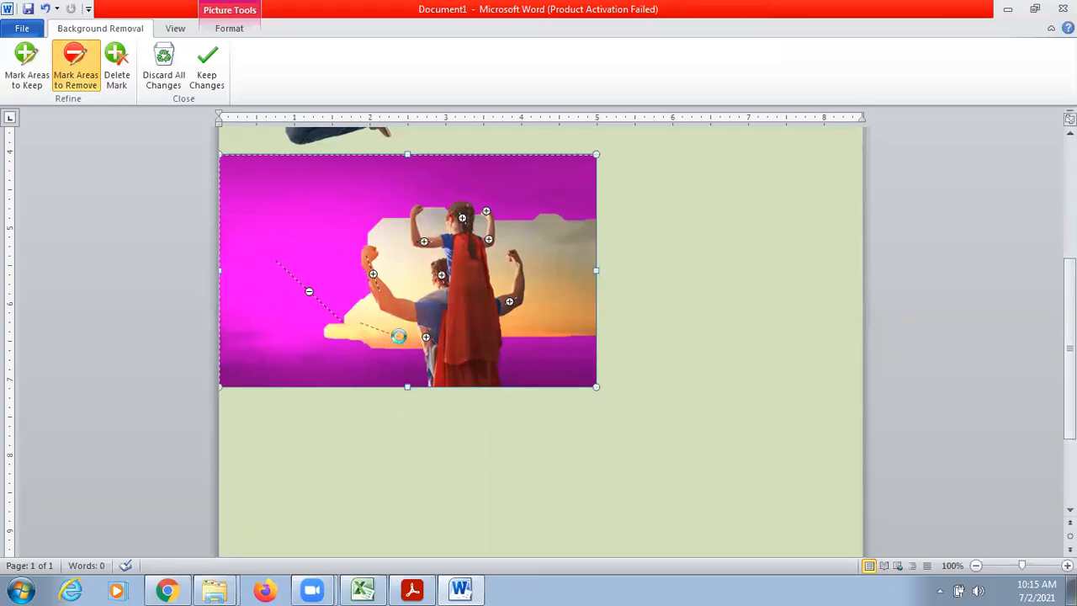
{"action": "left_click_drag", "start_coordinate": [402, 257], "coordinate": [416, 282]}
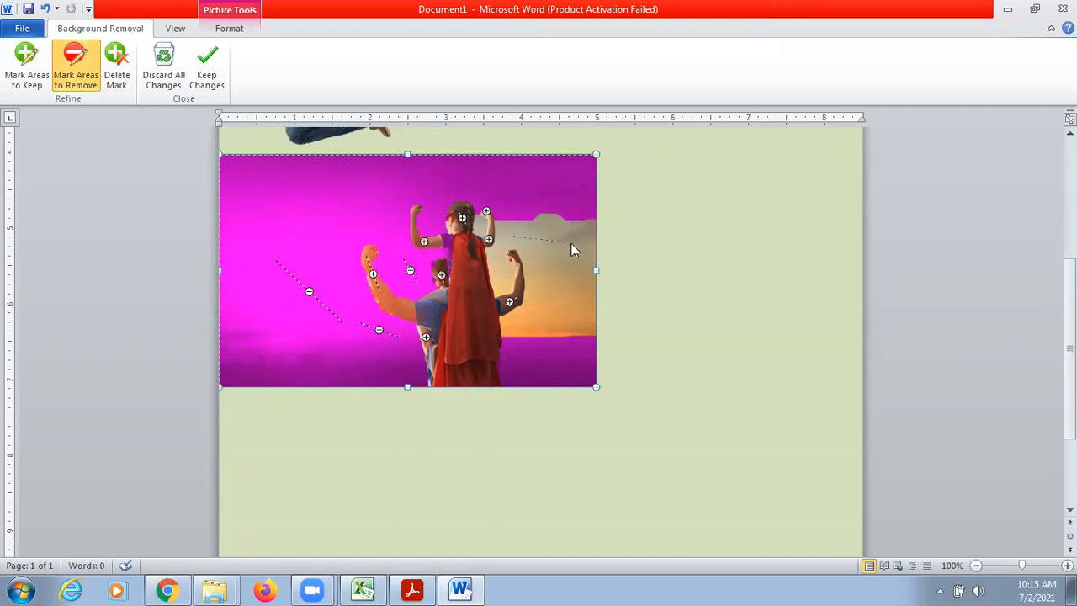
{"action": "left_click_drag", "start_coordinate": [571, 244], "coordinate": [569, 242]}
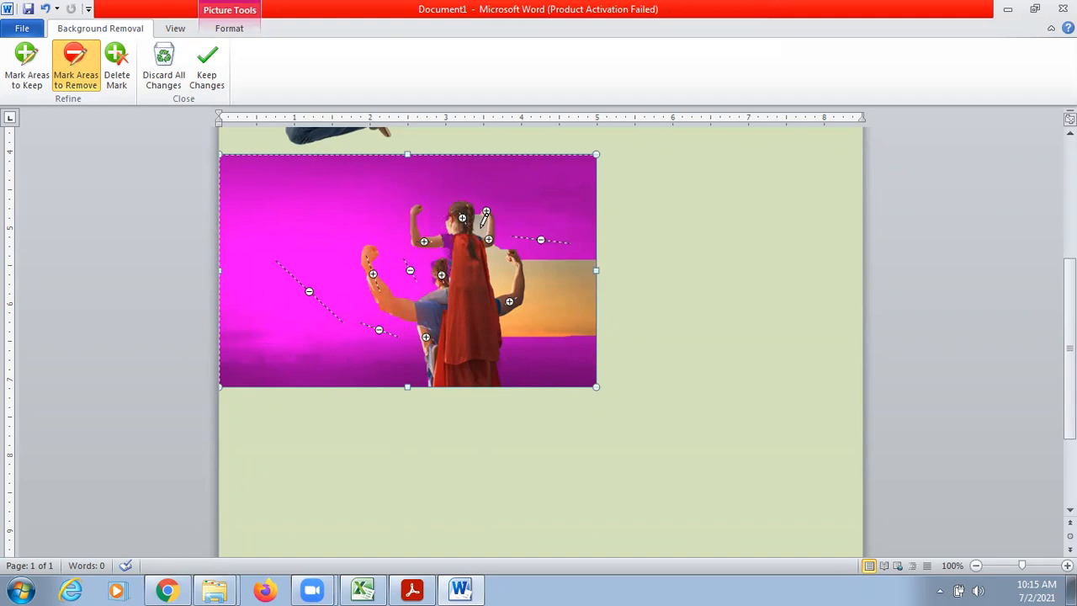
{"action": "left_click_drag", "start_coordinate": [480, 226], "coordinate": [484, 208]}
{"action": "left_click_drag", "start_coordinate": [496, 276], "coordinate": [498, 250]}
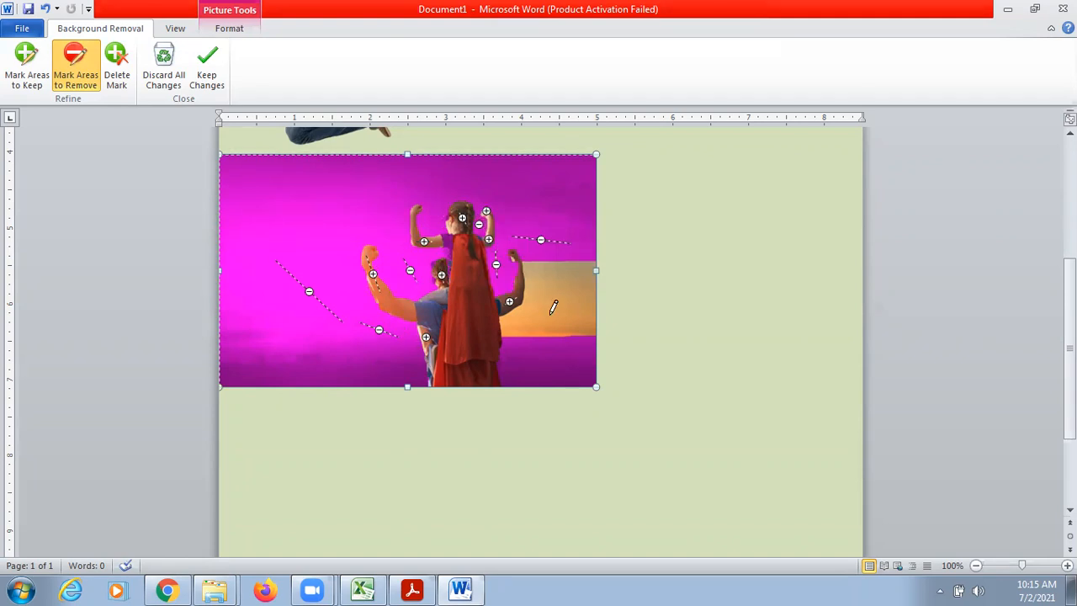
{"action": "left_click_drag", "start_coordinate": [564, 283], "coordinate": [567, 281]}
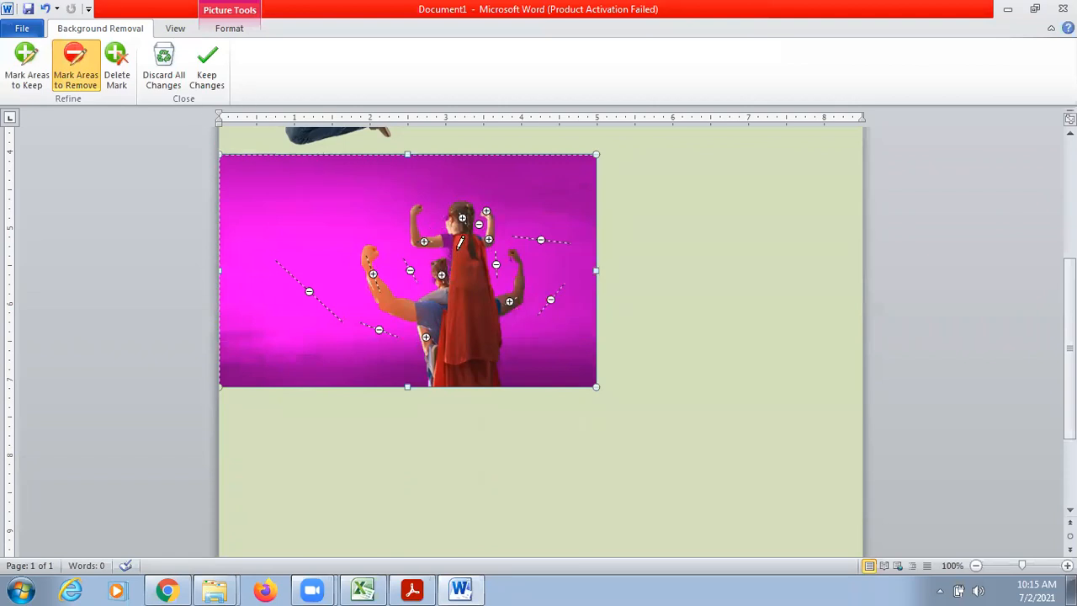
- Mark the girl's blue shirt to keep and the remaining sky beside her face and the father's raised fist to remove, and keep the changes
{"action": "left_click", "coordinate": [18, 76]}
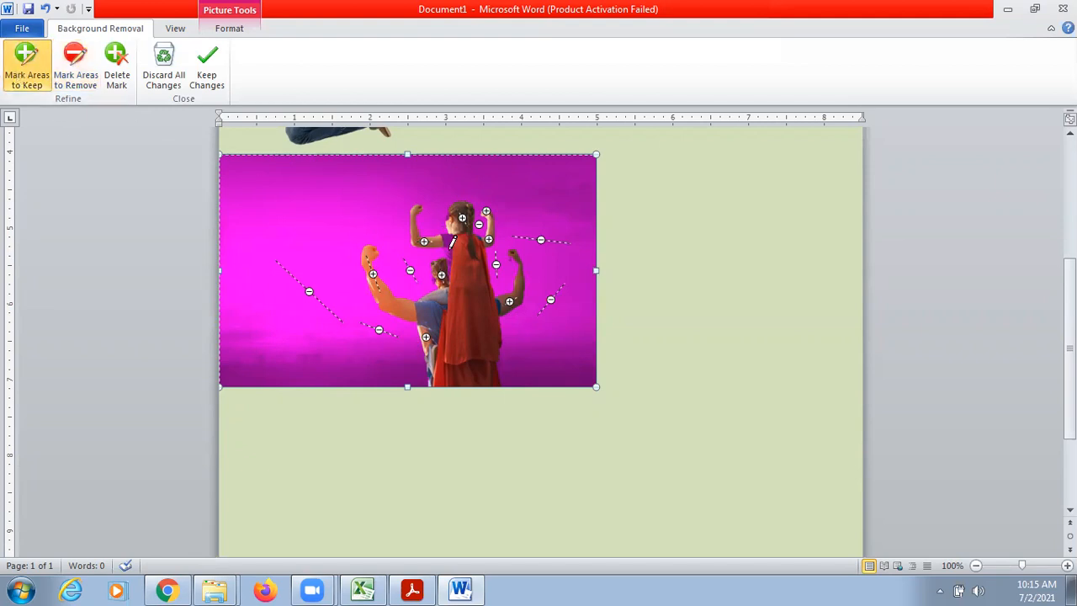
{"action": "left_click", "coordinate": [448, 243]}
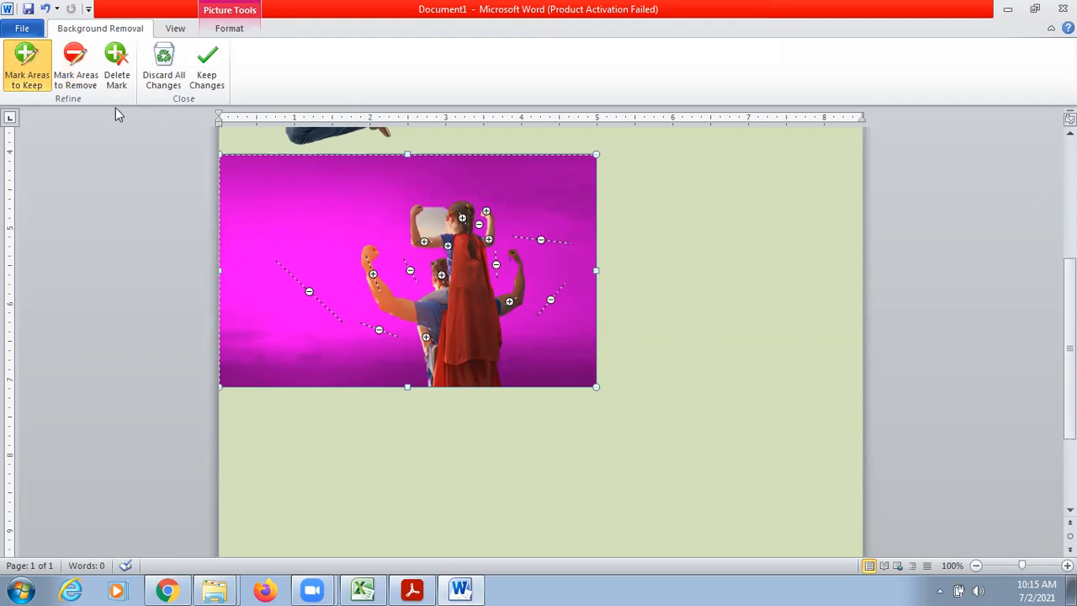
{"action": "left_click", "coordinate": [75, 61]}
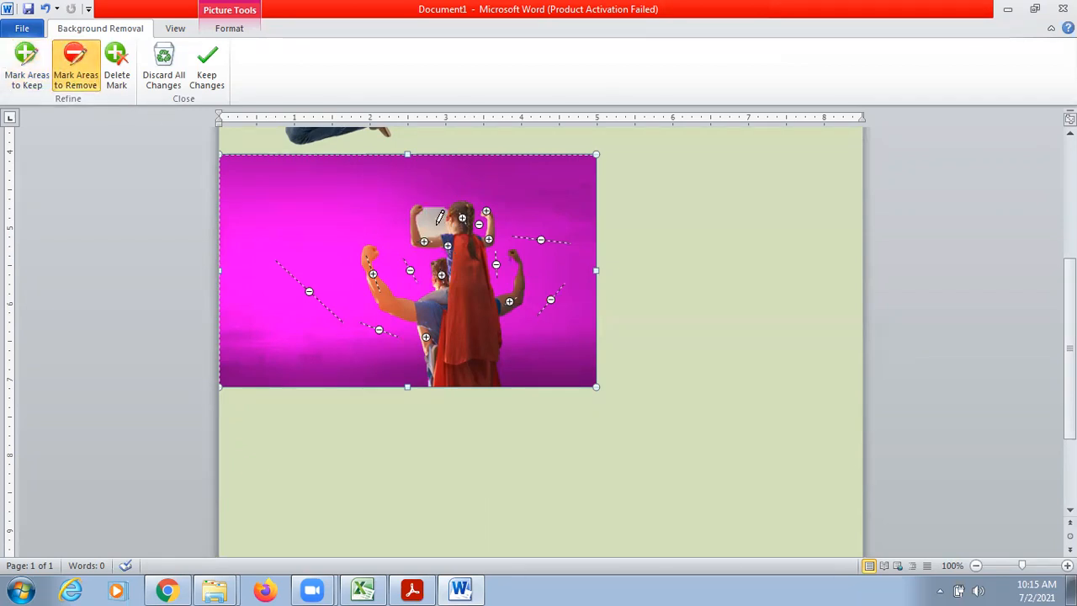
{"action": "left_click_drag", "start_coordinate": [434, 231], "coordinate": [446, 209]}
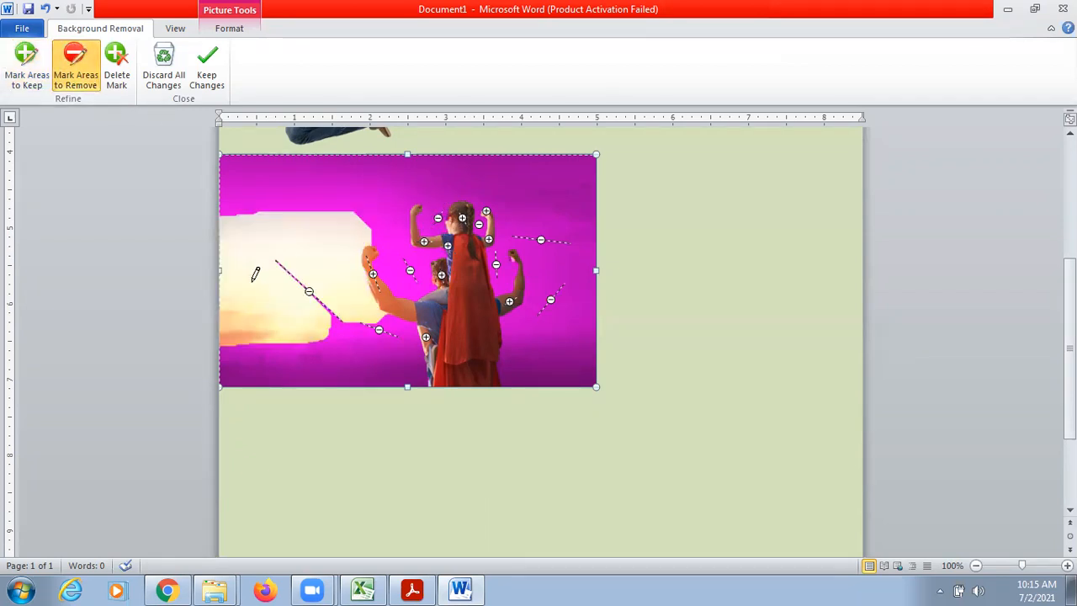
{"action": "mouse_move", "coordinate": [247, 274]}
{"action": "left_mouse_down"}
{"action": "mouse_move", "coordinate": [320, 243]}
{"action": "mouse_move", "coordinate": [323, 232]}
{"action": "left_mouse_up"}
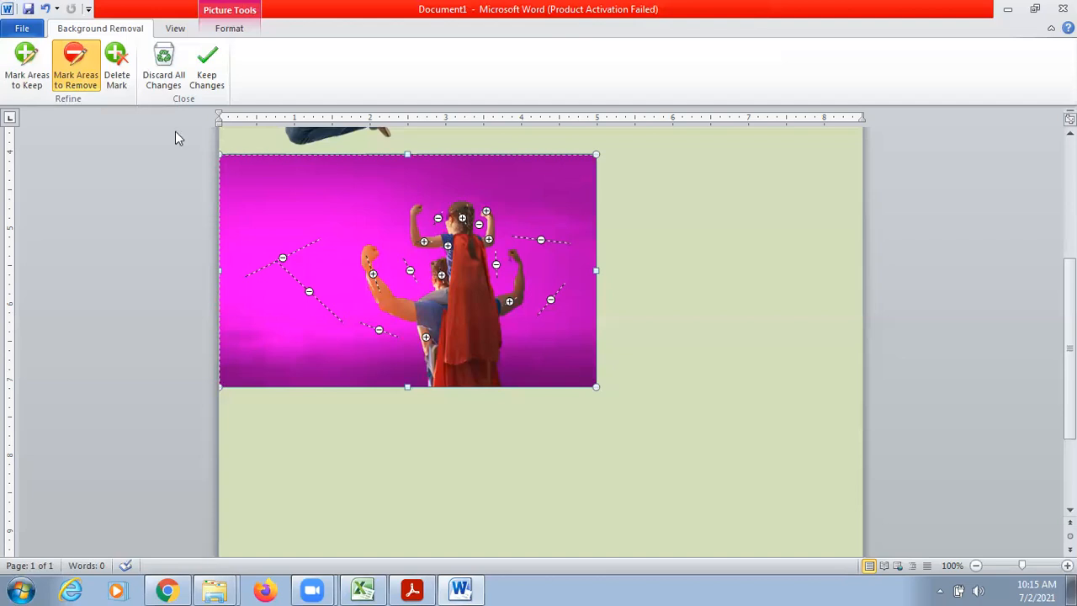
{"action": "left_click", "coordinate": [216, 70]}
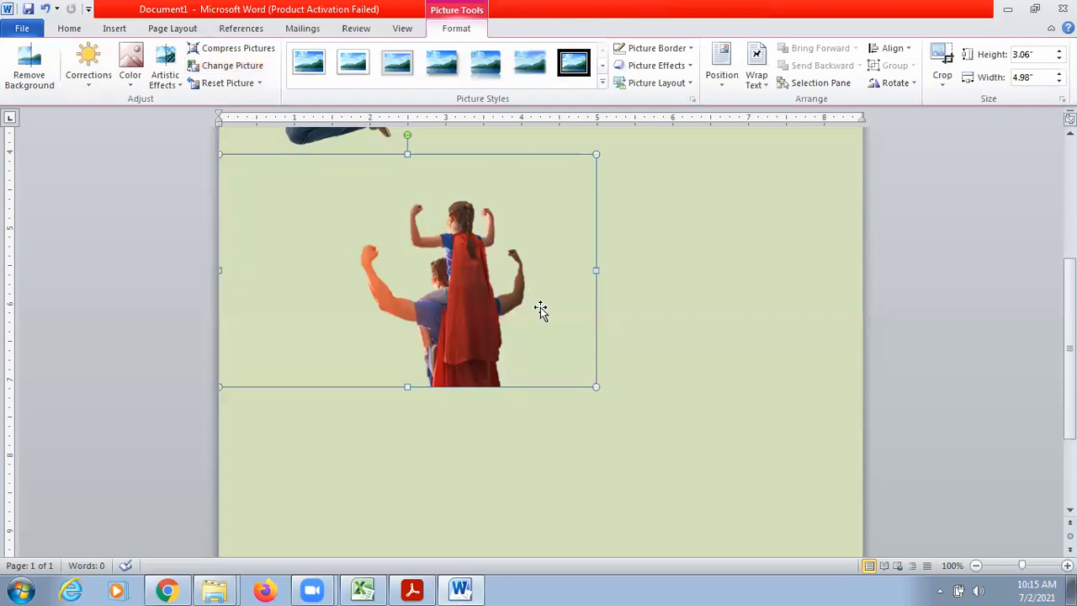
- Set the superhero picture's text wrapping to In Front of Text
{"action": "left_click_drag", "start_coordinate": [1070, 348], "coordinate": [1070, 316]}
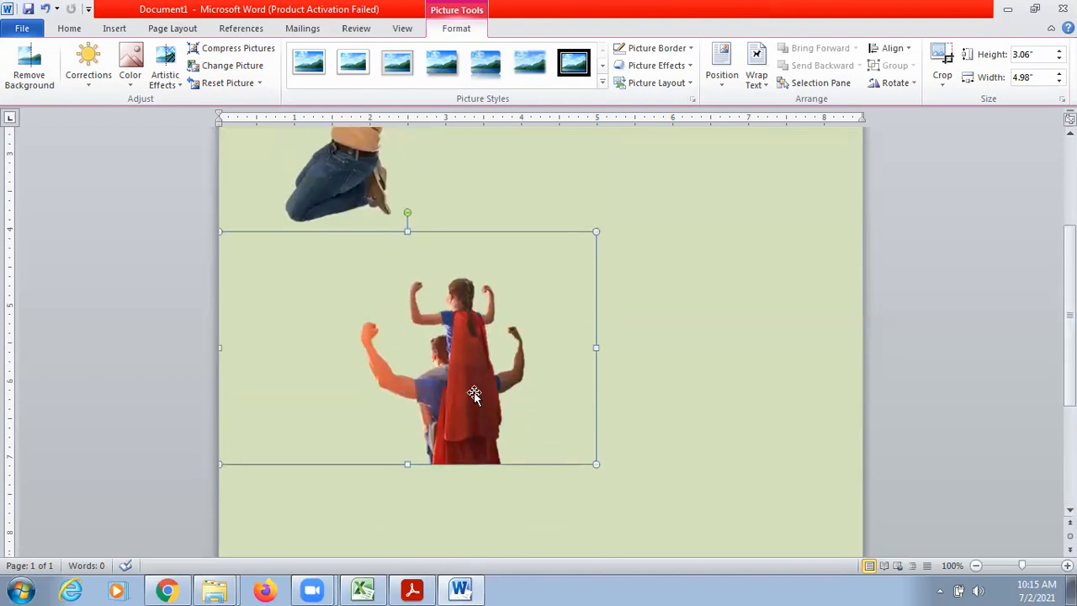
{"action": "right_click", "coordinate": [445, 363]}
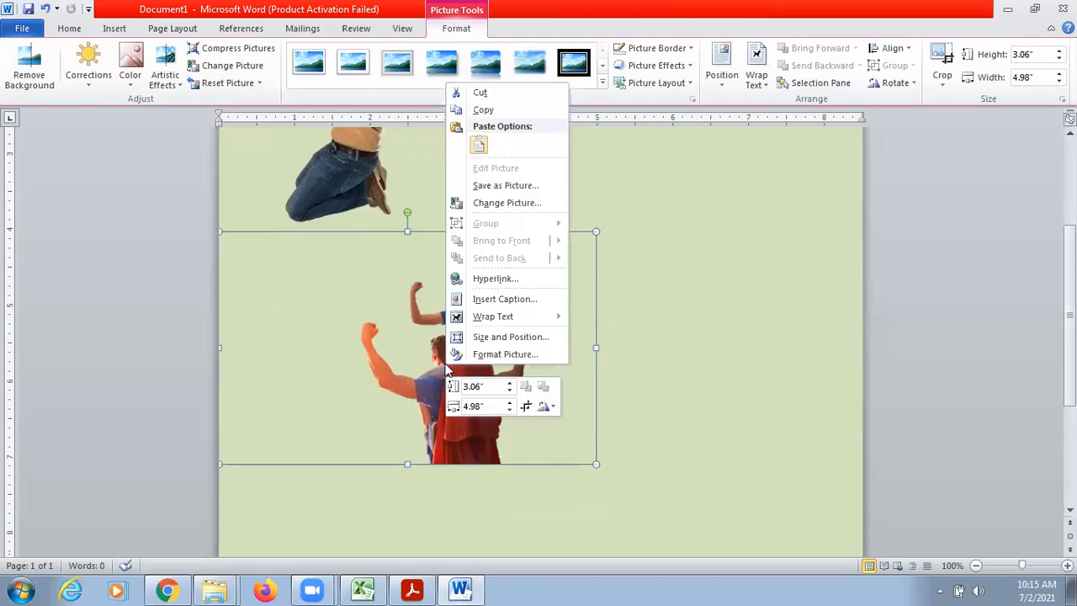
{"action": "mouse_move", "coordinate": [500, 321]}
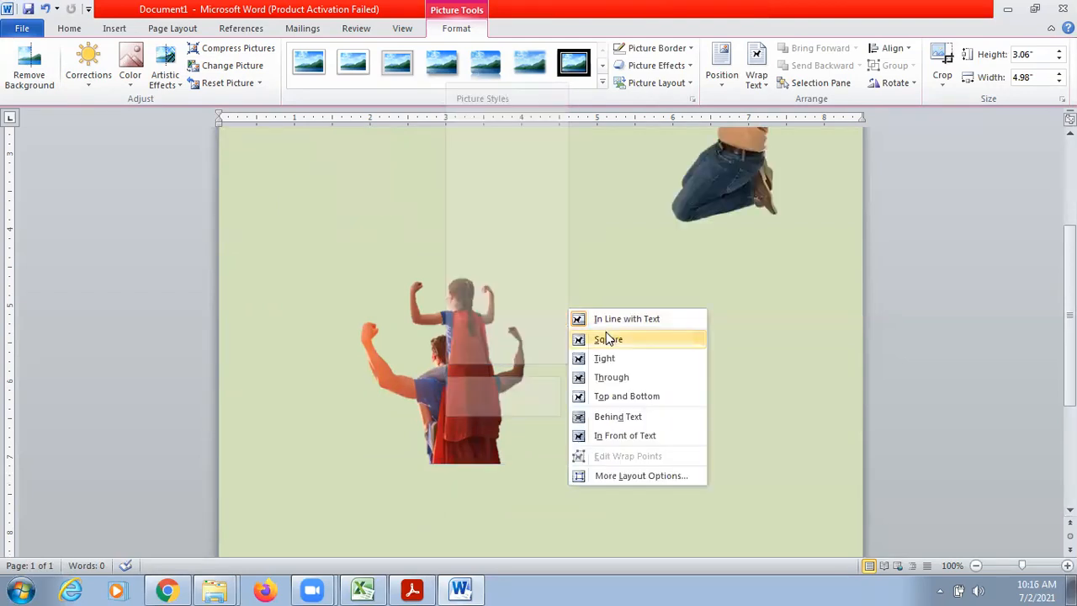
{"action": "left_click", "coordinate": [625, 435]}
- Stretch the superhero picture vertically to about 5.18" high and move it to the lower-right part of the page
{"action": "left_click_drag", "start_coordinate": [461, 375], "coordinate": [614, 471]}
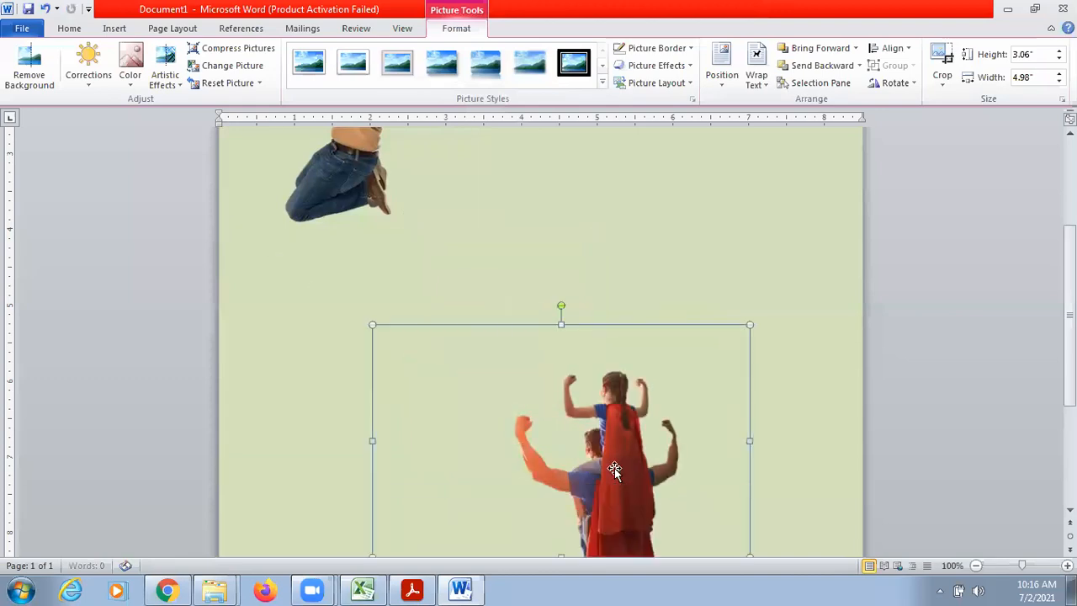
{"action": "left_click_drag", "start_coordinate": [560, 314], "coordinate": [569, 163]}
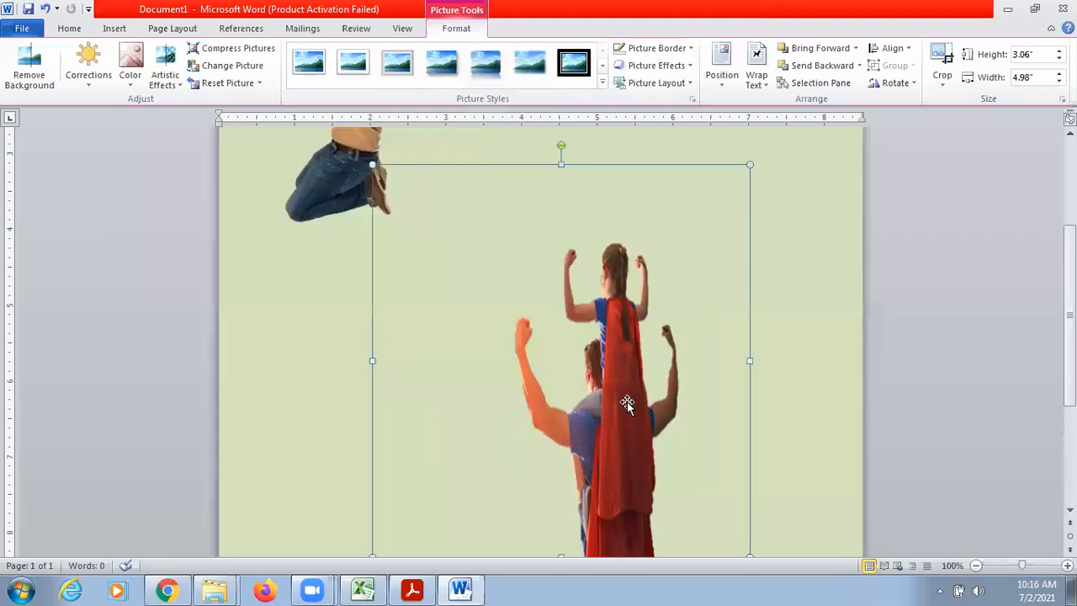
{"action": "left_click_drag", "start_coordinate": [627, 401], "coordinate": [787, 461]}
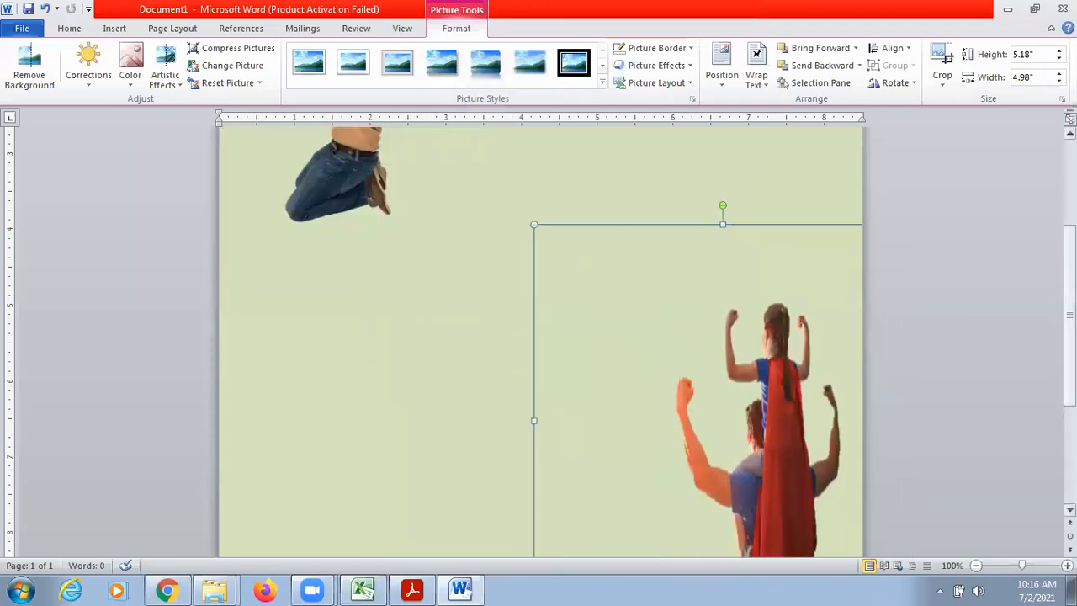
- Review the placement of both pictures on the page and bring up the commands for inserting another object
{"action": "scroll", "coordinate": [989, 432], "scroll_direction": "down", "scroll_amount": 5}
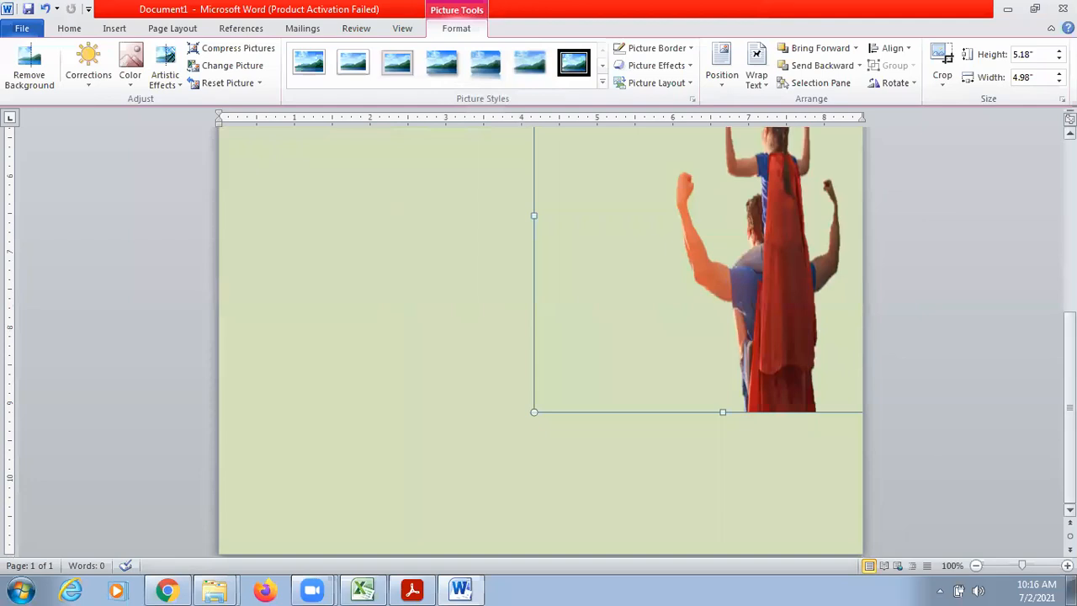
{"action": "scroll", "coordinate": [541, 340], "scroll_direction": "up", "scroll_amount": 10}
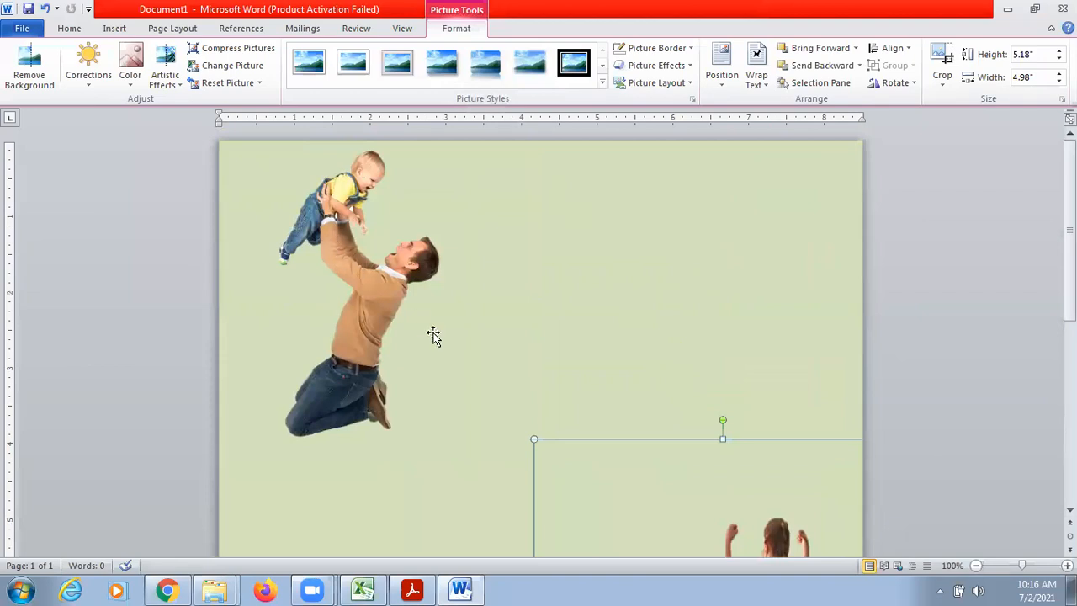
{"action": "left_click_drag", "start_coordinate": [1070, 236], "coordinate": [1071, 356]}
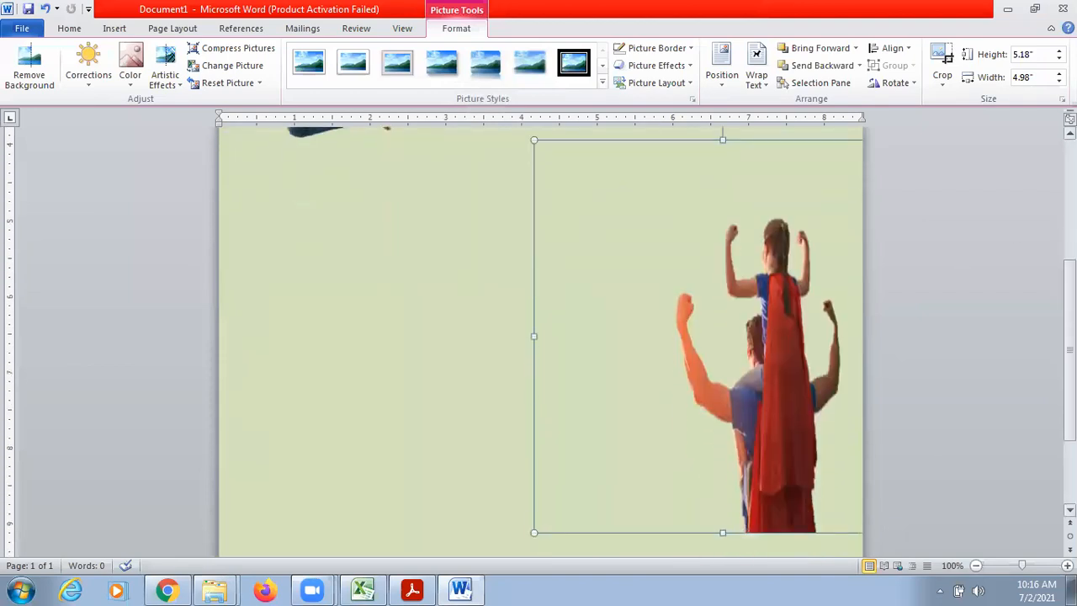
{"action": "scroll", "coordinate": [644, 211], "scroll_direction": "up", "scroll_amount": 6}
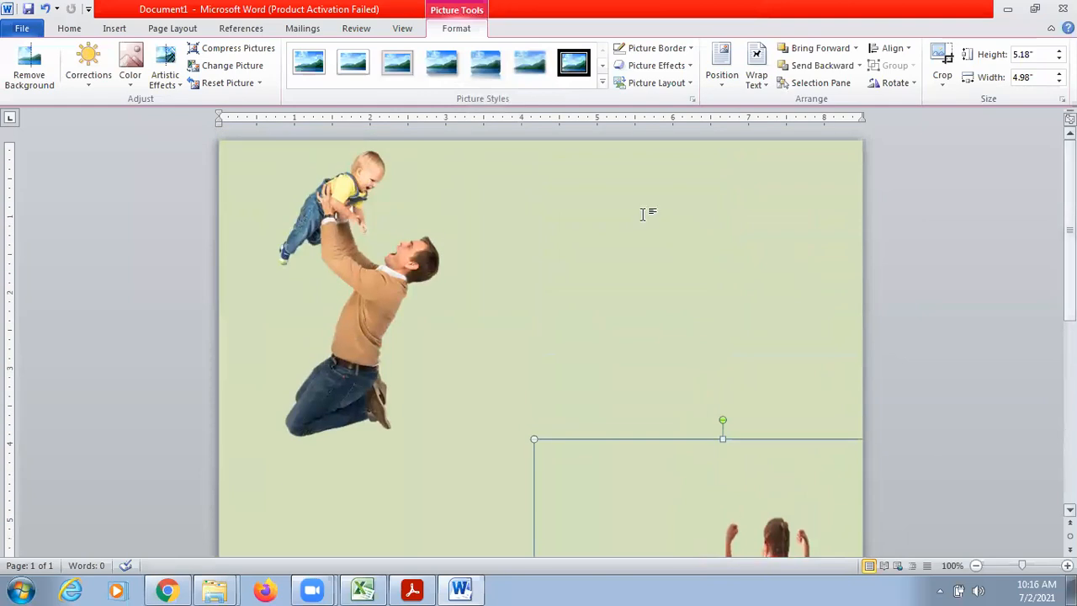
{"action": "left_click", "coordinate": [114, 31]}
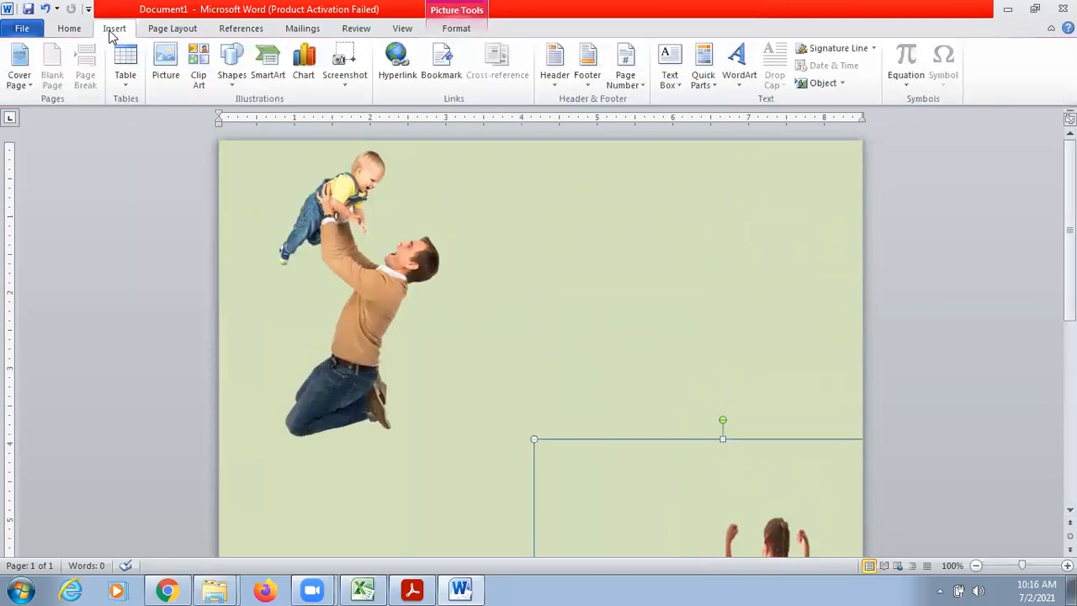